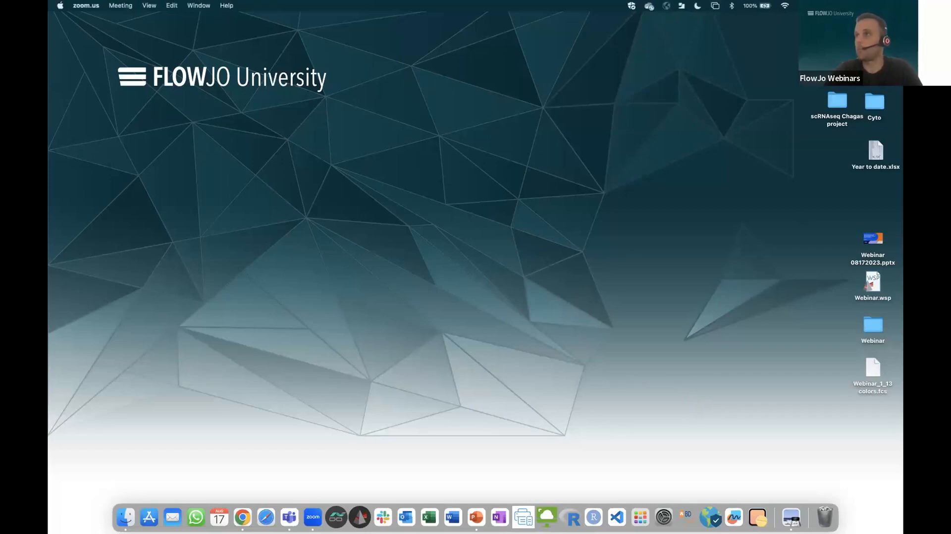
# Step: Open the Webinar.wsp workspace from the desktop in FlowJo and make its window taller to fit more samples
pyautogui.click(650, 302)
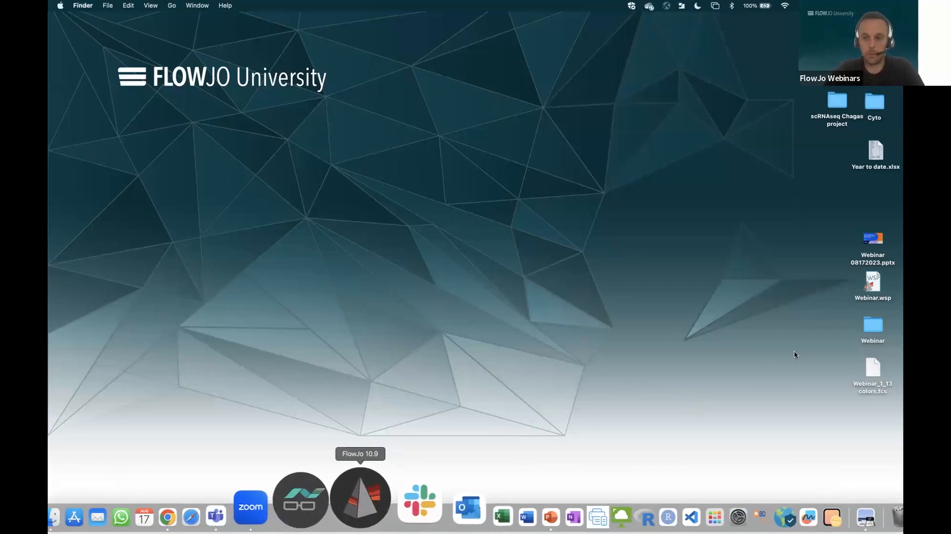
pyautogui.doubleClick(871, 281)
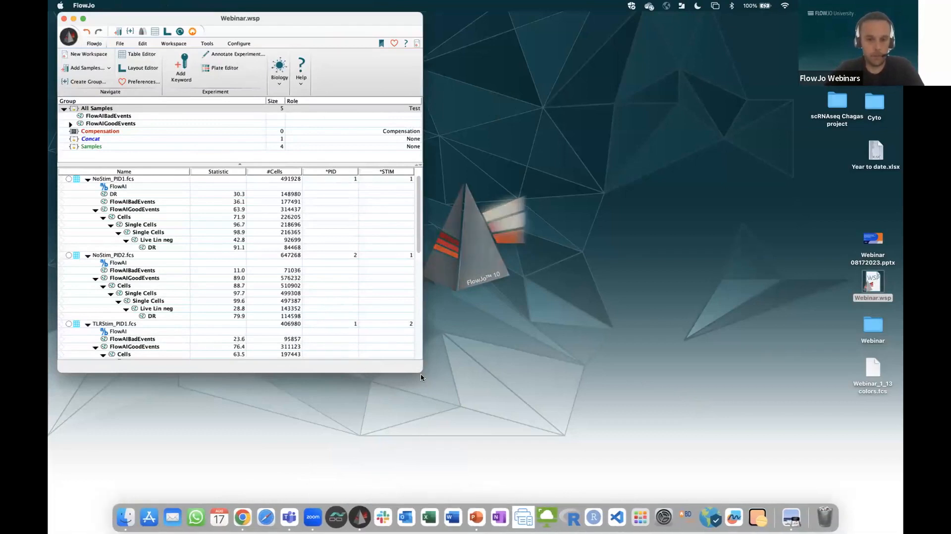
pyautogui.moveTo(420, 368); pyautogui.dragTo(425, 424)
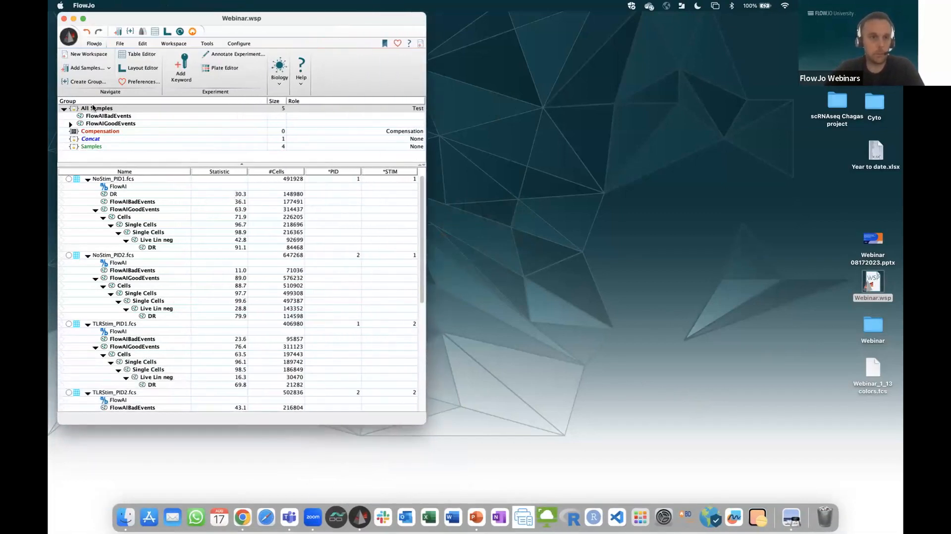
# Step: Show the Samples group, look through the X-axis parameters in the ungated plot of NoStim_PID1.fcs, and close the plot
pyautogui.click(106, 145)
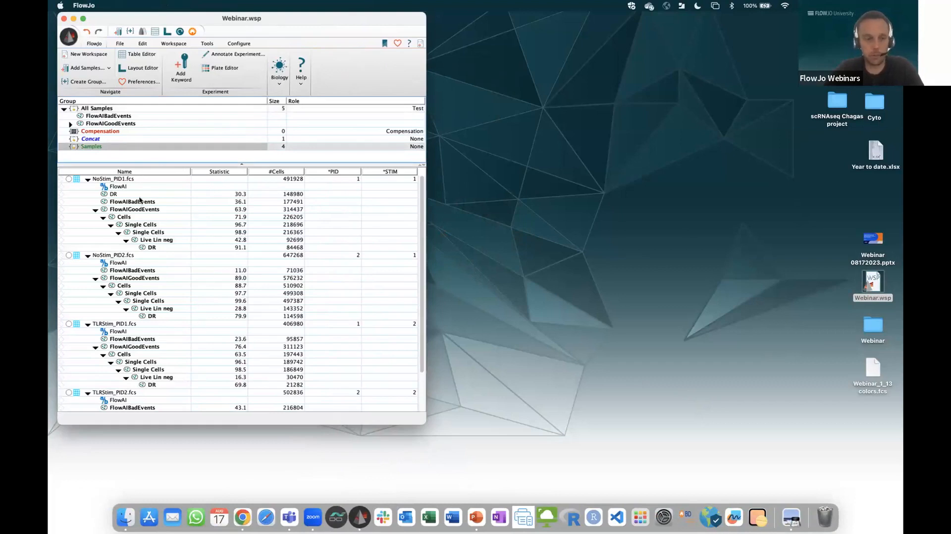
pyautogui.doubleClick(123, 180)
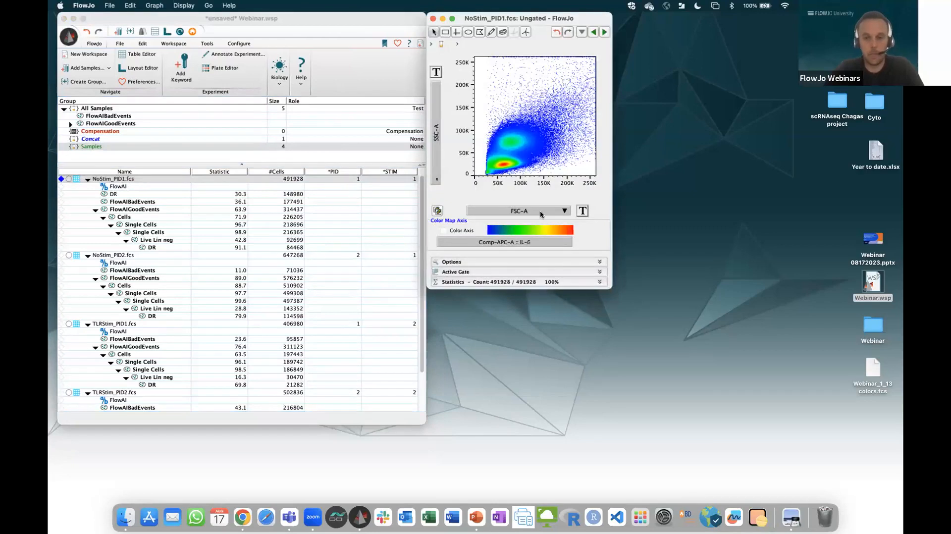
pyautogui.click(541, 213)
pyautogui.scroll(-3, 619, 366)
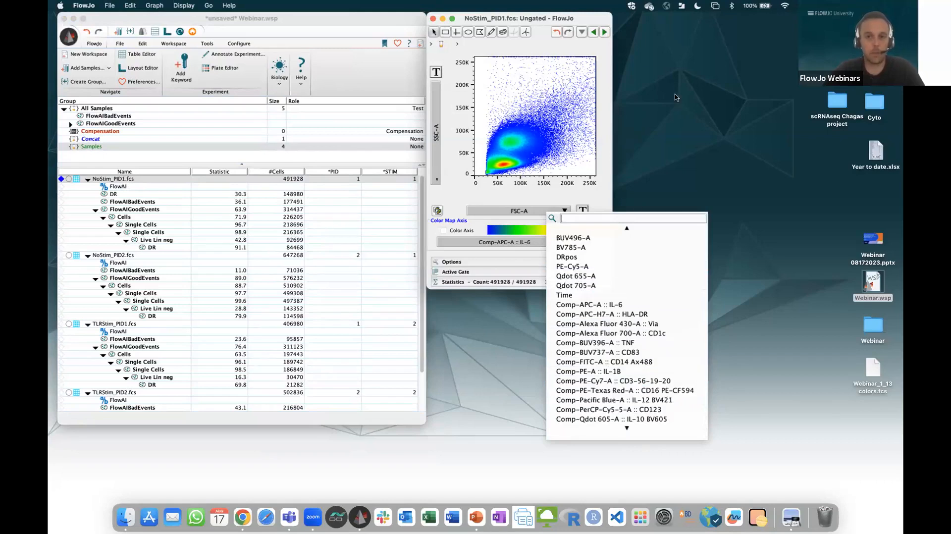
pyautogui.click(676, 95)
pyautogui.click(434, 19)
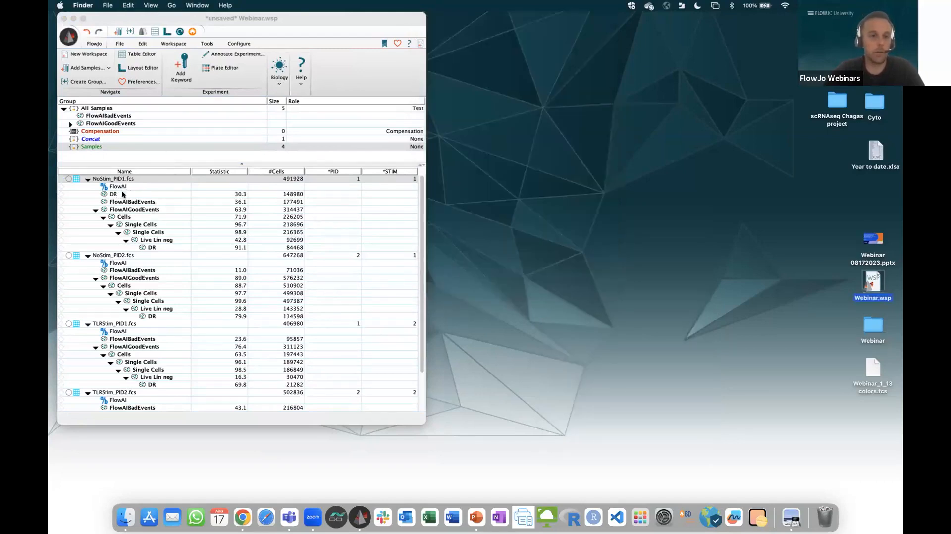
# Step: Select the DR gate under Live Lin neg in NoStim_PID1.fcs, view the Concat group, and return to Samples
pyautogui.click(166, 247)
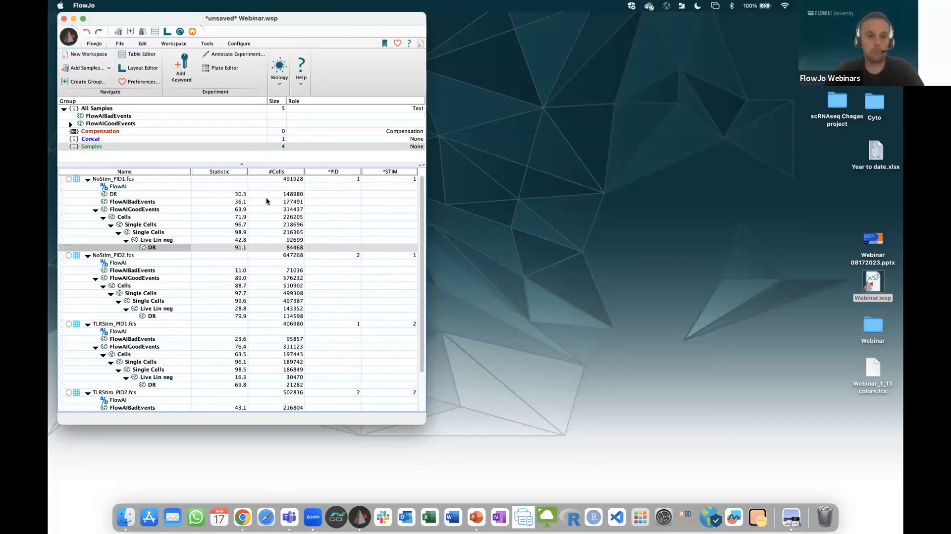
pyautogui.click(95, 139)
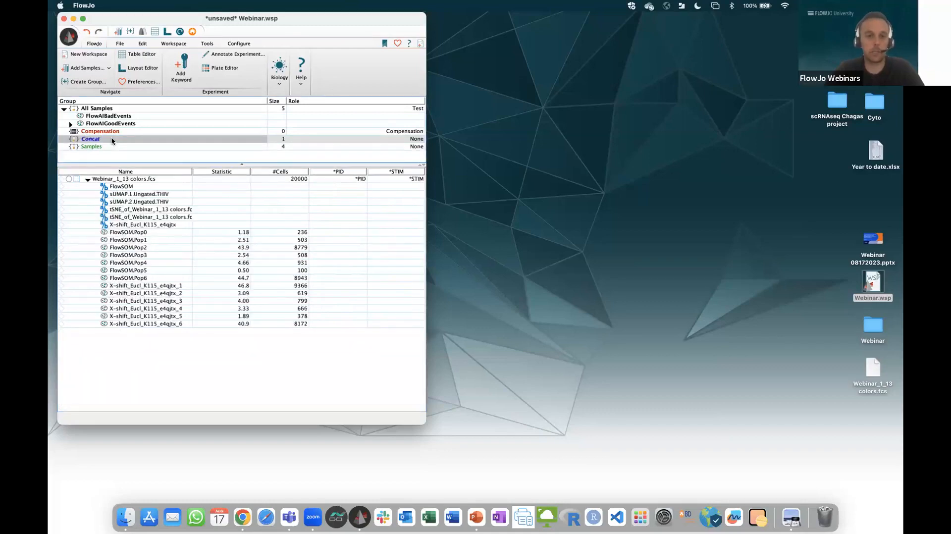
pyautogui.click(93, 147)
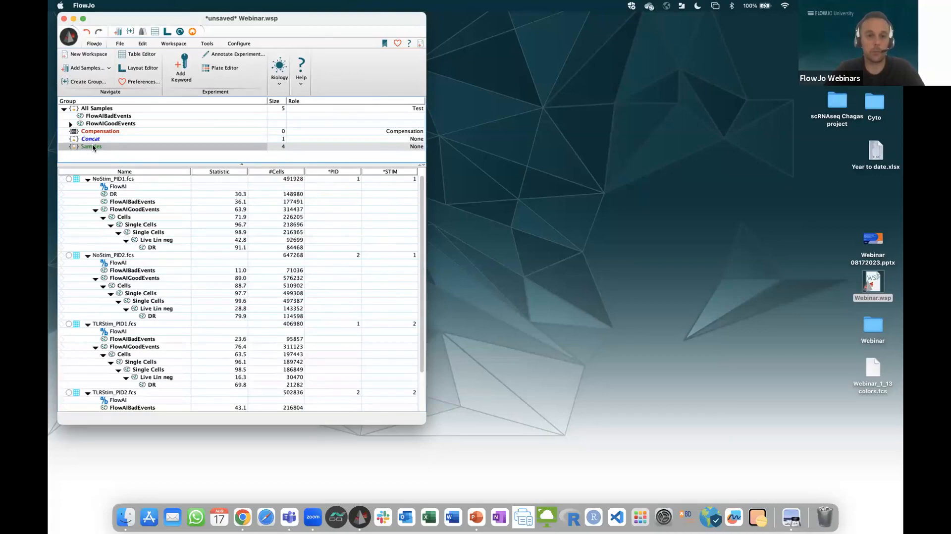
# Step: Reopen the ungated plot of NoStim_PID1.fcs to review its available X-axis parameters once more, and close it
pyautogui.doubleClick(92, 145)
pyautogui.click(116, 30)
pyautogui.doubleClick(118, 179)
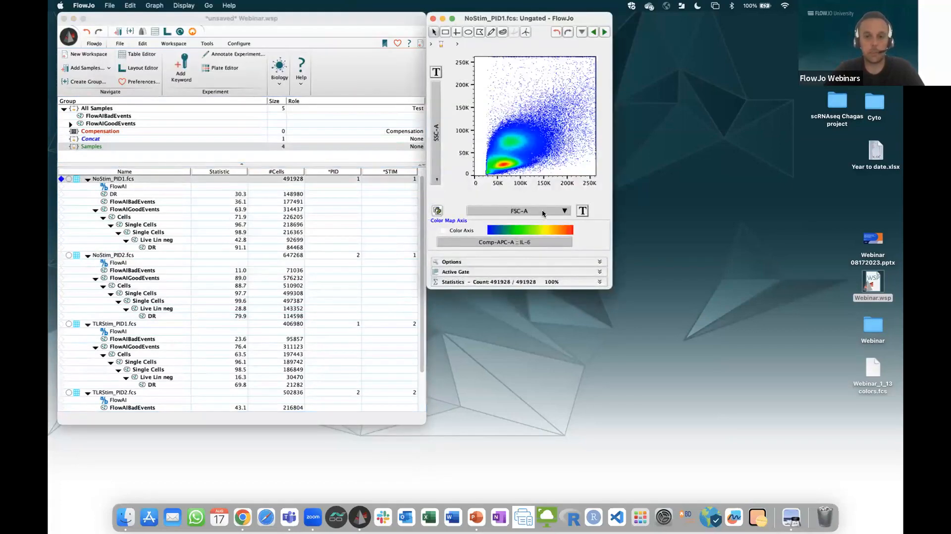
pyautogui.click(542, 212)
pyautogui.scroll(-3, 630, 327)
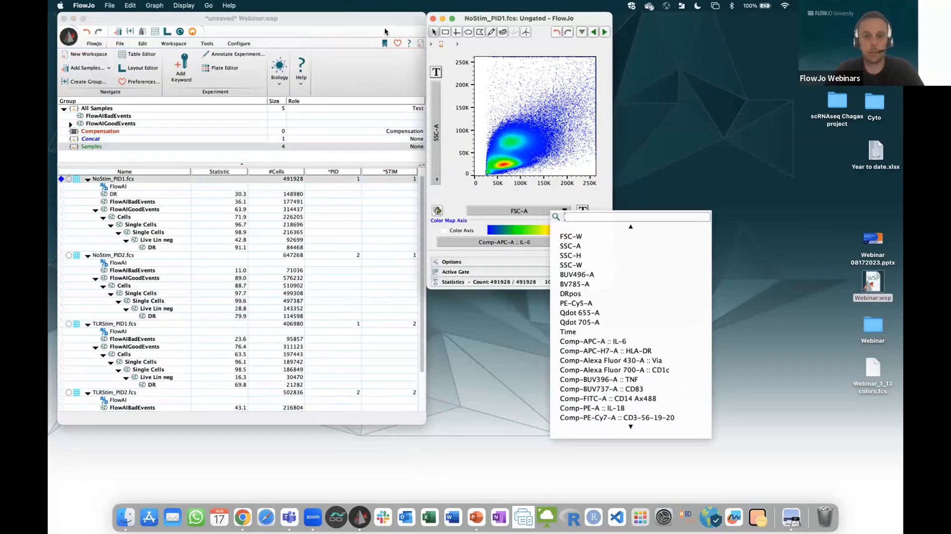
pyautogui.click(432, 19)
pyautogui.click(433, 18)
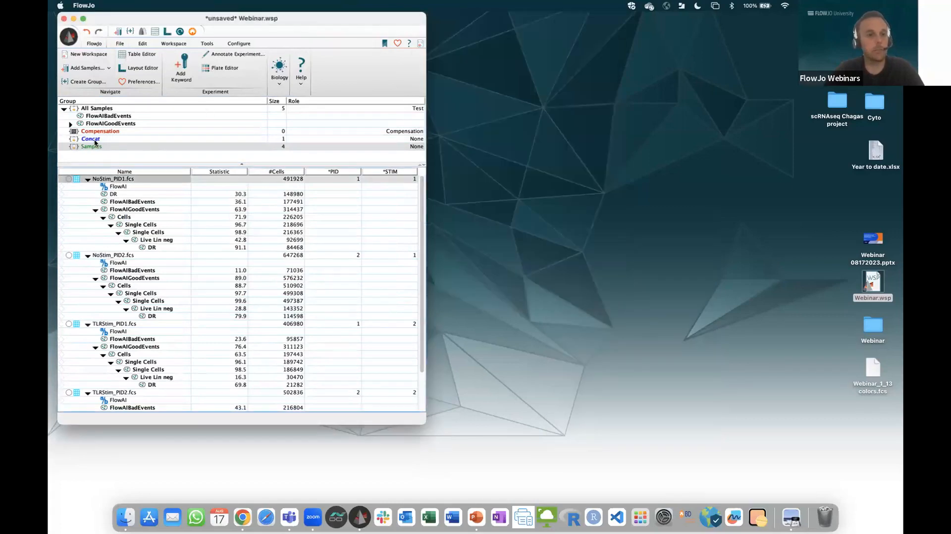
# Step: Open the plot of Webinar_1_13 colors.fcs from the Concat group with sUMAP.1.Ungated.THIV on the X axis
pyautogui.click(92, 139)
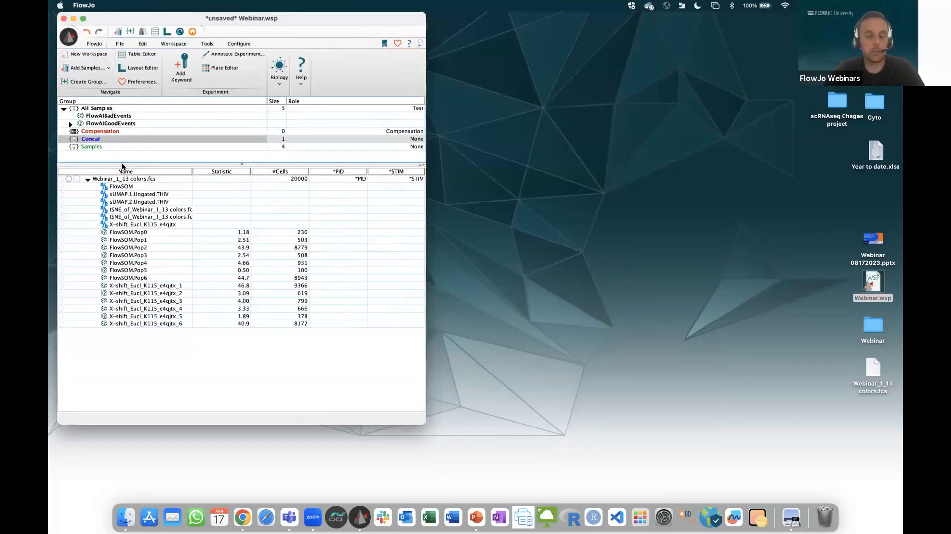
pyautogui.click(112, 179)
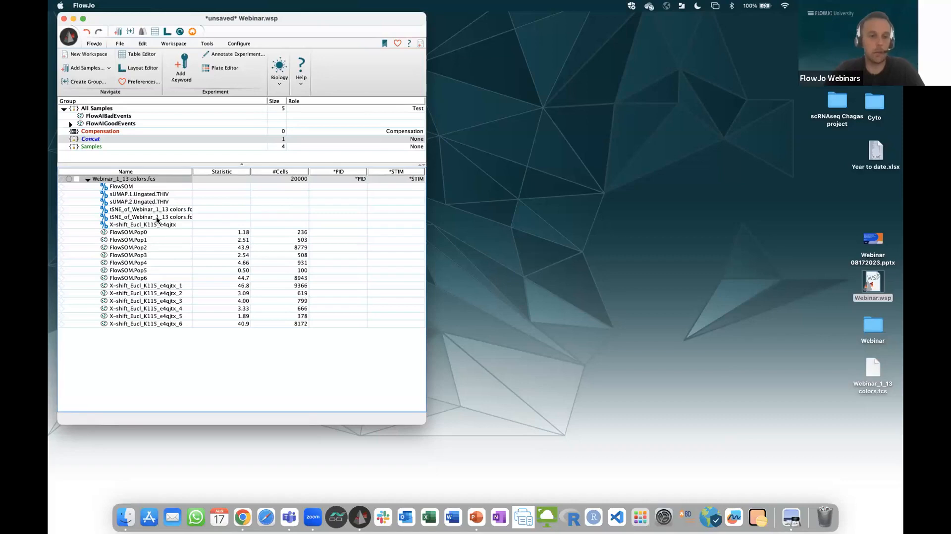
pyautogui.doubleClick(122, 179)
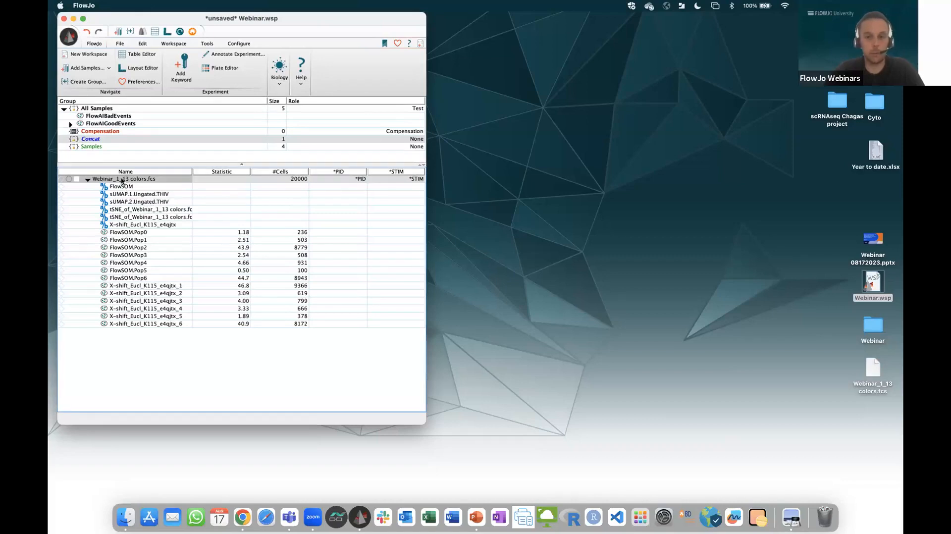
pyautogui.click(540, 210)
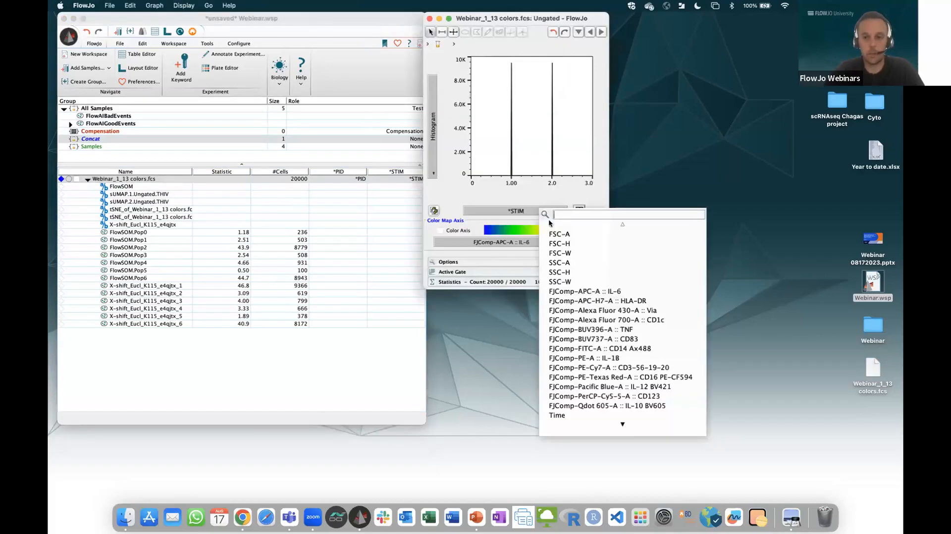
pyautogui.scroll(-3, 595, 357)
pyautogui.click(580, 387)
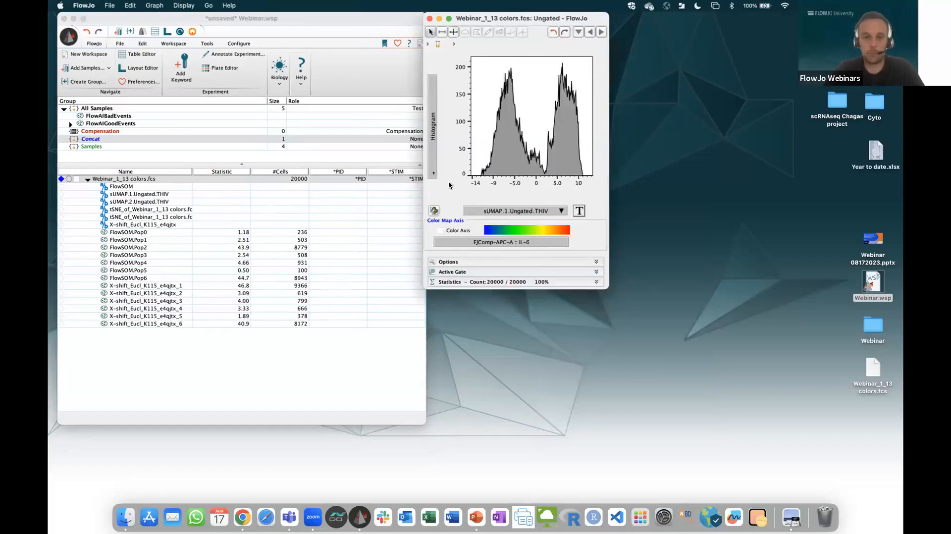
# Step: Put sUMAP.2.Ungated.THIV on the plot's Y axis to view the UMAP of the concatenated data, and close the plot
pyautogui.click(431, 141)
pyautogui.scroll(-3, 550, 256)
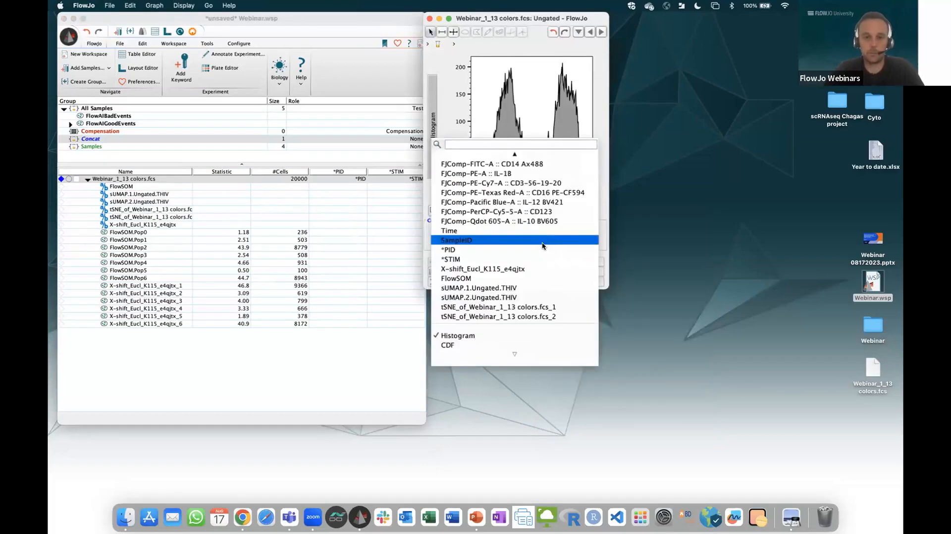
pyautogui.click(535, 302)
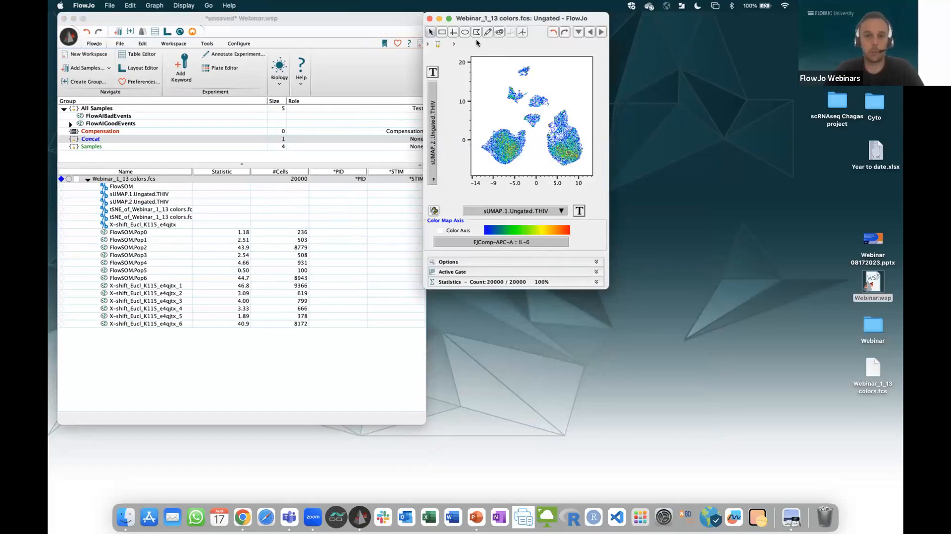
pyautogui.moveTo(475, 21); pyautogui.dragTo(496, 46)
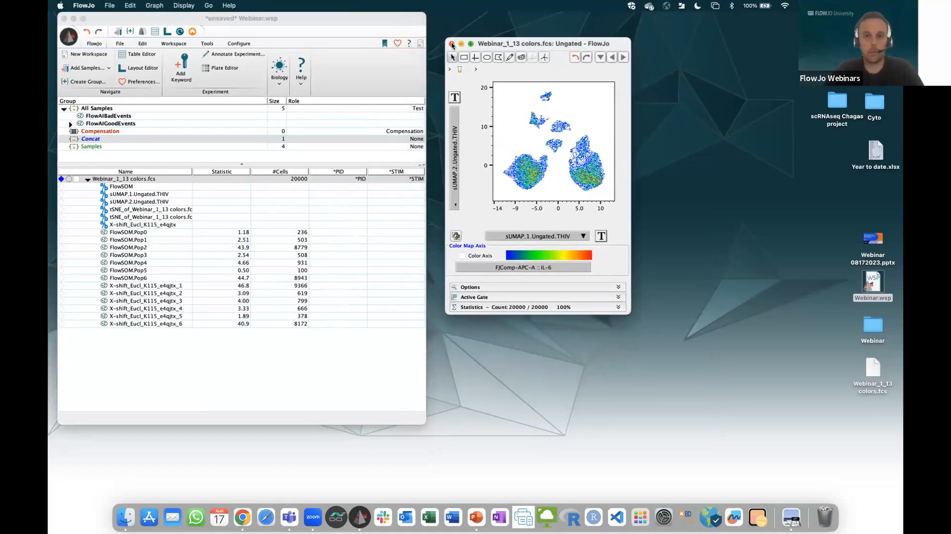
pyautogui.click(452, 44)
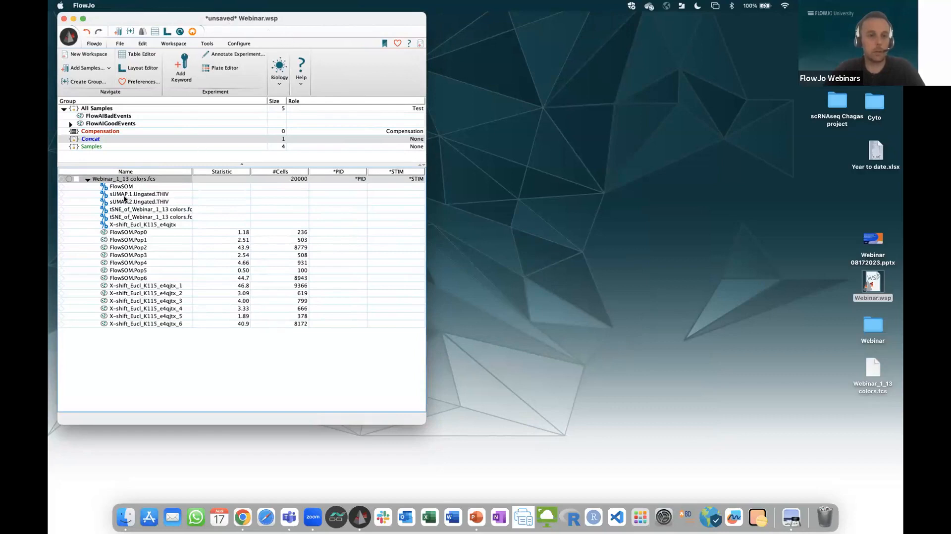
# Step: Start Cluster Explorer for Webinar_1_13 colors.fcs and exclude both tSNE parameters from the derived map parameters
pyautogui.click(173, 43)
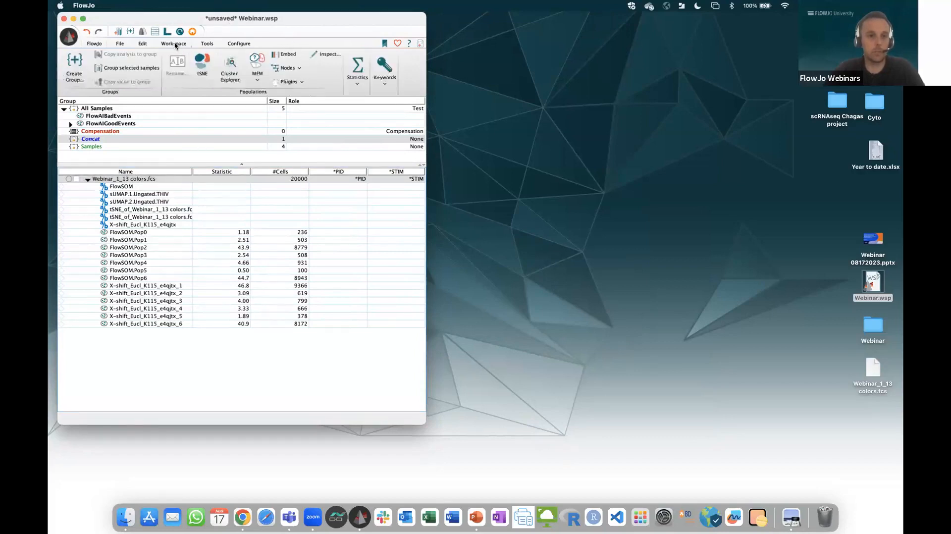
pyautogui.click(225, 85)
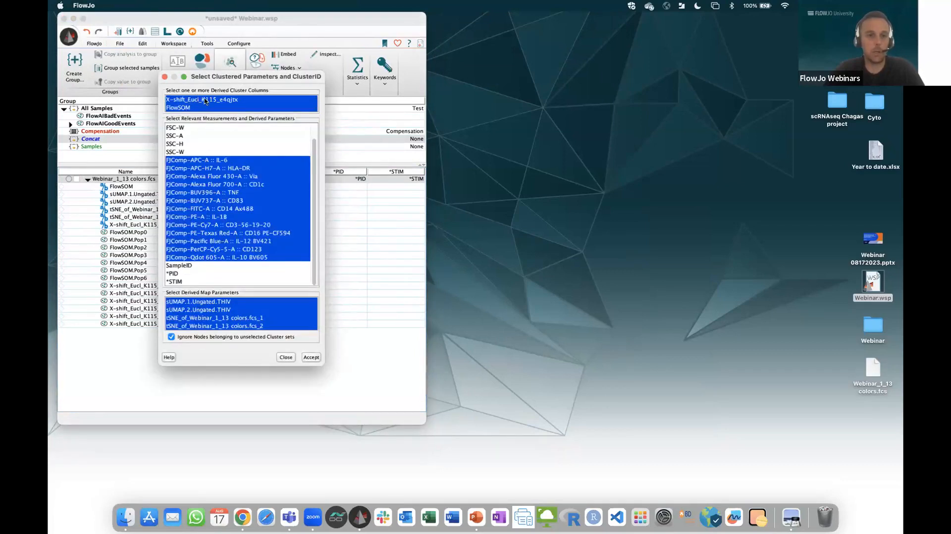
pyautogui.keyDown('super'); pyautogui.click(206, 320); pyautogui.keyUp('super')
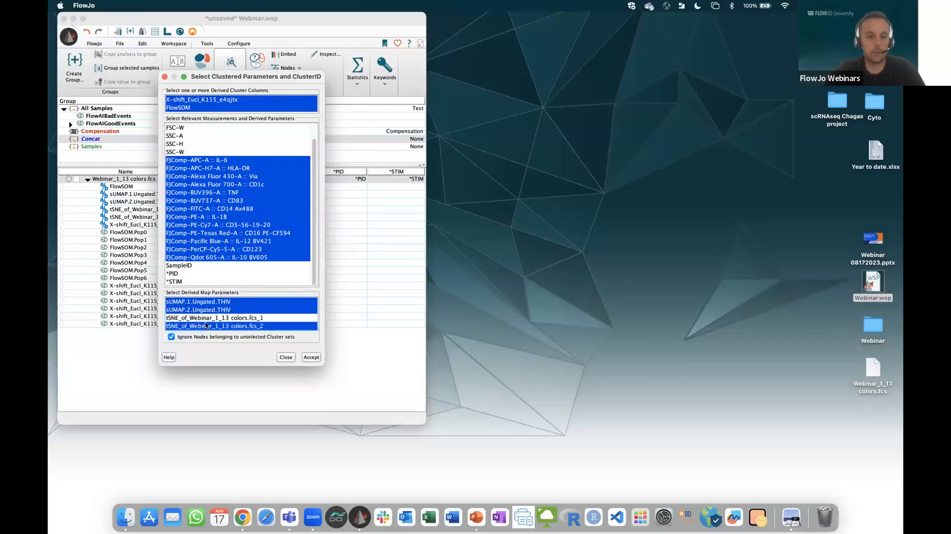
pyautogui.keyDown('super'); pyautogui.click(208, 320); pyautogui.keyUp('super')
pyautogui.keyDown('super'); pyautogui.click(209, 320); pyautogui.keyUp('super')
pyautogui.keyDown('super'); pyautogui.click(204, 327); pyautogui.keyUp('super')
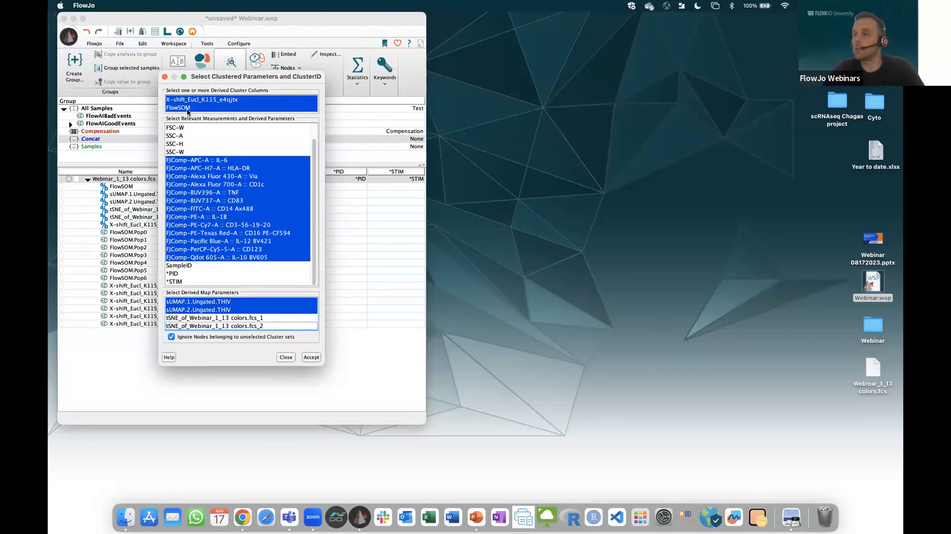
# Step: Exclude HLA-DR, Via and CD3-56-19-20 from the relevant measurements and accept the Cluster Explorer parameter selection
pyautogui.moveTo(202, 77); pyautogui.dragTo(370, 97)
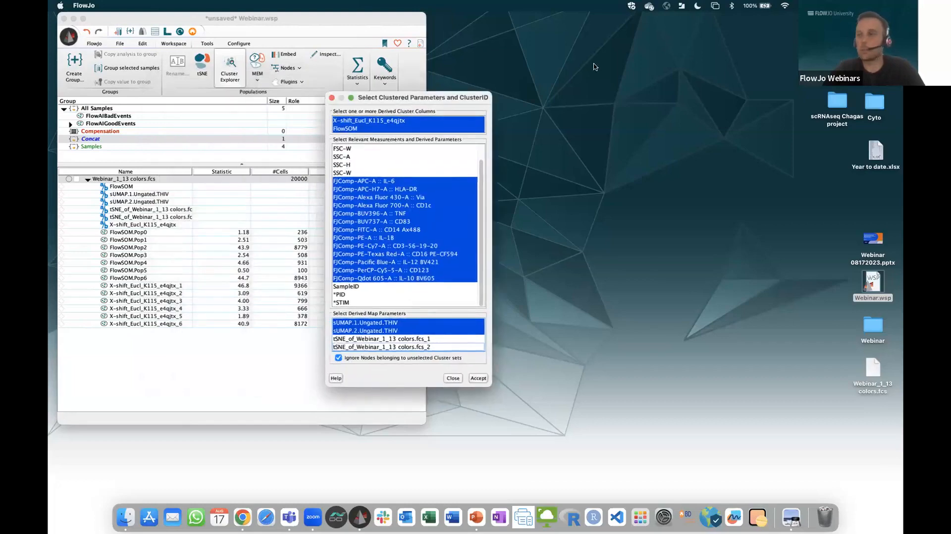
pyautogui.moveTo(594, 66); pyautogui.dragTo(586, 67)
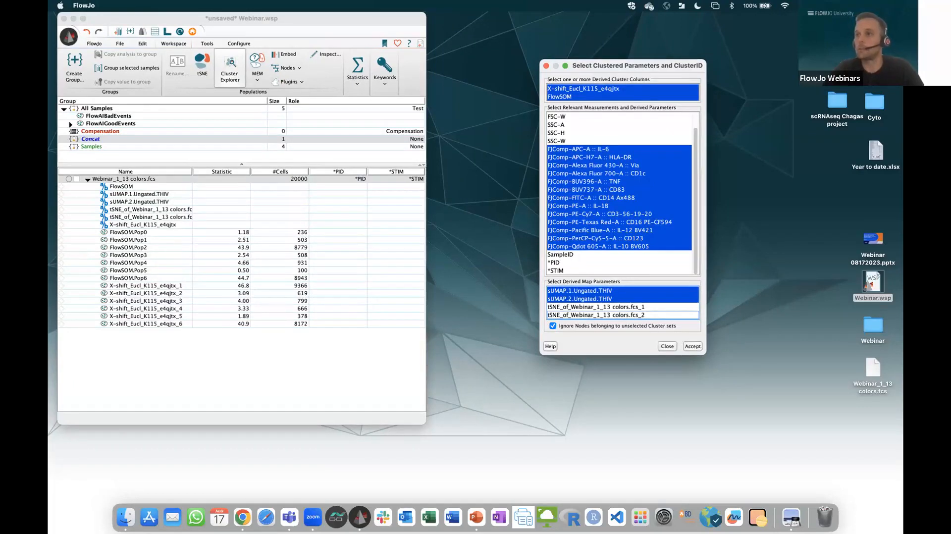
pyautogui.keyDown('super'); pyautogui.click(623, 157); pyautogui.keyUp('super')
pyautogui.keyDown('super'); pyautogui.click(613, 166); pyautogui.keyUp('super')
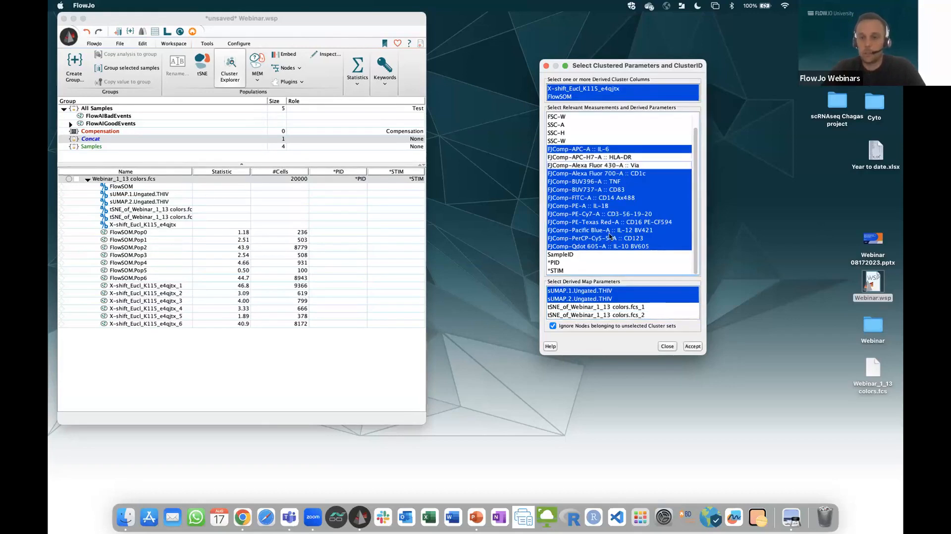
pyautogui.keyDown('super'); pyautogui.click(639, 214); pyautogui.keyUp('super')
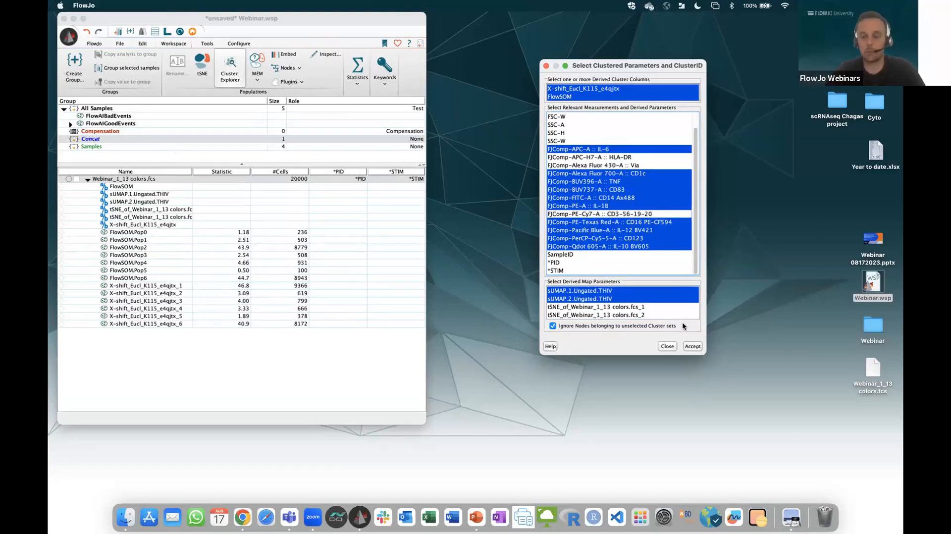
pyautogui.click(693, 346)
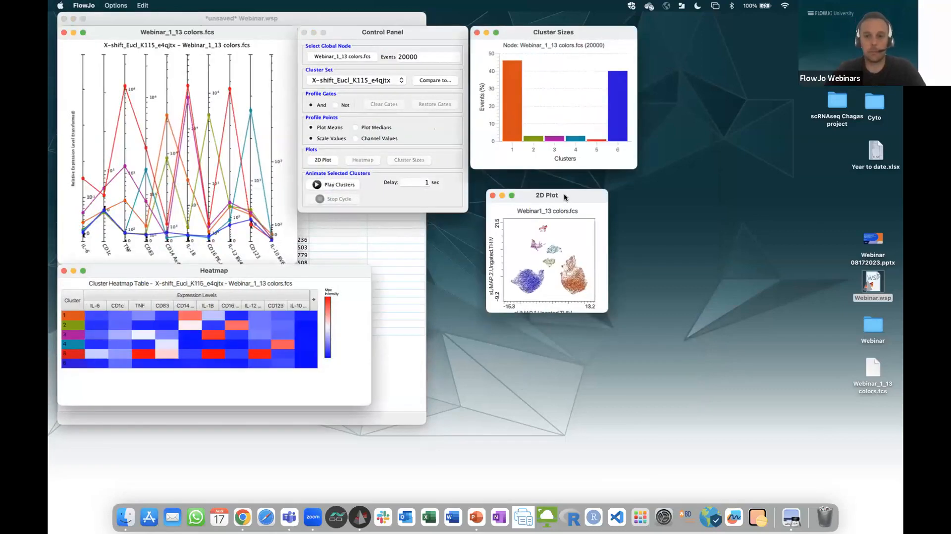
# Step: Spread out the 2D plot, cluster sizes, control panel and heatmap windows, and enlarge and reposition the expression profile window
pyautogui.moveTo(565, 195); pyautogui.dragTo(742, 339)
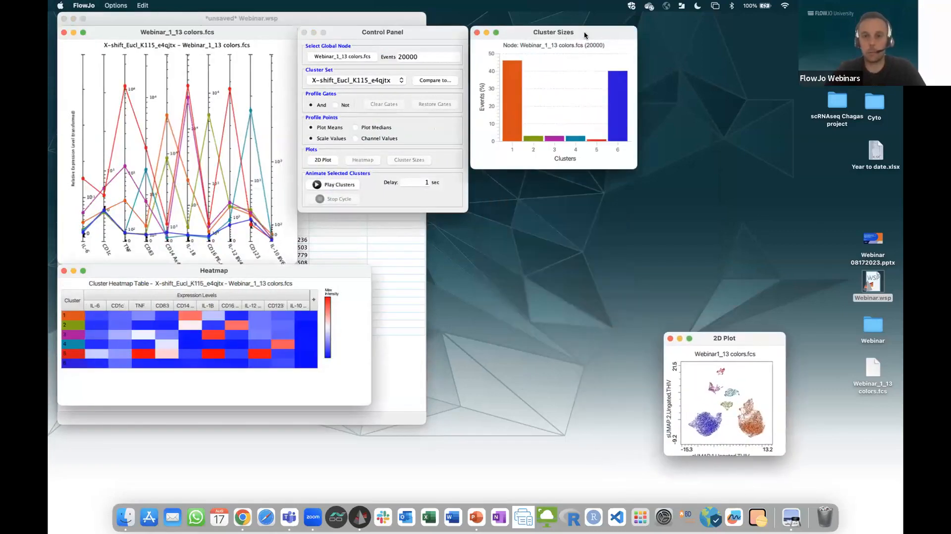
pyautogui.moveTo(587, 31); pyautogui.dragTo(765, 103)
pyautogui.moveTo(388, 34); pyautogui.dragTo(512, 43)
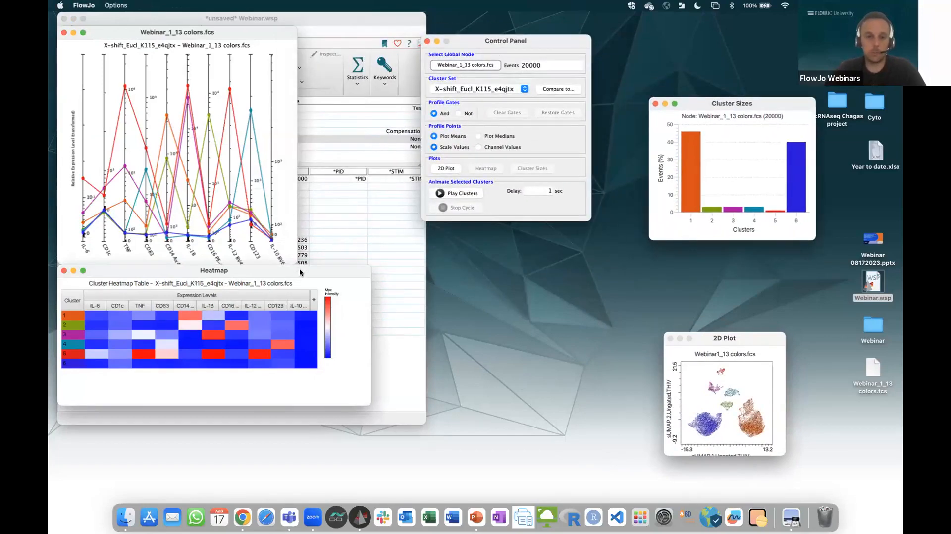
pyautogui.moveTo(299, 270); pyautogui.dragTo(401, 348)
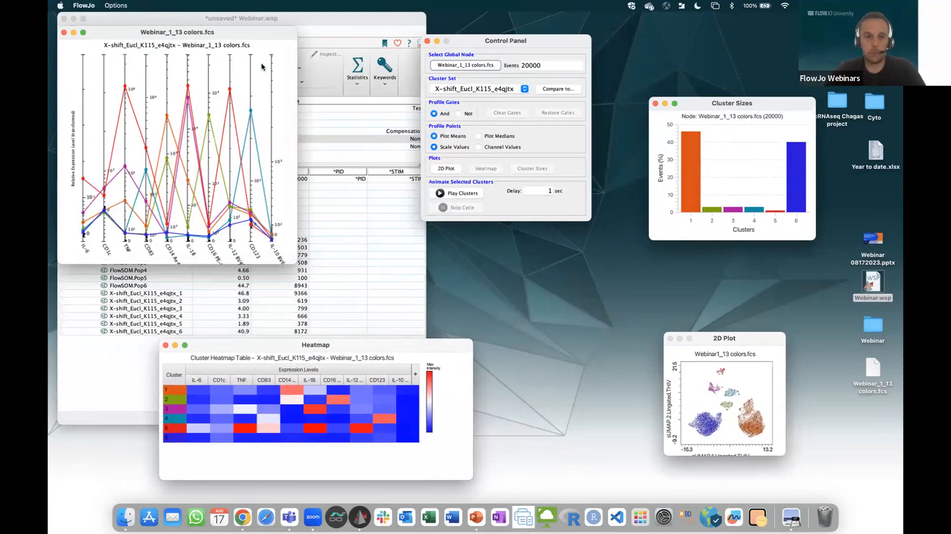
pyautogui.moveTo(290, 258); pyautogui.dragTo(392, 280)
pyautogui.moveTo(315, 33); pyautogui.dragTo(316, 50)
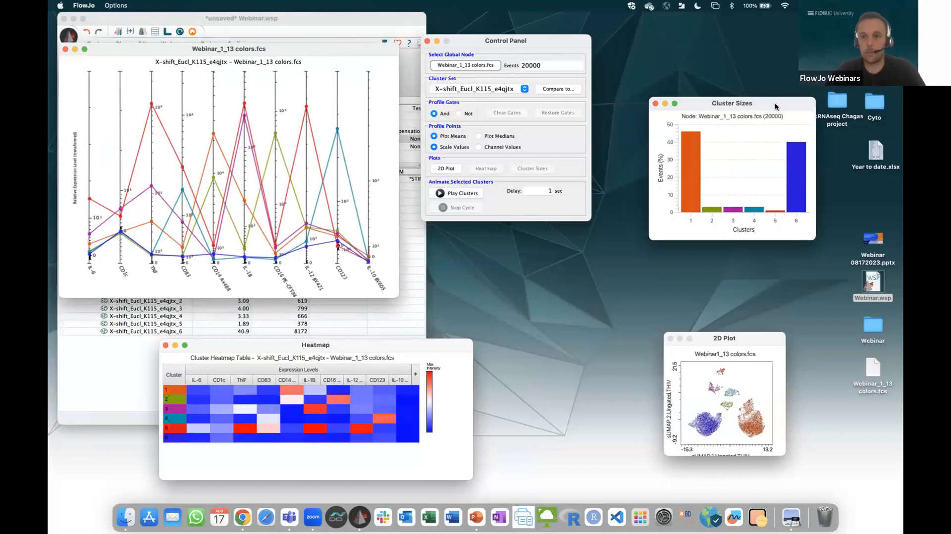
# Step: Reposition the Cluster Sizes and 2D Plot windows so they sit clear of the other Cluster Explorer windows
pyautogui.moveTo(775, 102); pyautogui.dragTo(757, 112)
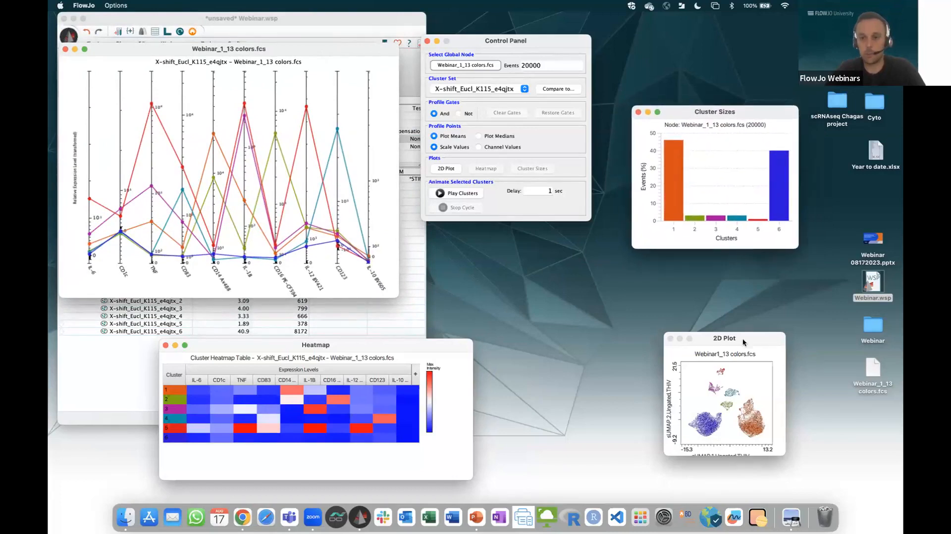
pyautogui.moveTo(742, 337); pyautogui.dragTo(752, 316)
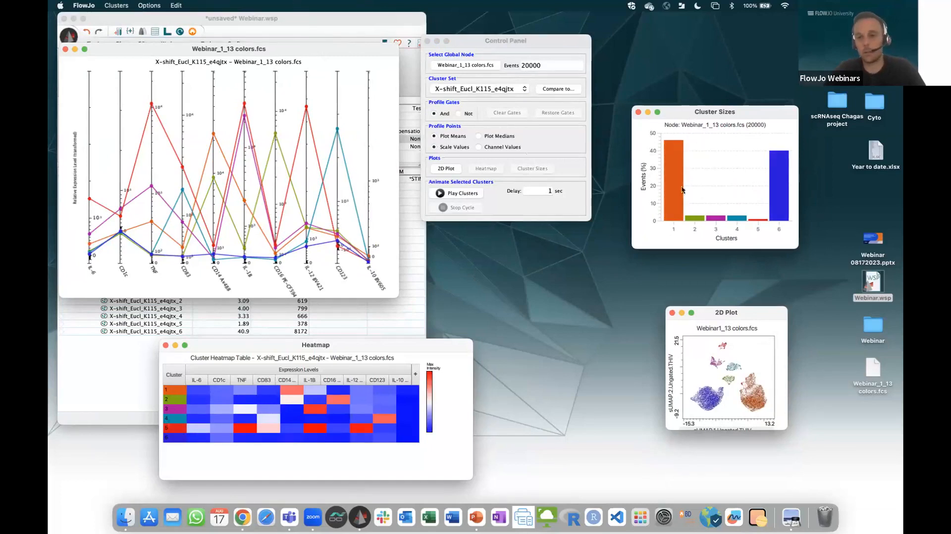
pyautogui.click(706, 186)
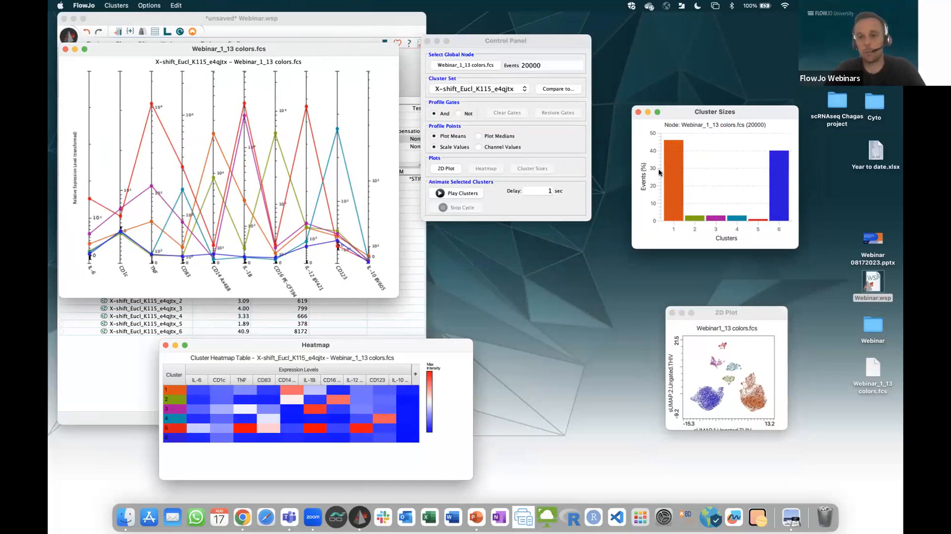
# Step: Highlight cluster 1 across all Cluster Explorer plots by selecting it in the Cluster Sizes chart
pyautogui.click(147, 5)
pyautogui.moveTo(173, 5)
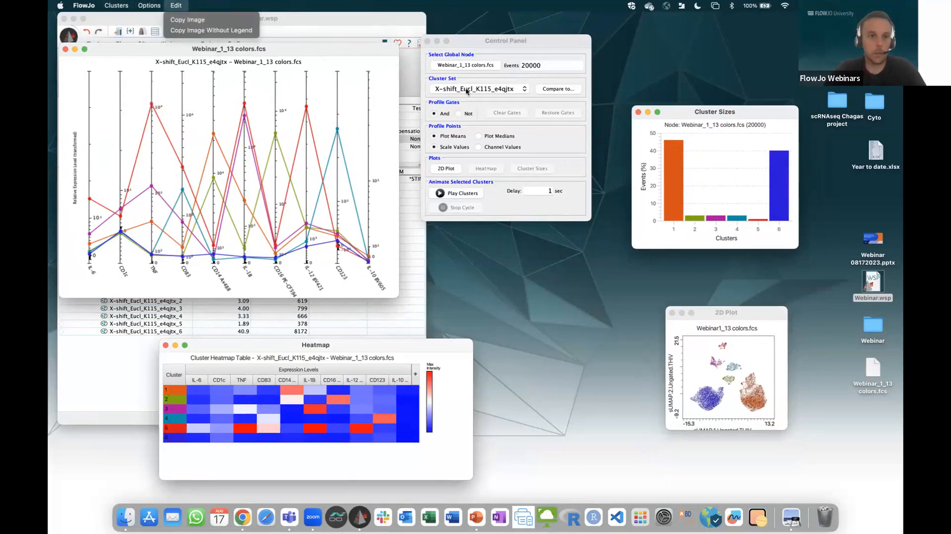
pyautogui.click(667, 209)
pyautogui.click(677, 203)
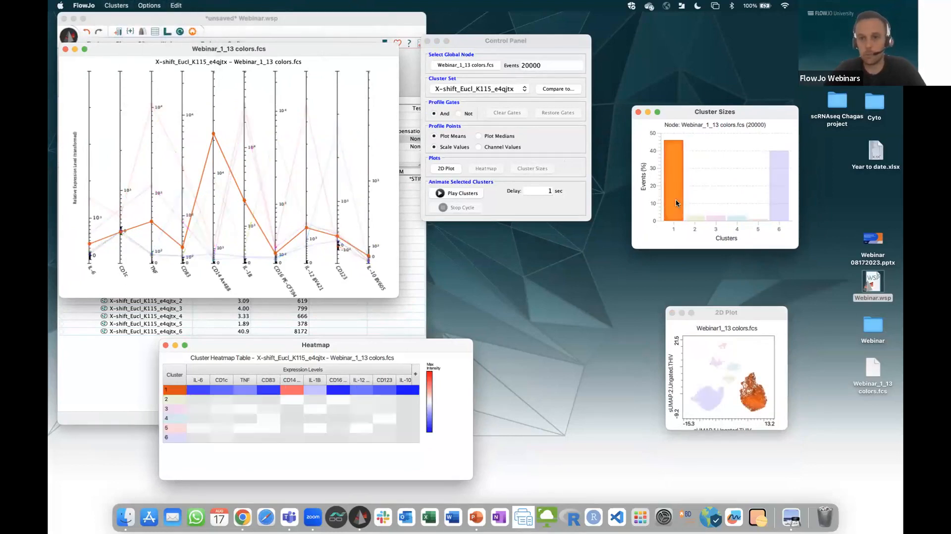
pyautogui.click(127, 6)
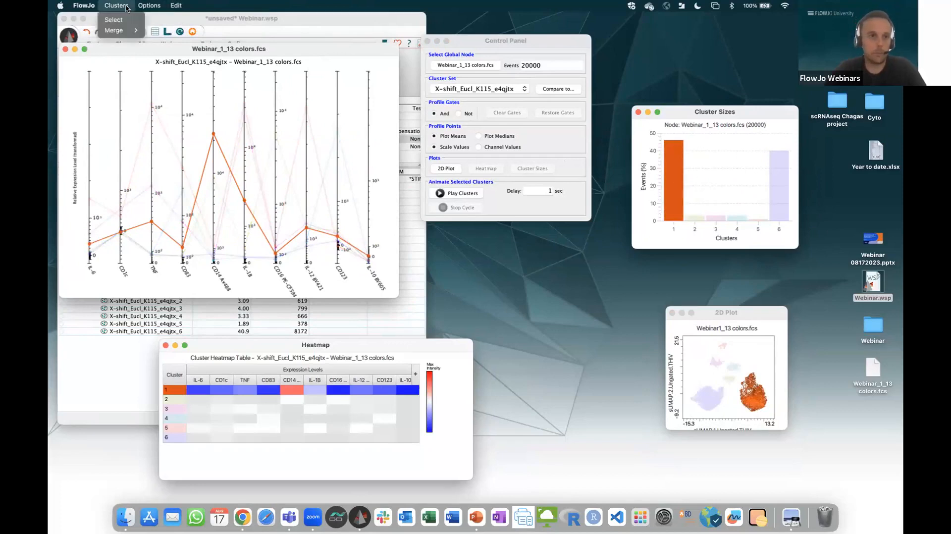
pyautogui.moveTo(148, 6)
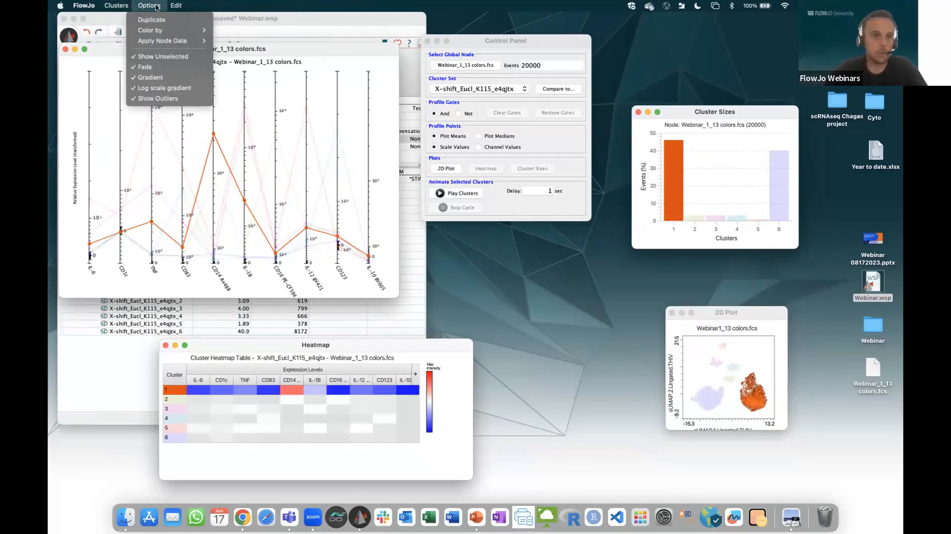
pyautogui.click(293, 6)
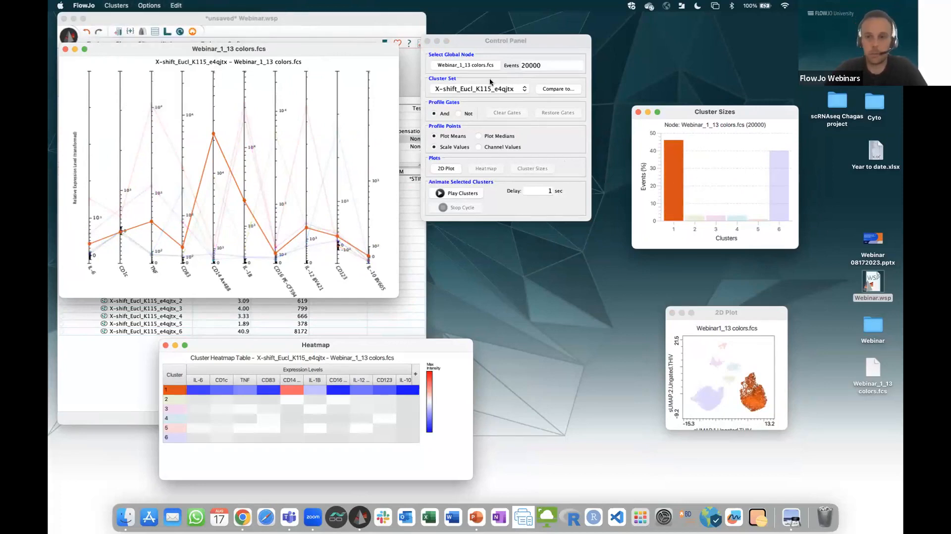
pyautogui.rightClick(645, 145)
pyautogui.click(644, 143)
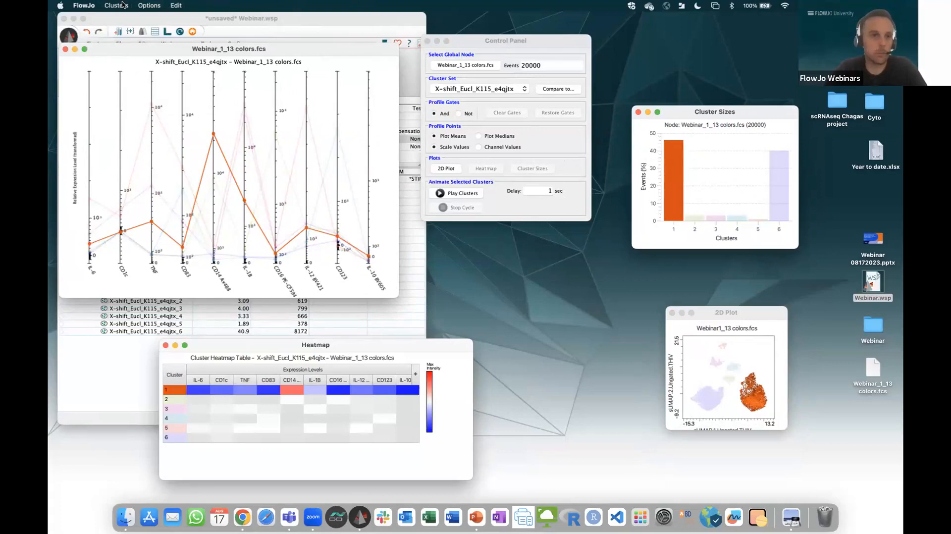
pyautogui.click(87, 5)
pyautogui.moveTo(116, 5)
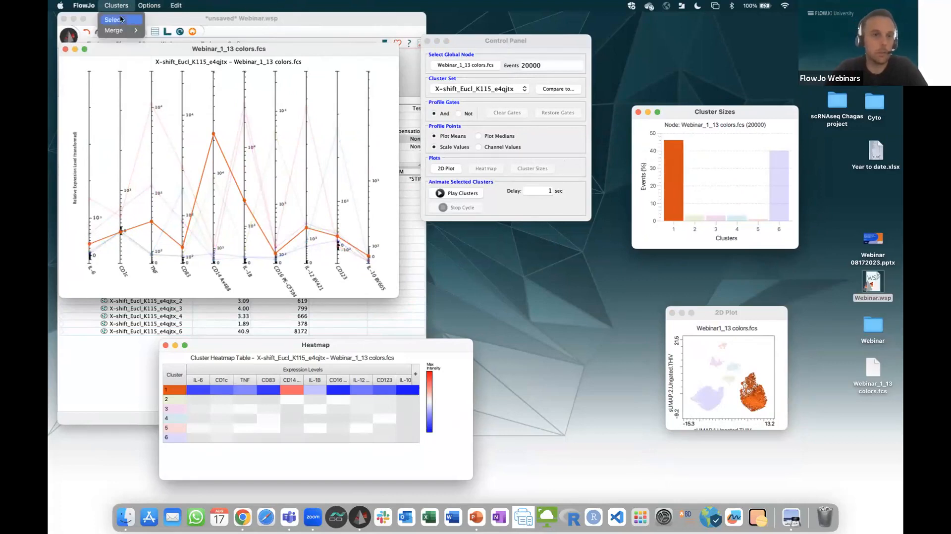
pyautogui.click(554, 143)
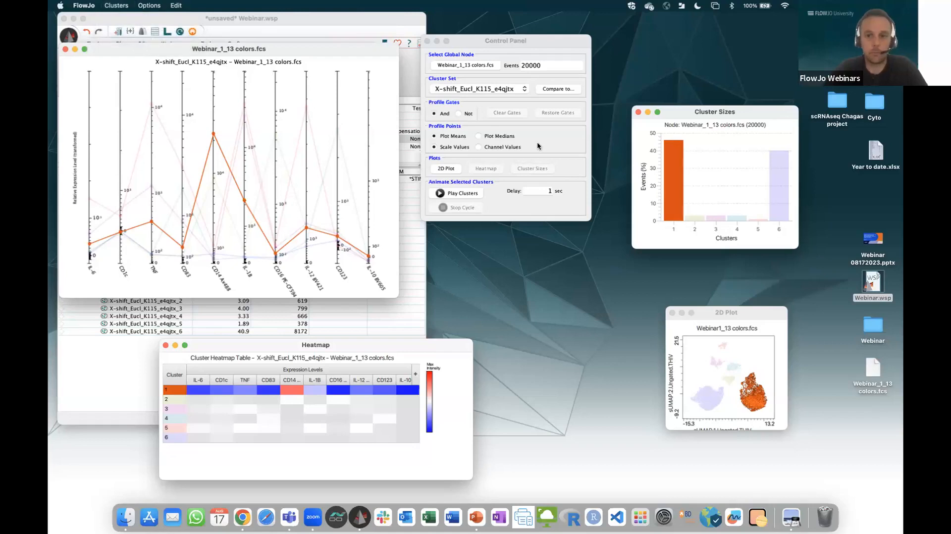
pyautogui.click(537, 145)
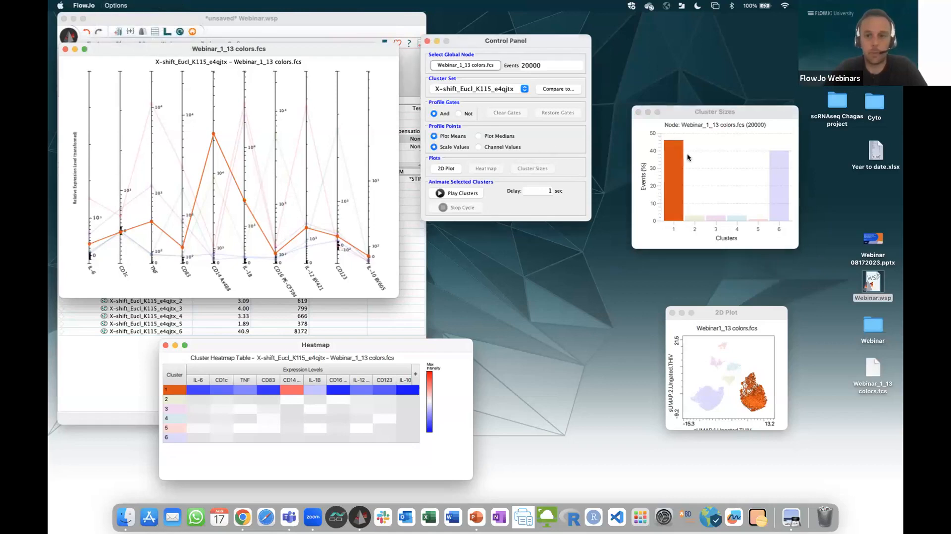
# Step: Clear the cluster 1 highlight, and switch the Cluster Sizes chart's Normalized option off and on again
pyautogui.click(337, 203)
pyautogui.click(732, 189)
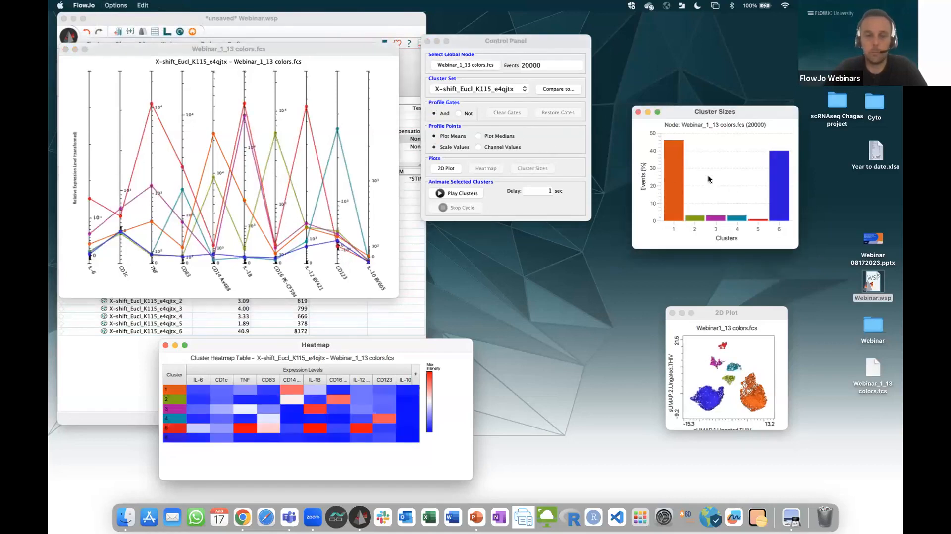
pyautogui.click(115, 5)
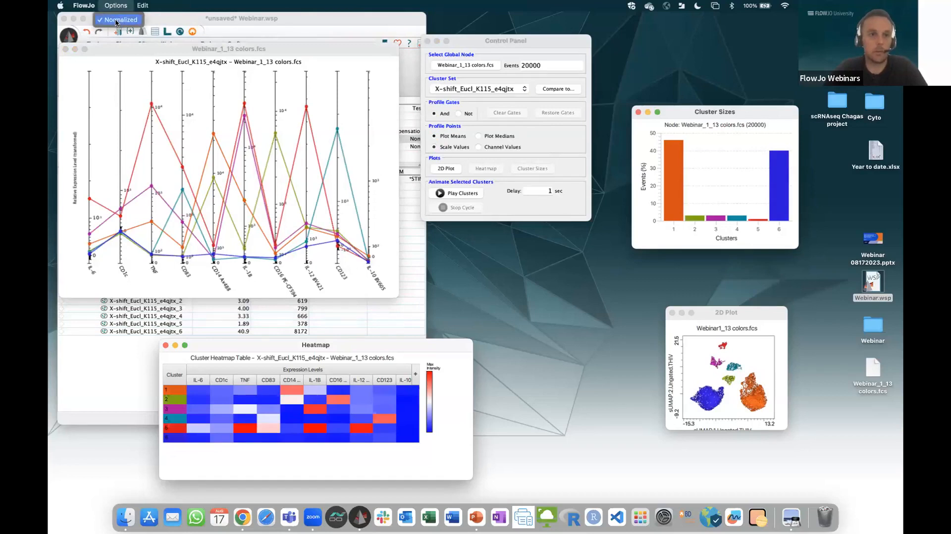
pyautogui.click(116, 21)
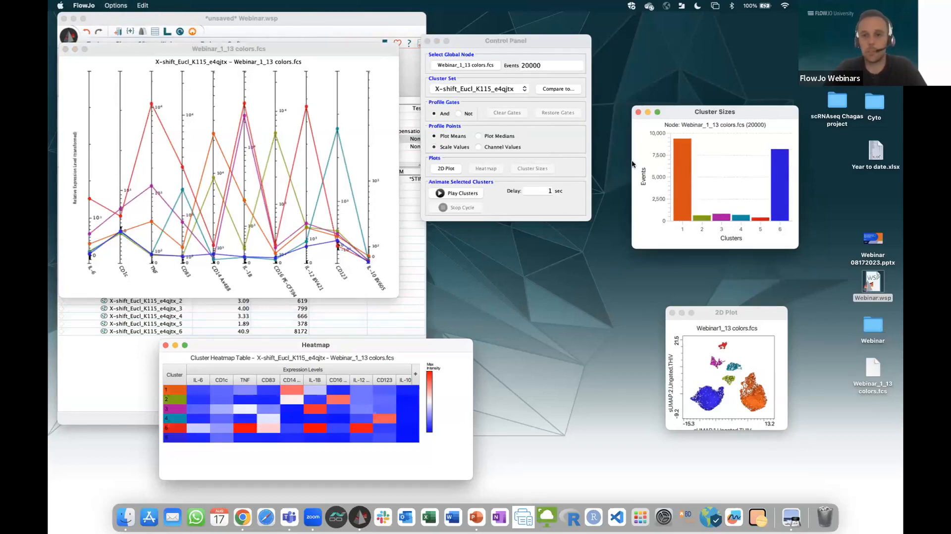
pyautogui.click(119, 6)
pyautogui.click(120, 21)
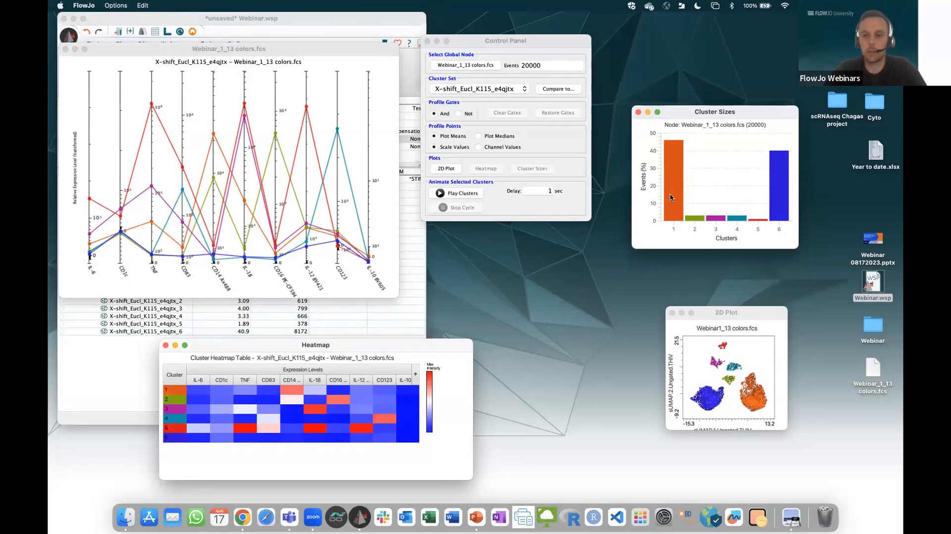
# Step: Highlight cluster 1 from the heatmap, and select the blue cluster 6 on the 2D UMAP plot
pyautogui.click(688, 361)
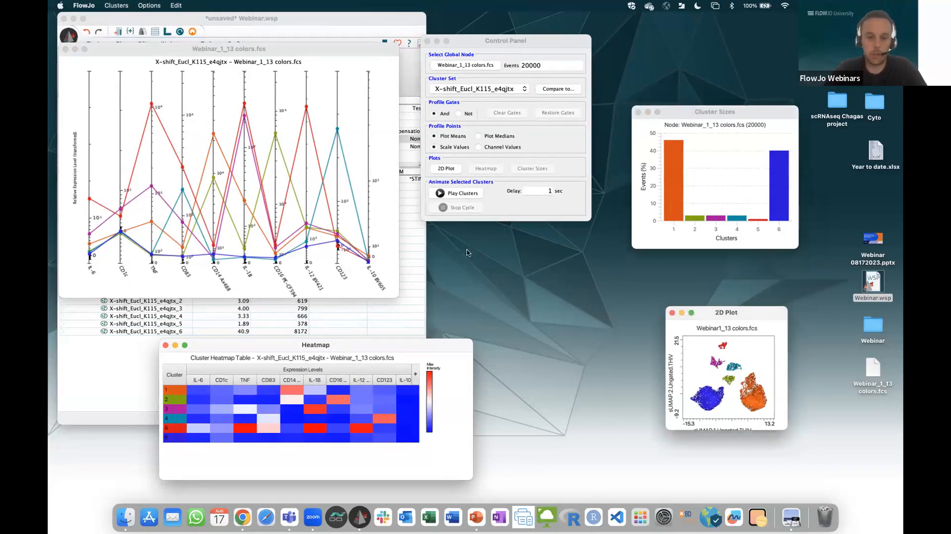
pyautogui.click(177, 390)
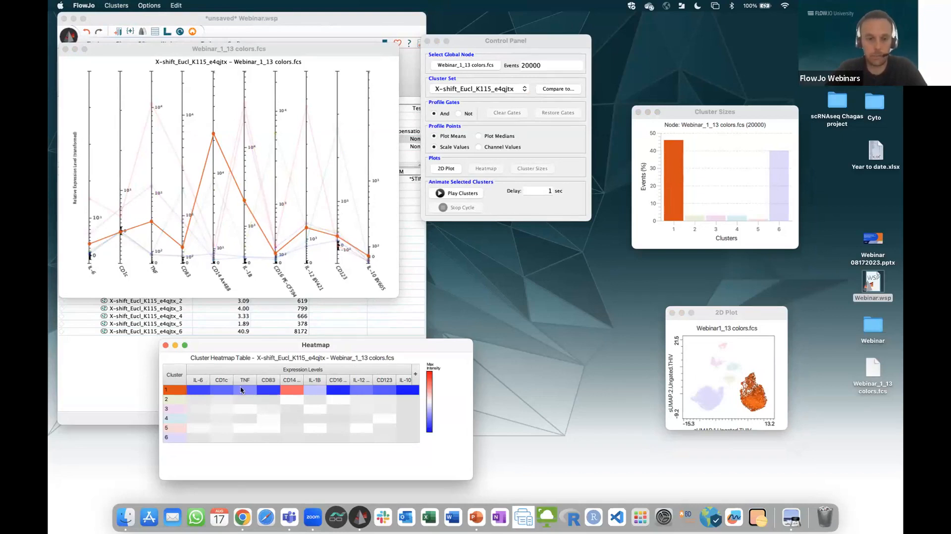
pyautogui.click(174, 400)
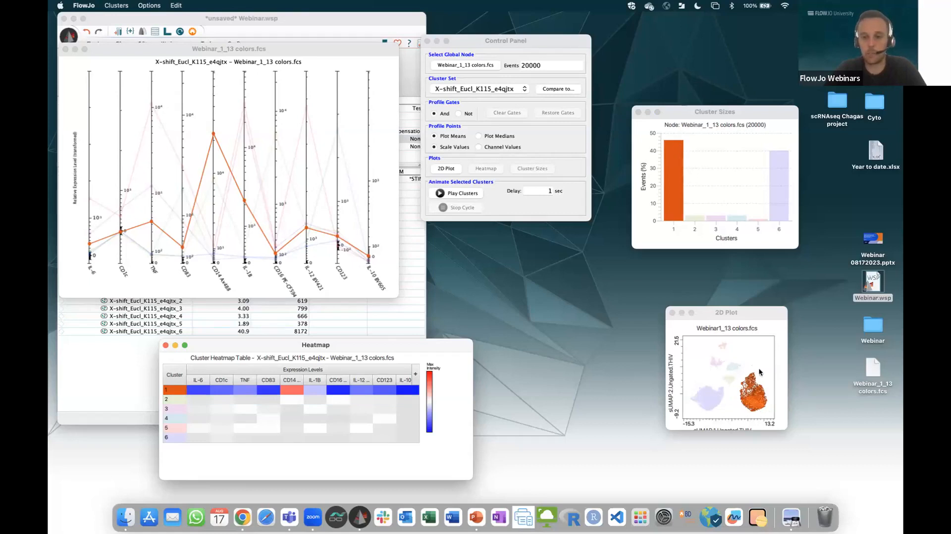
pyautogui.click(712, 395)
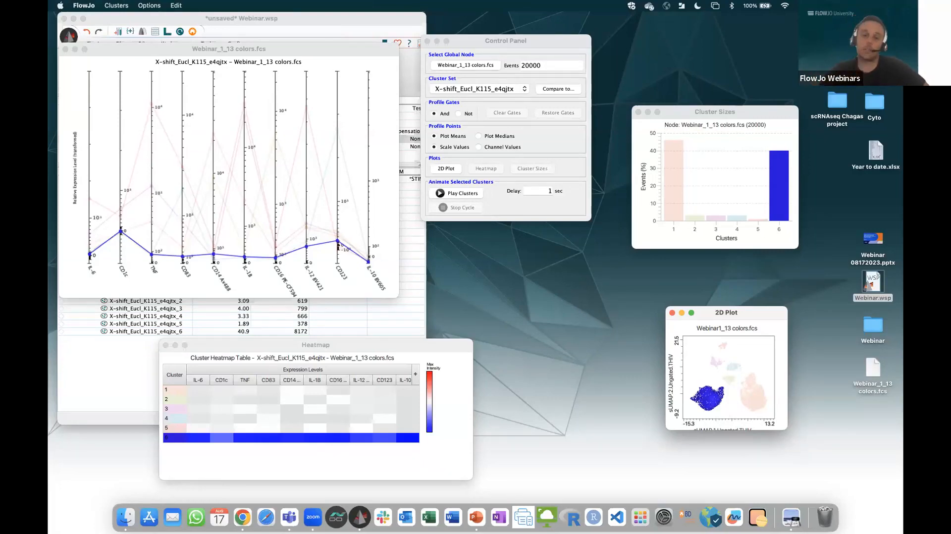
# Step: Open the plot of Webinar_1_13 colors.fcs and examine the scale options in the sUMAP.1.Ungated.THIV axis transform, closing it without changes
pyautogui.click(100, 356)
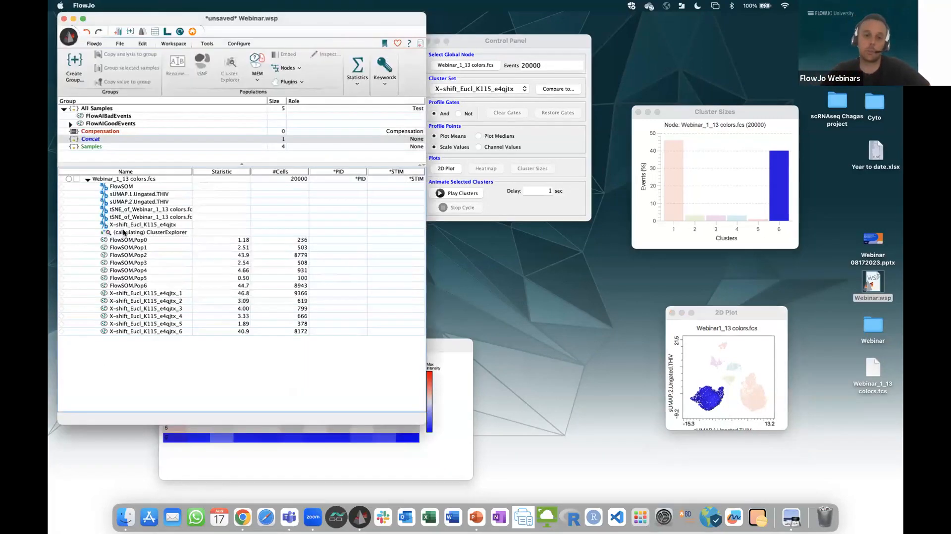
pyautogui.doubleClick(144, 179)
pyautogui.click(602, 237)
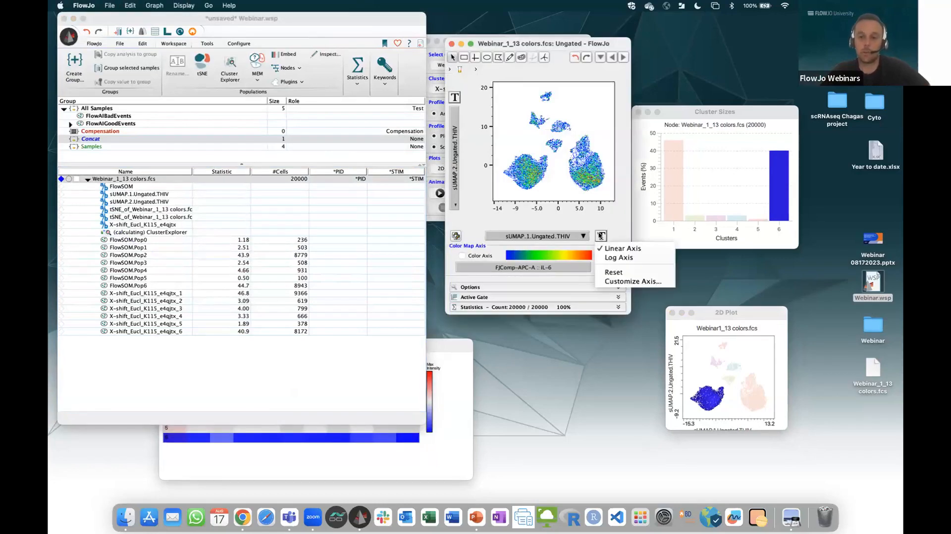
pyautogui.click(626, 284)
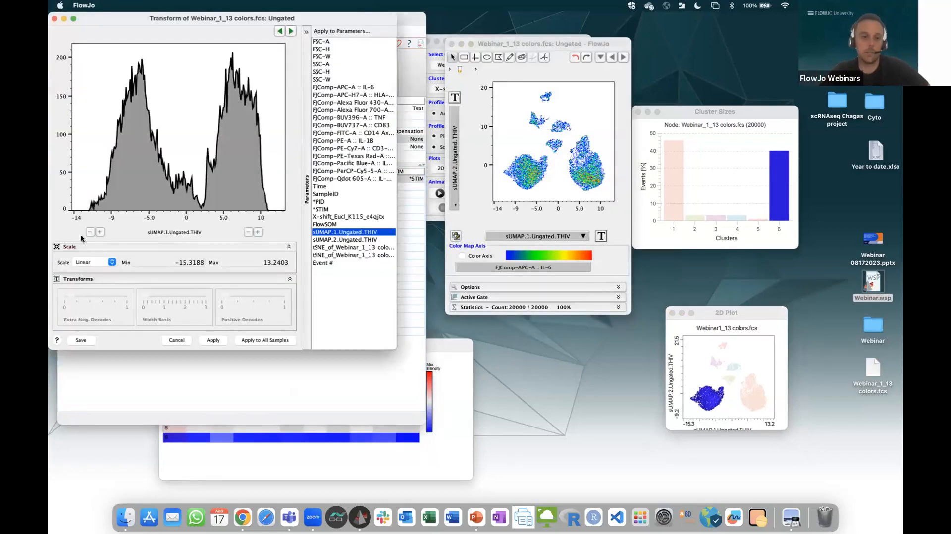
pyautogui.click(103, 258)
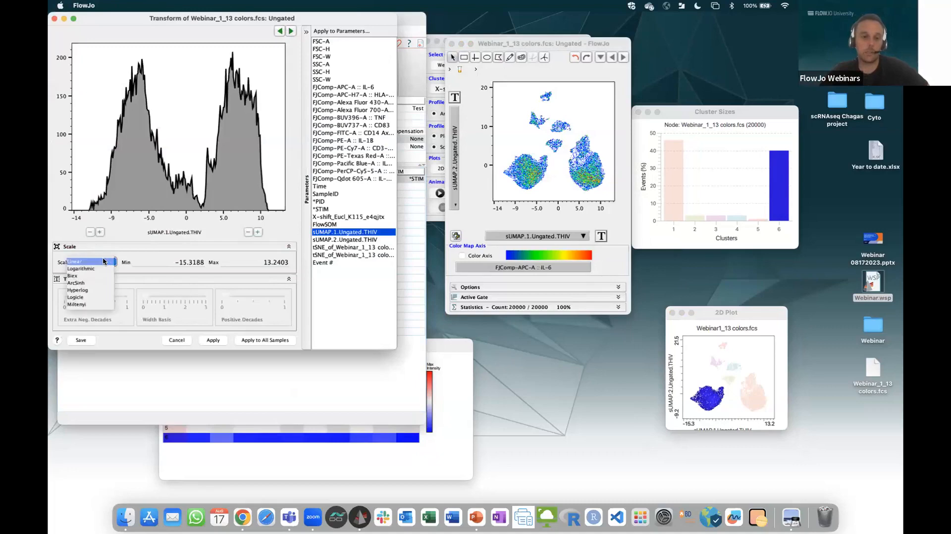
pyautogui.click(103, 261)
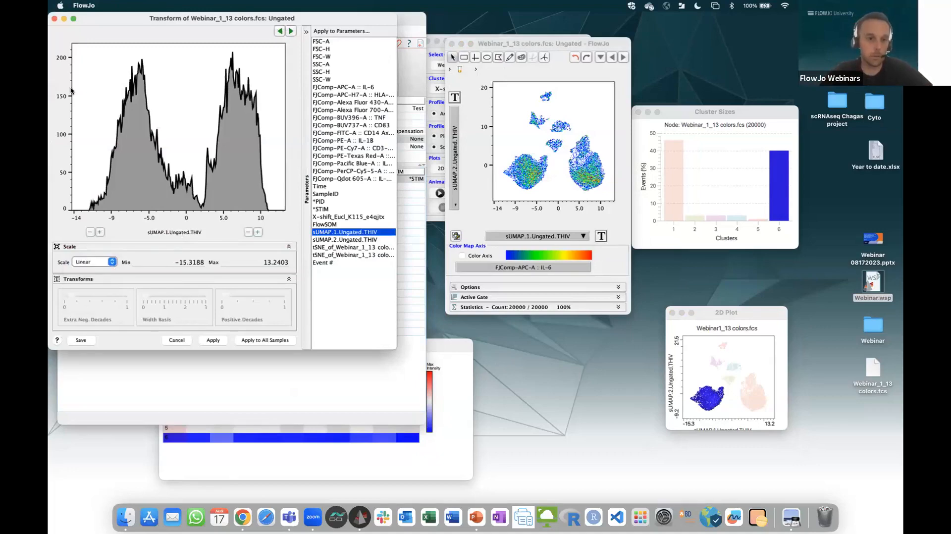
pyautogui.click(55, 19)
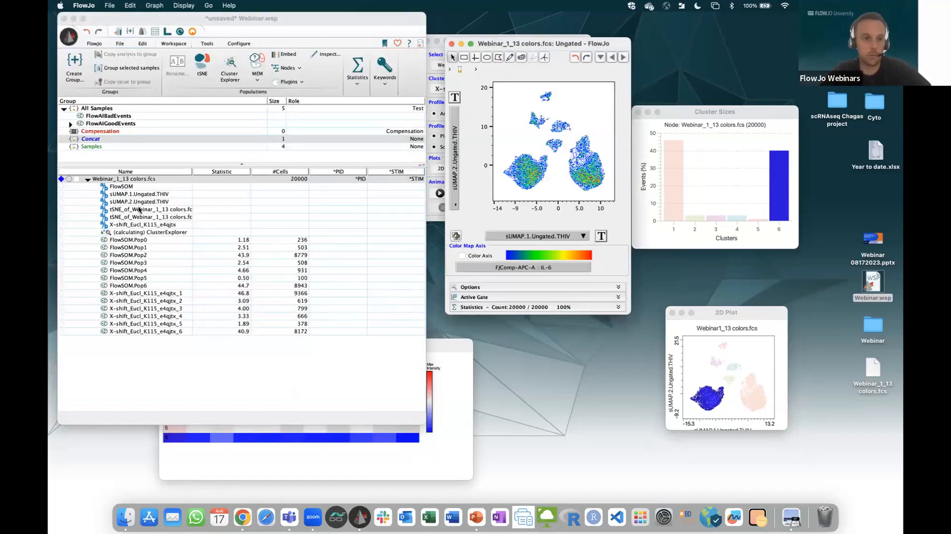
# Step: Put FJComp-APC-A :: IL-6 on the plot's X axis and open its axis customization
pyautogui.click(562, 236)
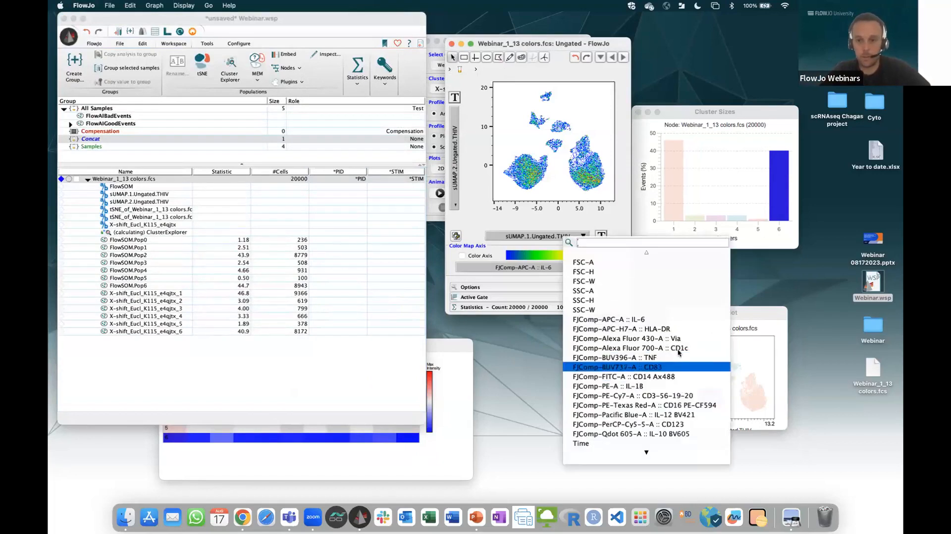
pyautogui.click(649, 323)
pyautogui.click(600, 237)
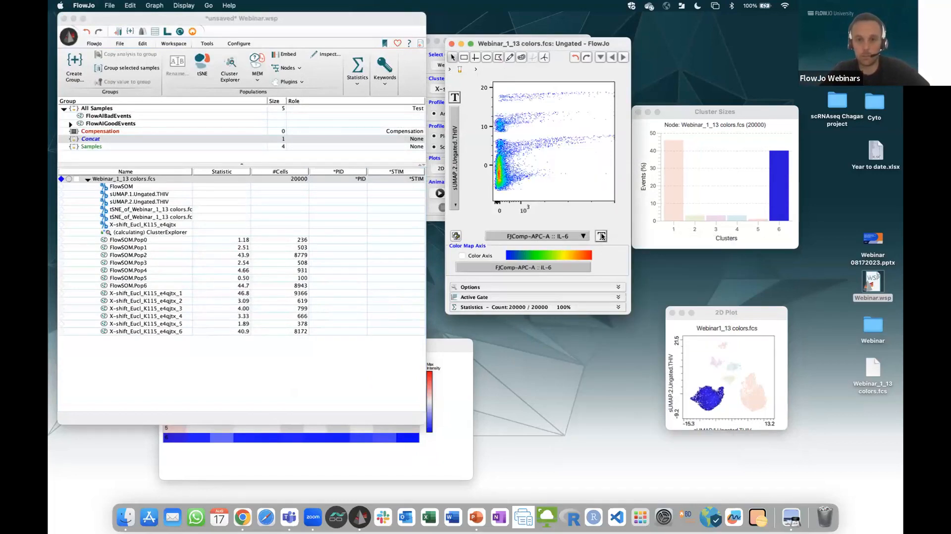
pyautogui.click(619, 281)
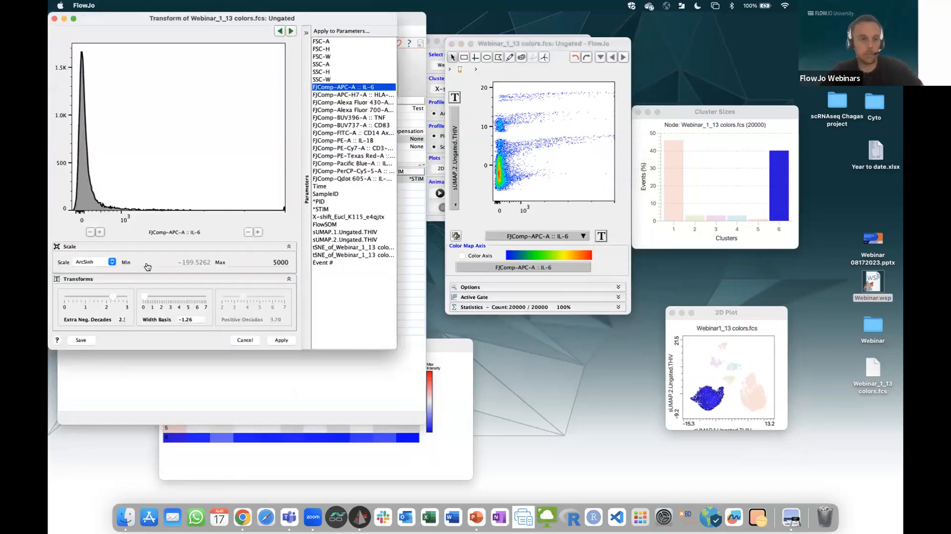
# Step: Try the Biex scale for IL-6 with a width basis of -31.6
pyautogui.click(103, 259)
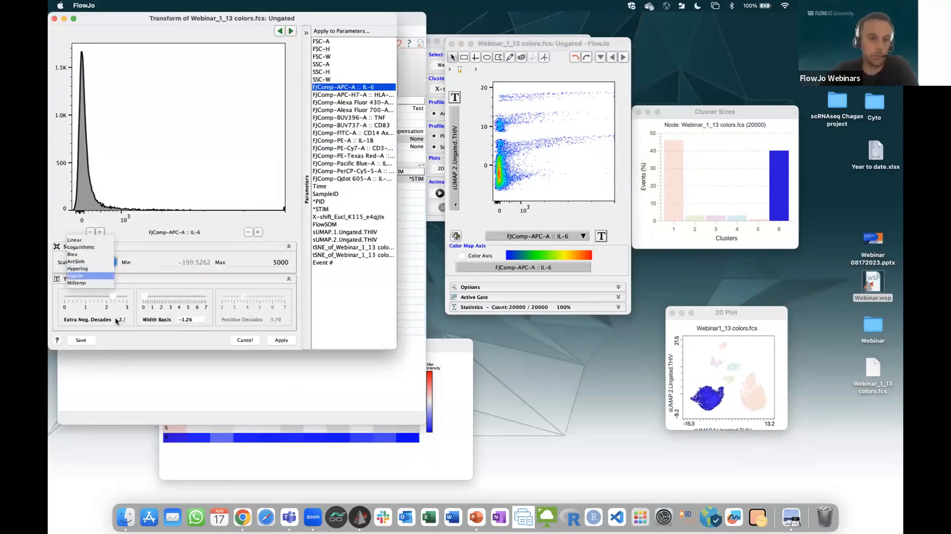
pyautogui.click(92, 254)
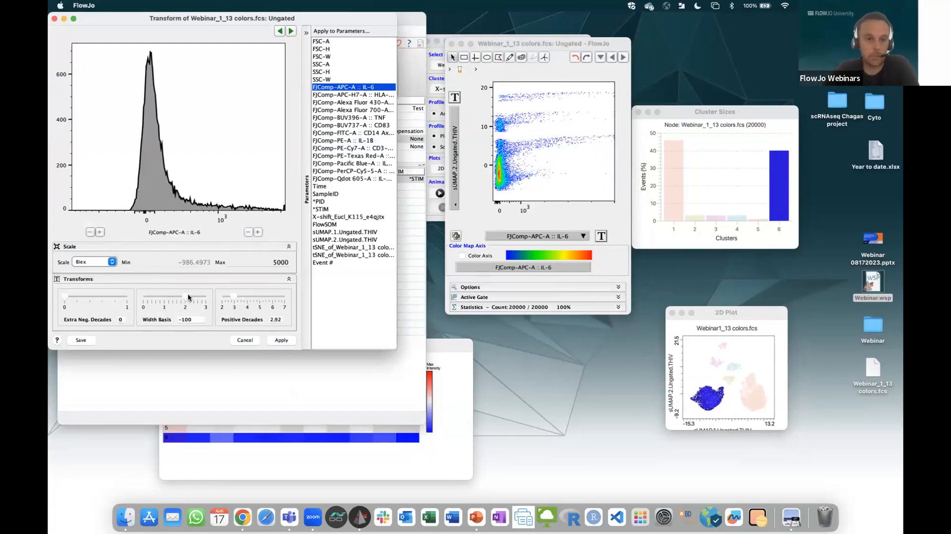
pyautogui.moveTo(188, 298)
pyautogui.mouseDown()
pyautogui.moveTo(150, 298)
pyautogui.moveTo(175, 298)
pyautogui.mouseUp()
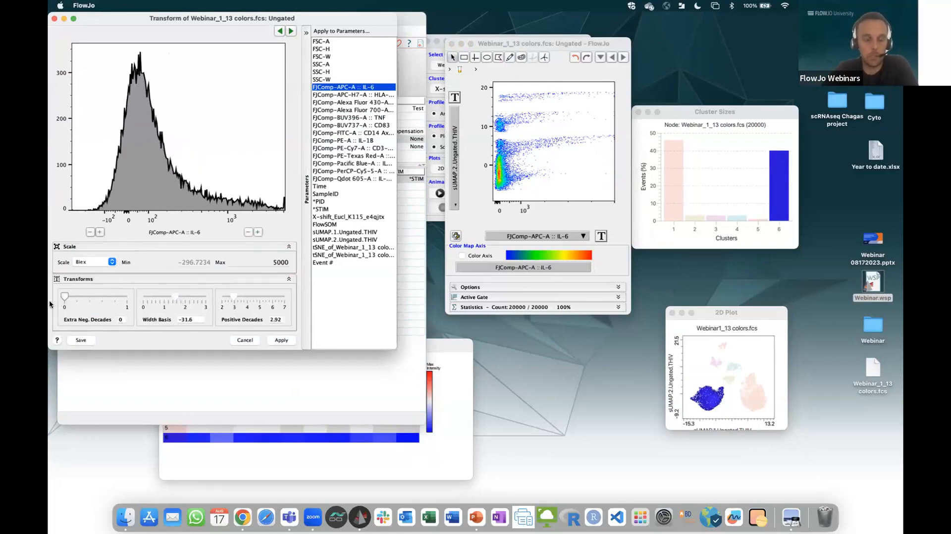
# Step: Set the IL-6 scale to ArcSinh with a width basis of -2.51
pyautogui.click(99, 262)
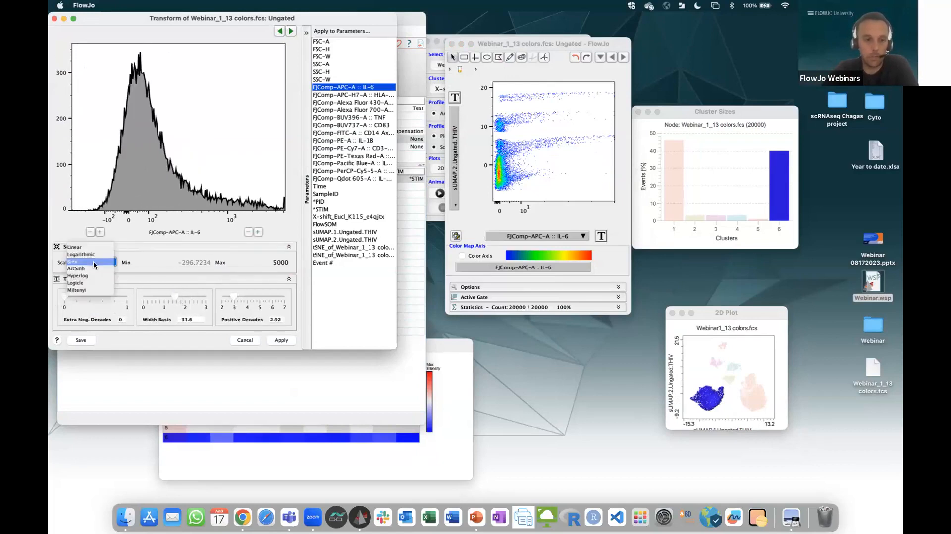
pyautogui.click(96, 269)
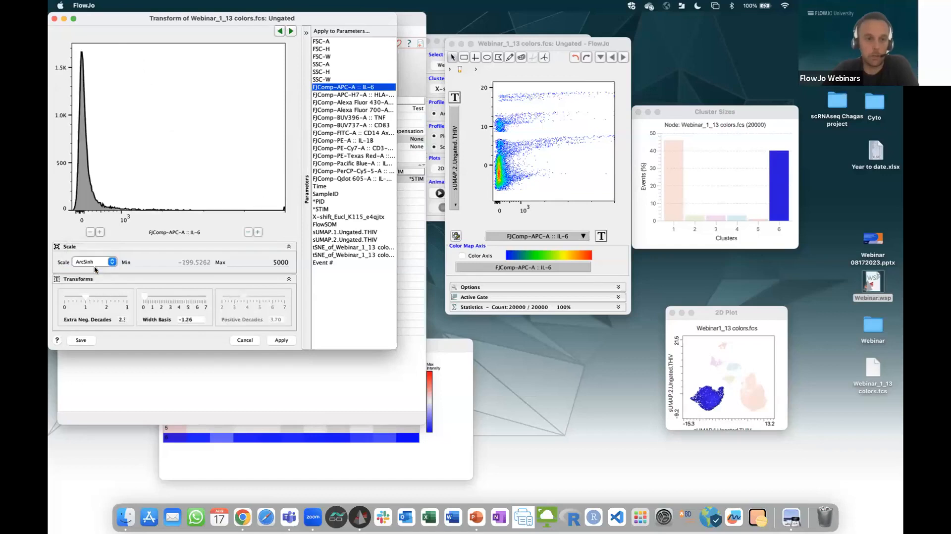
pyautogui.moveTo(143, 296); pyautogui.dragTo(146, 299)
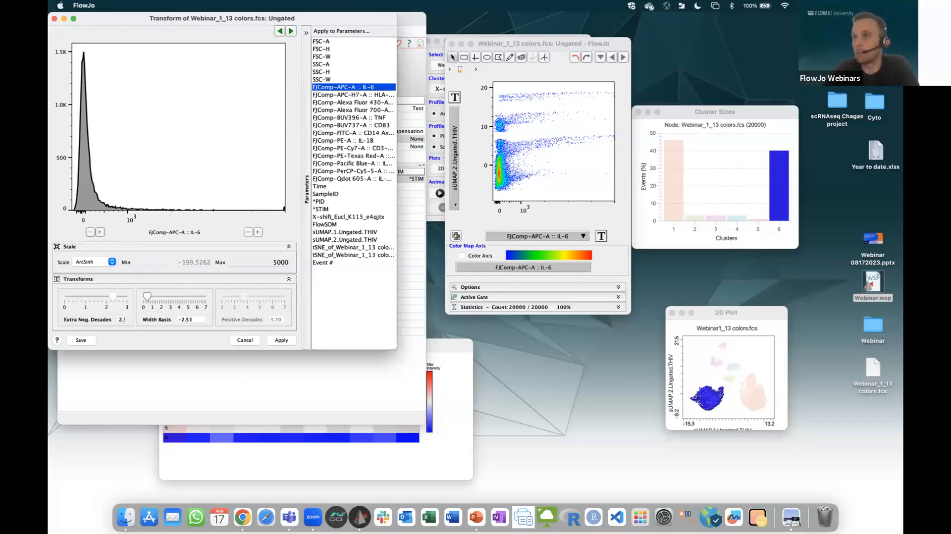
# Step: Cancel the IL-6 transform and examine the Aurora cytometer's width basis and parameter filtering settings in the preferences, closing them without changes
pyautogui.click(250, 341)
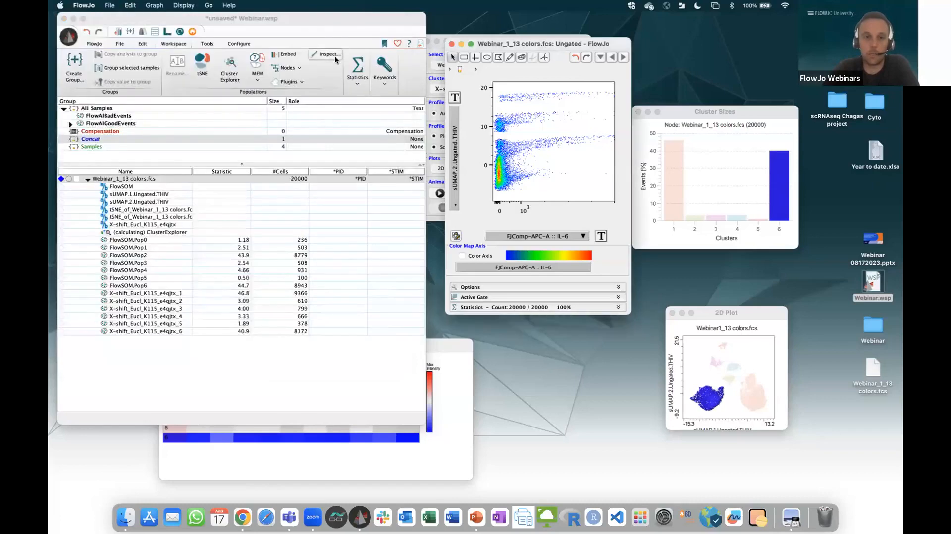
pyautogui.click(398, 43)
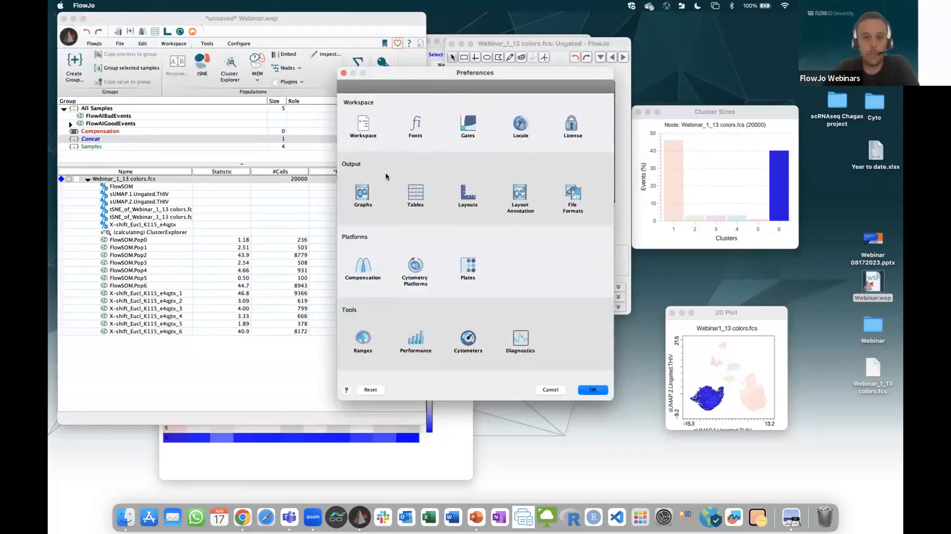
pyautogui.click(469, 341)
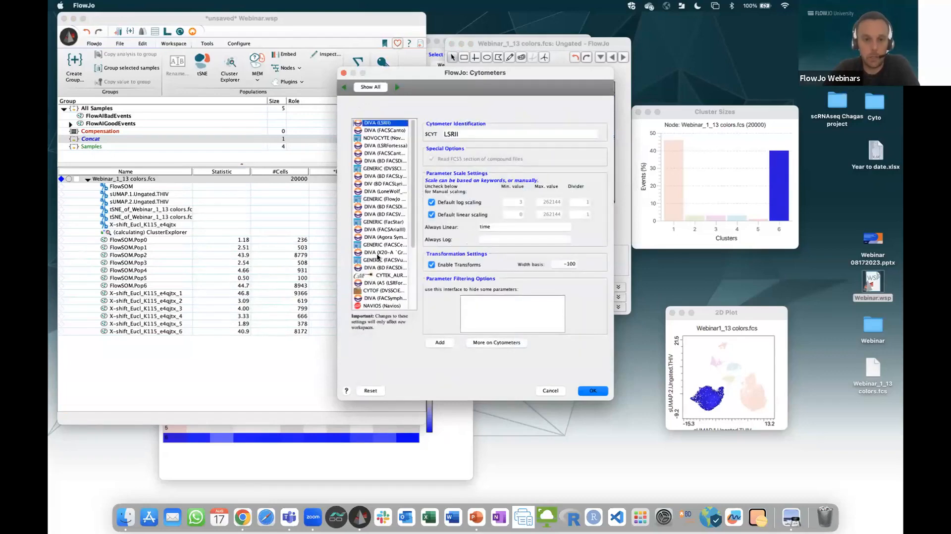
pyautogui.click(391, 275)
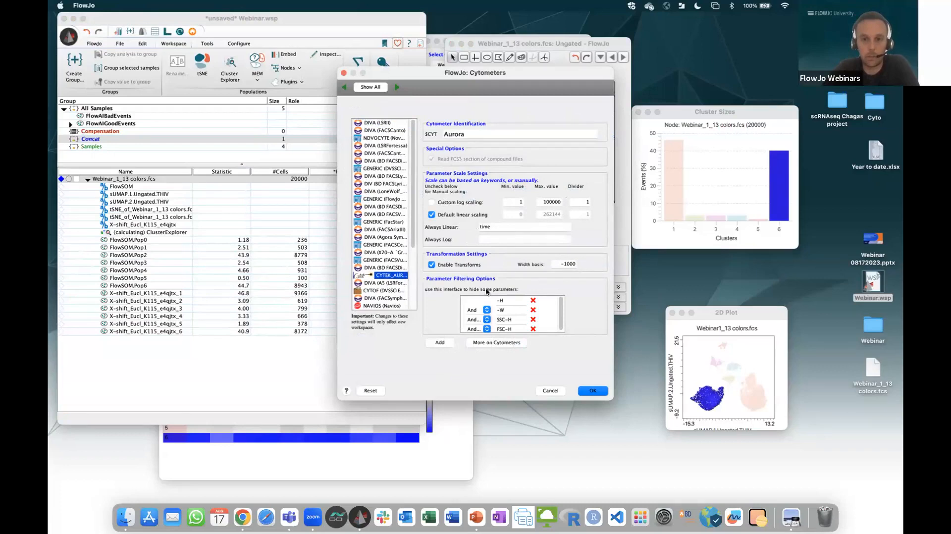
pyautogui.click(561, 263)
pyautogui.scroll(-1, 538, 301)
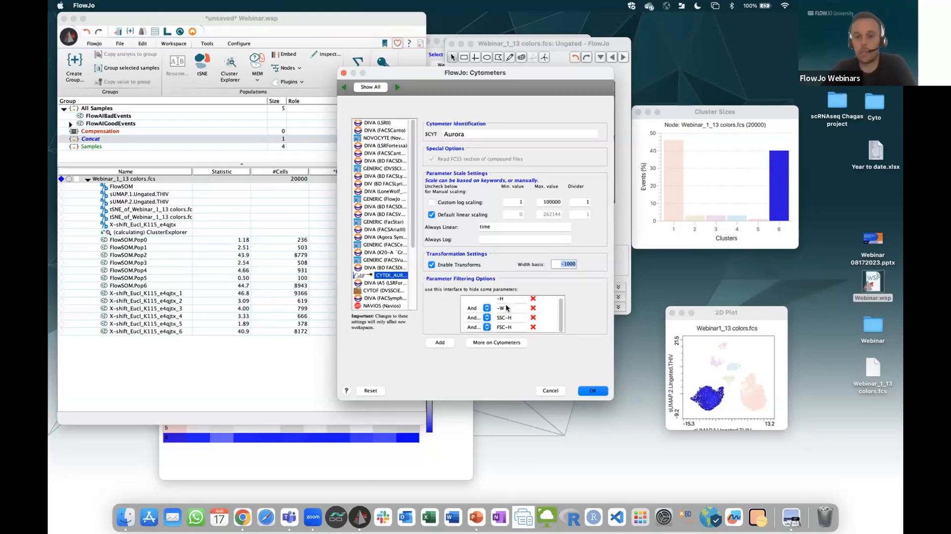
pyautogui.click(551, 391)
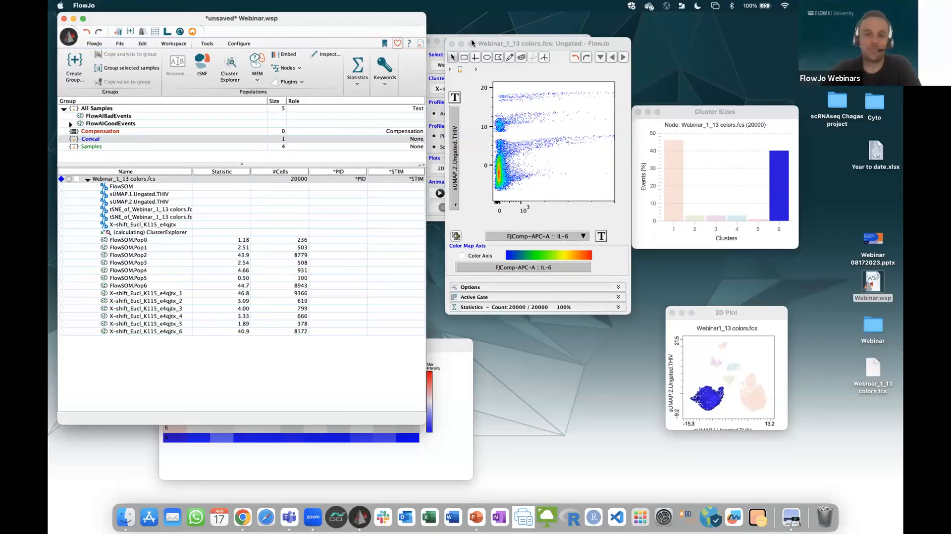
# Step: Close the sample's plot and bring the Cluster Explorer profile plot forward with all X-shift clusters selected
pyautogui.click(451, 44)
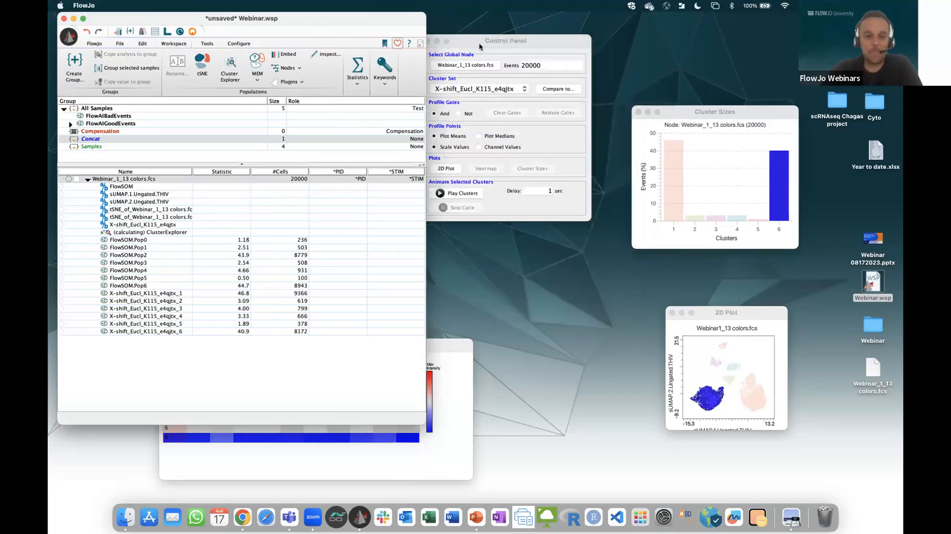
pyautogui.click(429, 434)
pyautogui.hotkey('ctrl', 'Up')
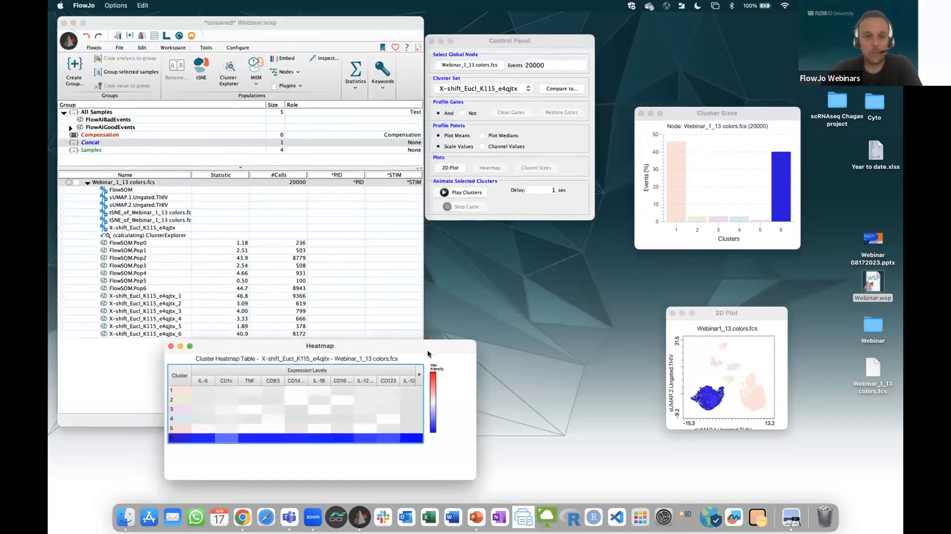
pyautogui.click(372, 174)
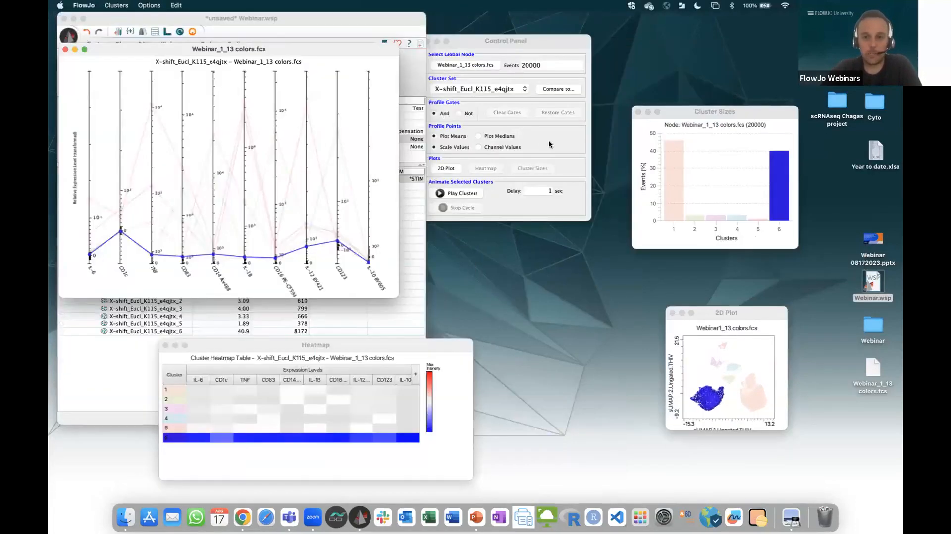
pyautogui.click(523, 151)
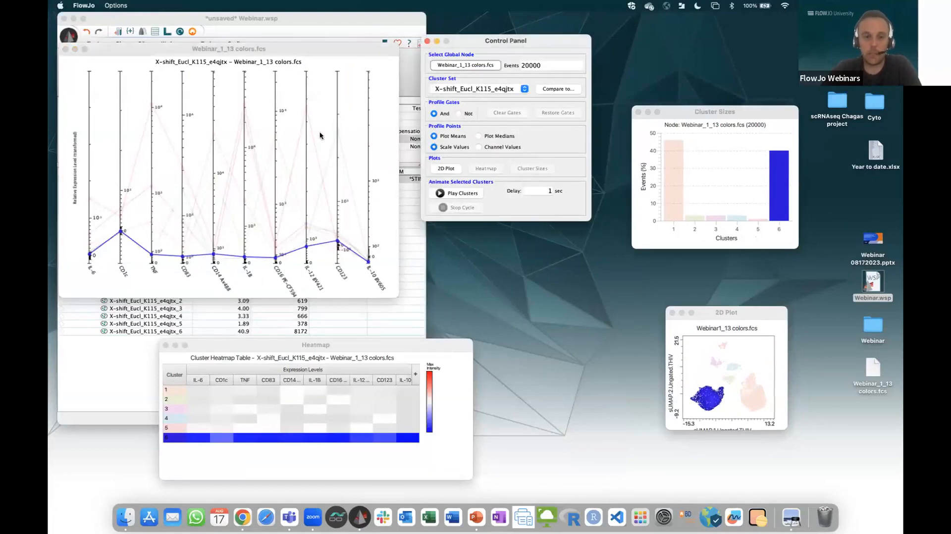
pyautogui.click(361, 155)
pyautogui.press('super+a')
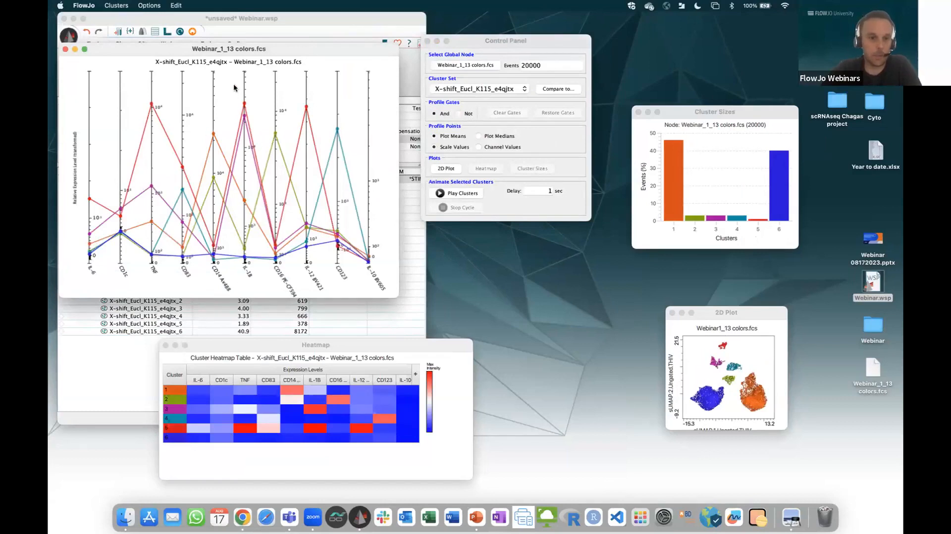
# Step: Gate the high-expression ends of the IL-1B and IL-12 BV421 axes in the cluster profile plot, and clear the gates
pyautogui.moveTo(234, 81); pyautogui.dragTo(257, 147)
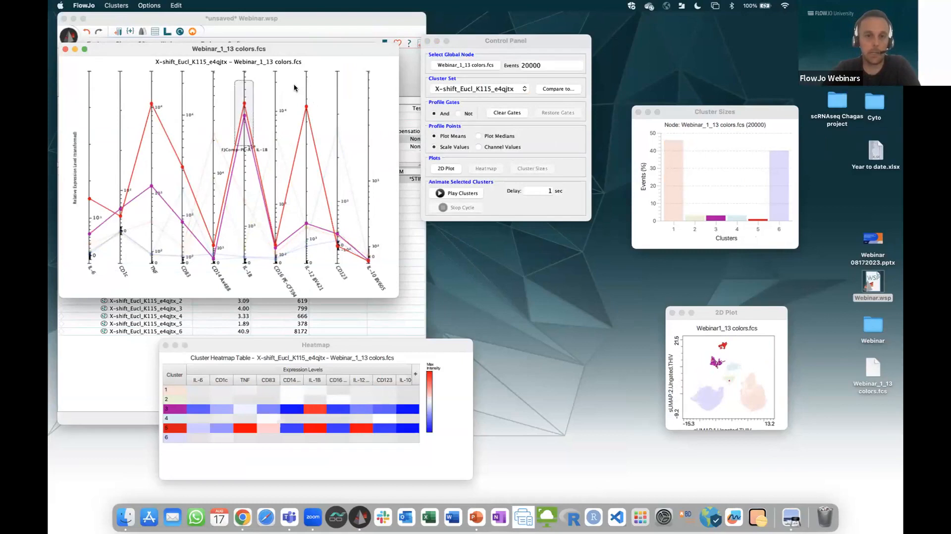
pyautogui.moveTo(295, 88); pyautogui.dragTo(321, 132)
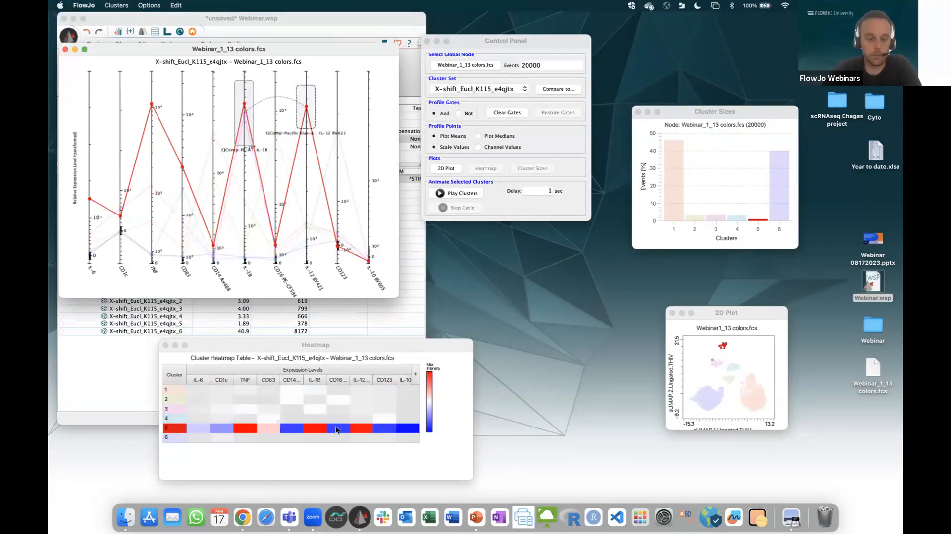
pyautogui.moveTo(323, 428)
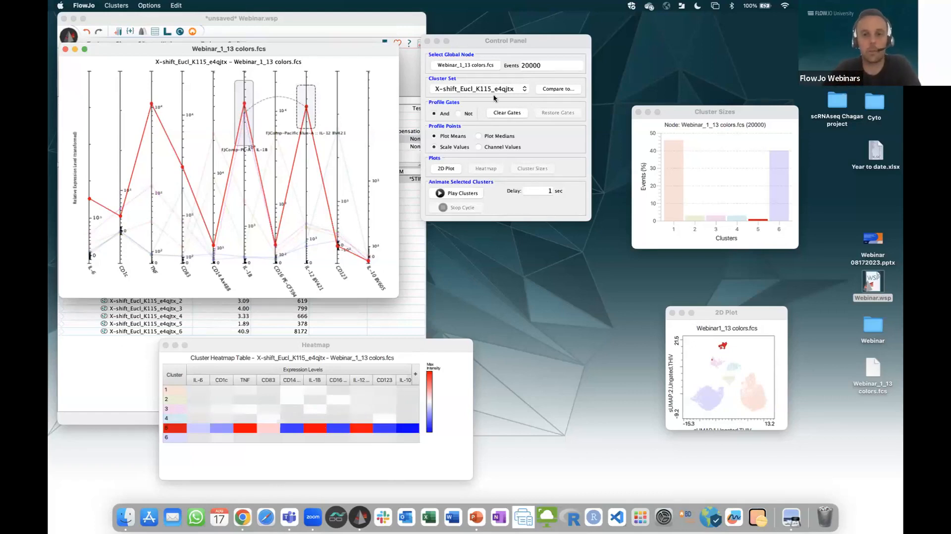
pyautogui.click(507, 113)
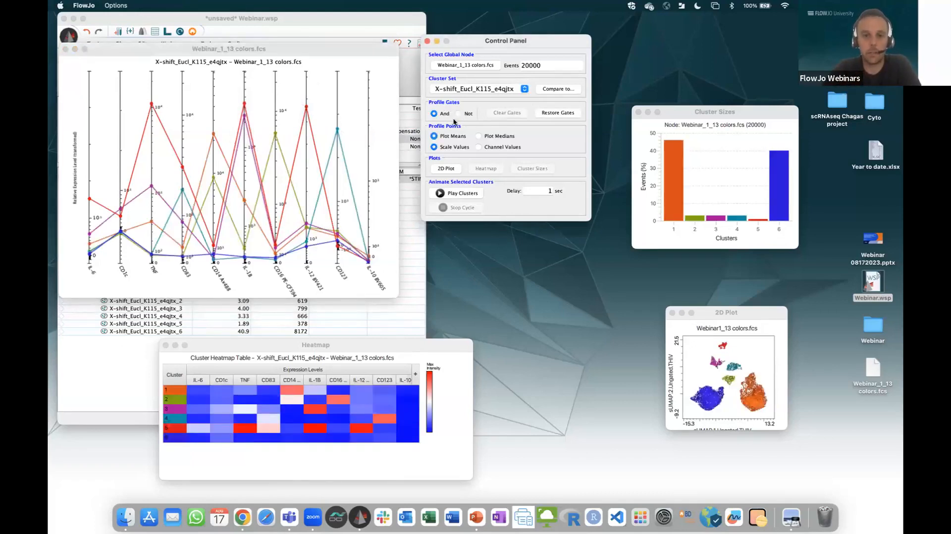
# Step: Switch the cluster set to FlowSOM and highlight its large blue cluster from the 2D plot
pyautogui.click(504, 90)
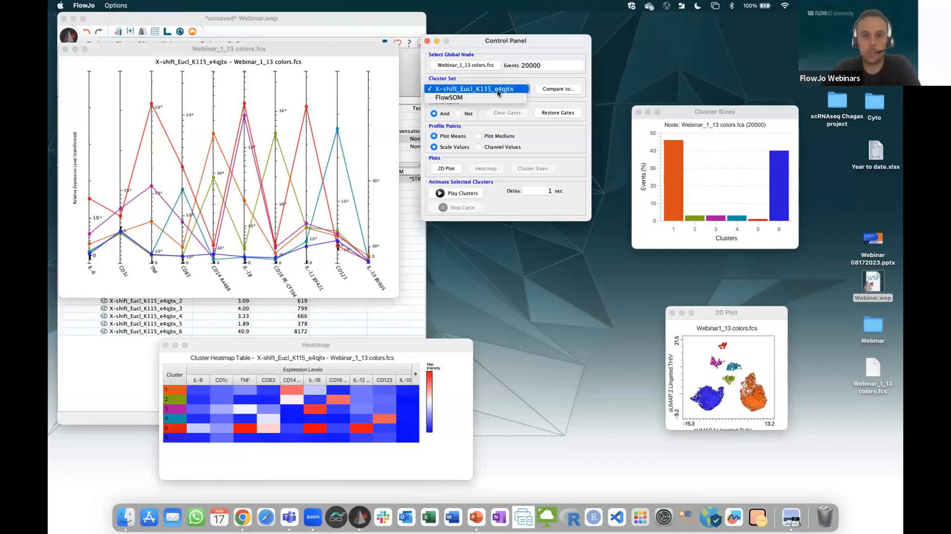
pyautogui.click(471, 94)
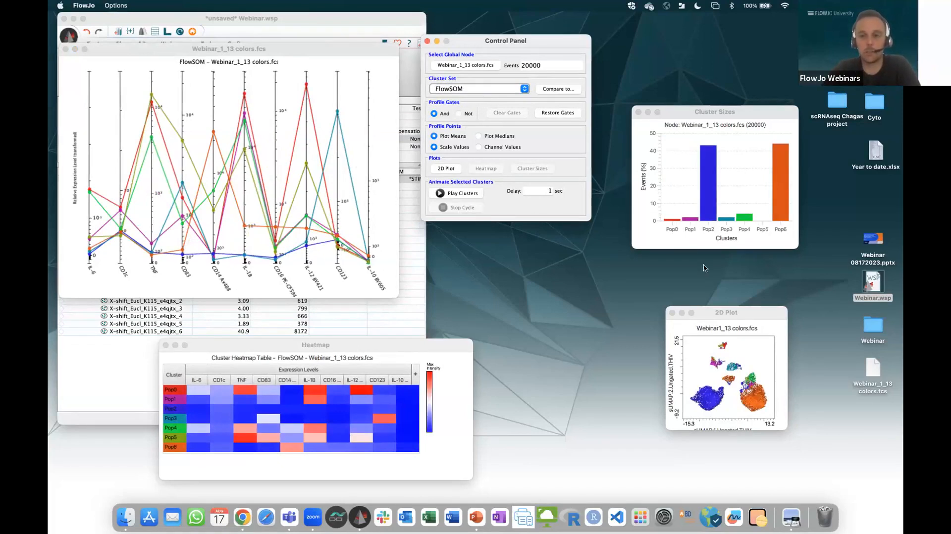
pyautogui.click(716, 400)
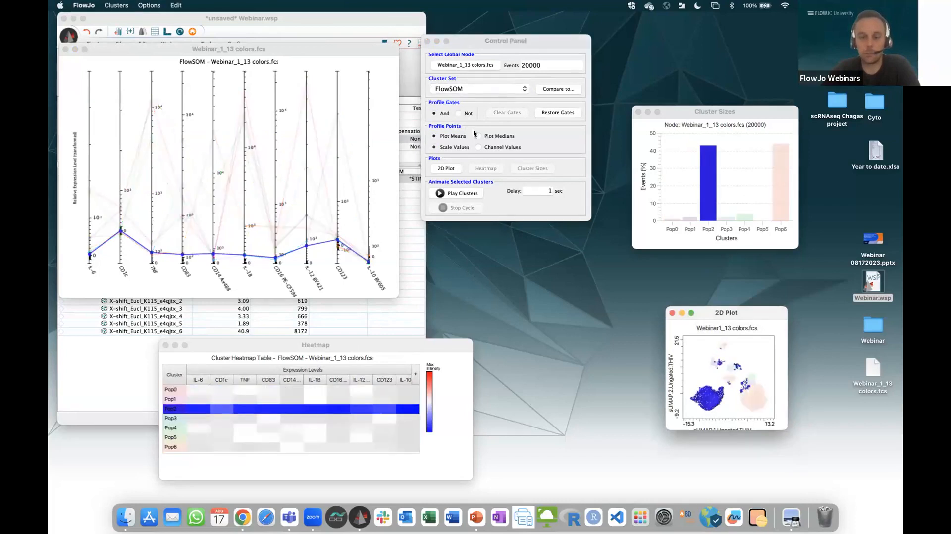
# Step: Return the cluster set to X-shift_Eucl_K115_e4qjtx and highlight cluster 6 from the 2D plot
pyautogui.click(484, 89)
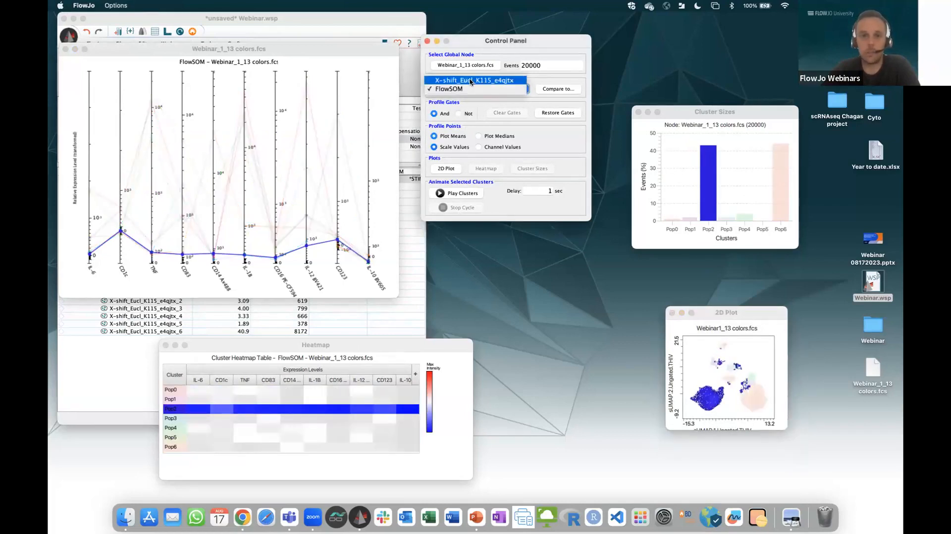
pyautogui.click(471, 81)
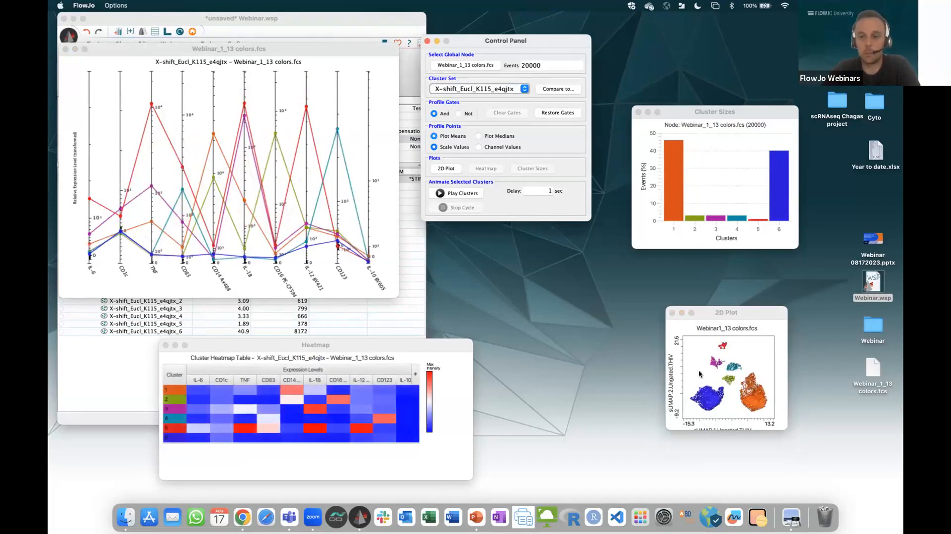
pyautogui.click(708, 393)
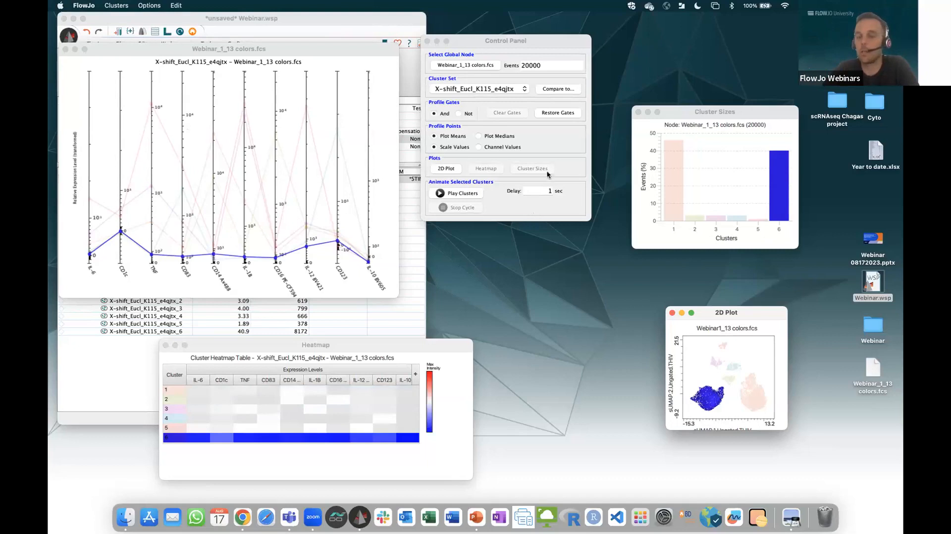
# Step: Select FlowSOM.Pop4 and FlowSOM.Pop5 in the workspace and examine the Boolean gating options for combining them, including Make Or Gate
pyautogui.click(121, 350)
pyautogui.click(142, 309)
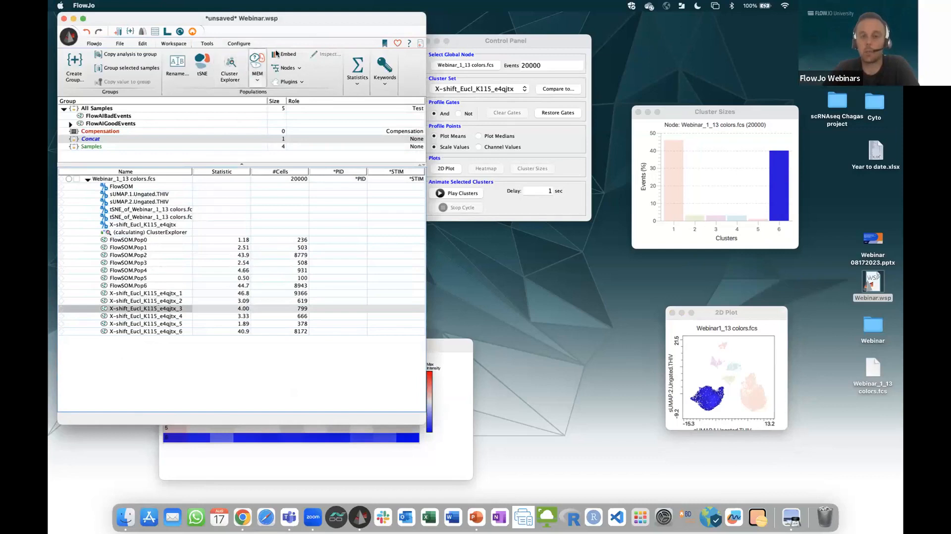
pyautogui.click(460, 435)
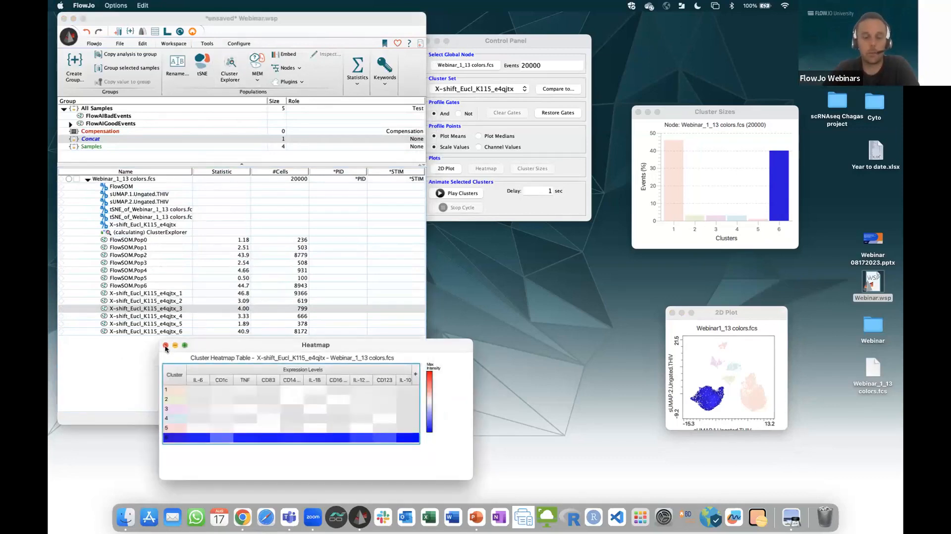
pyautogui.click(147, 268)
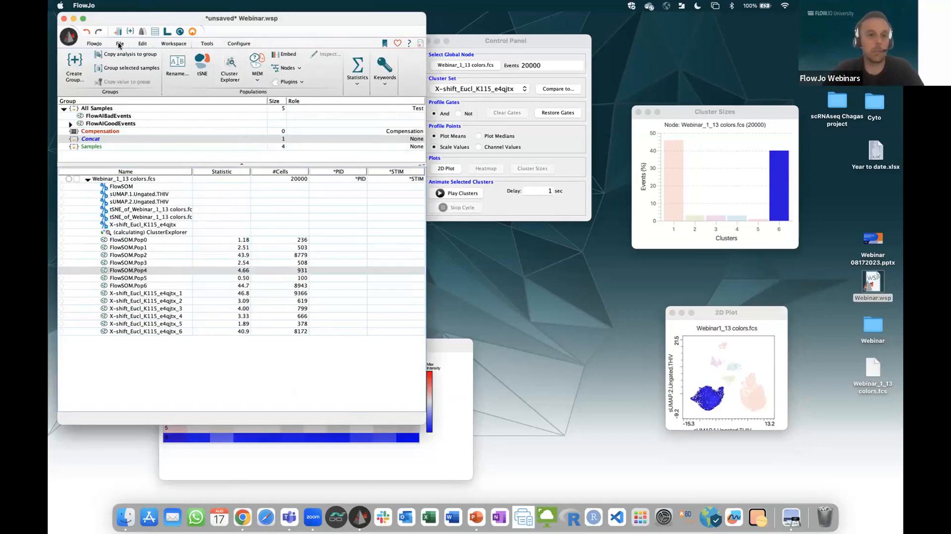
pyautogui.click(95, 45)
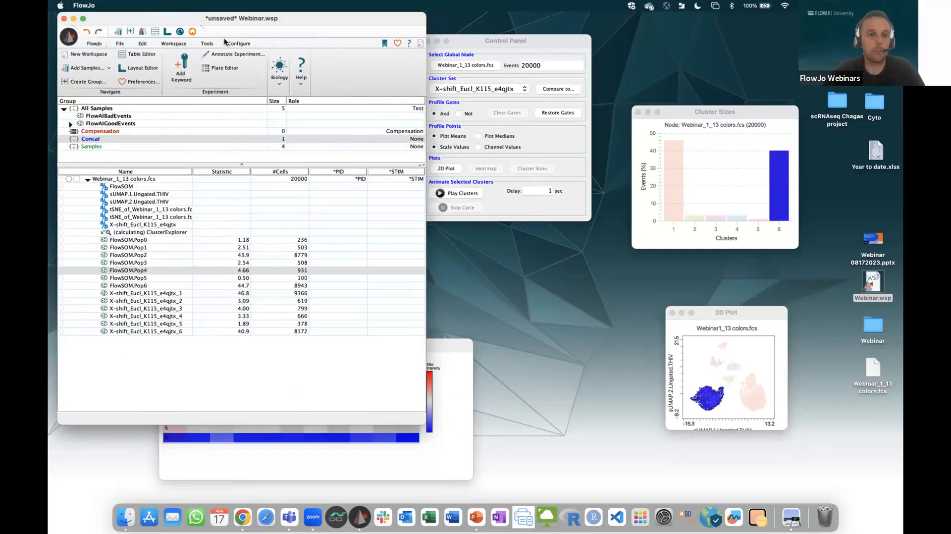
pyautogui.click(207, 44)
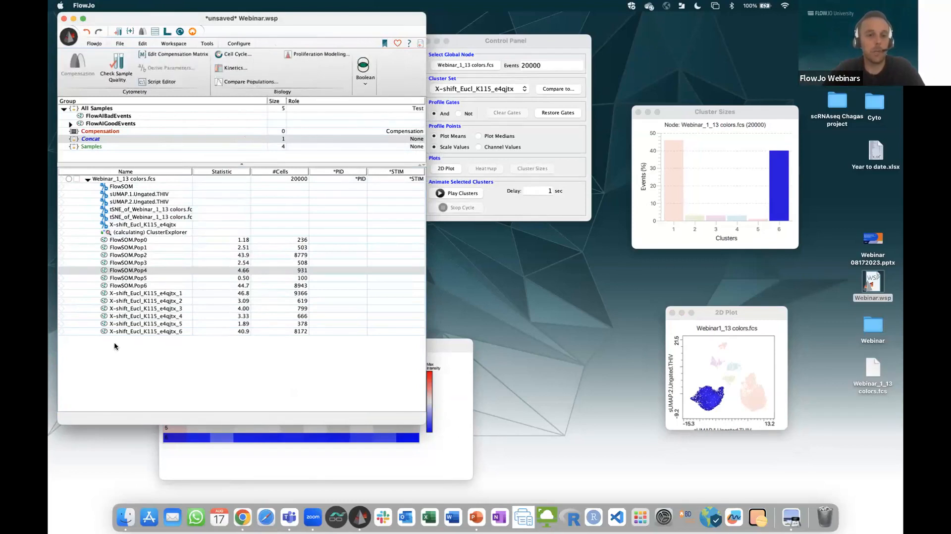
pyautogui.keyDown('shift'); pyautogui.click(148, 279); pyautogui.keyUp('shift')
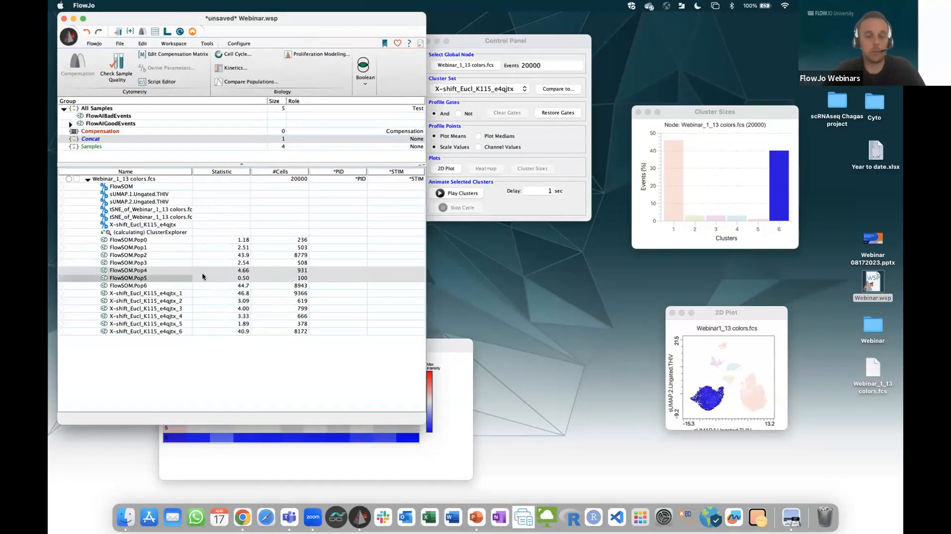
pyautogui.click(365, 82)
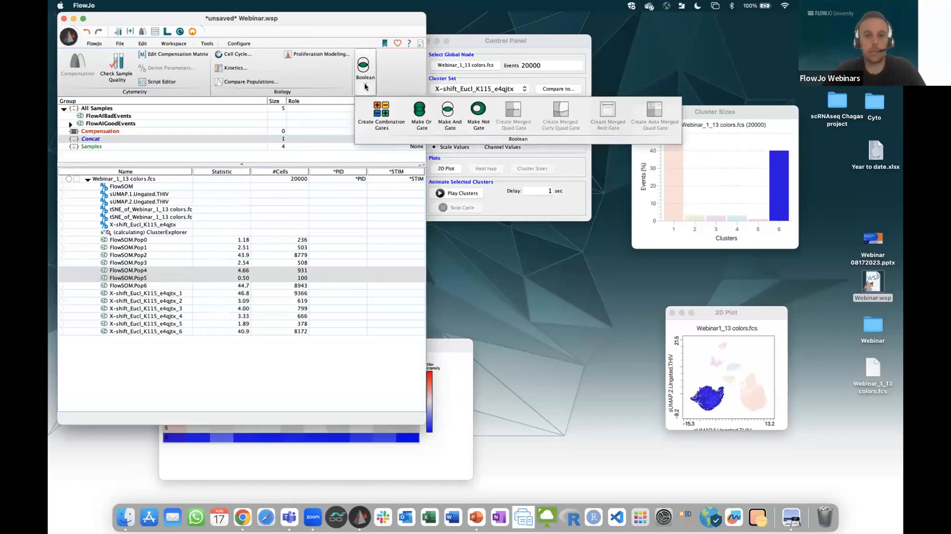
pyautogui.click(416, 119)
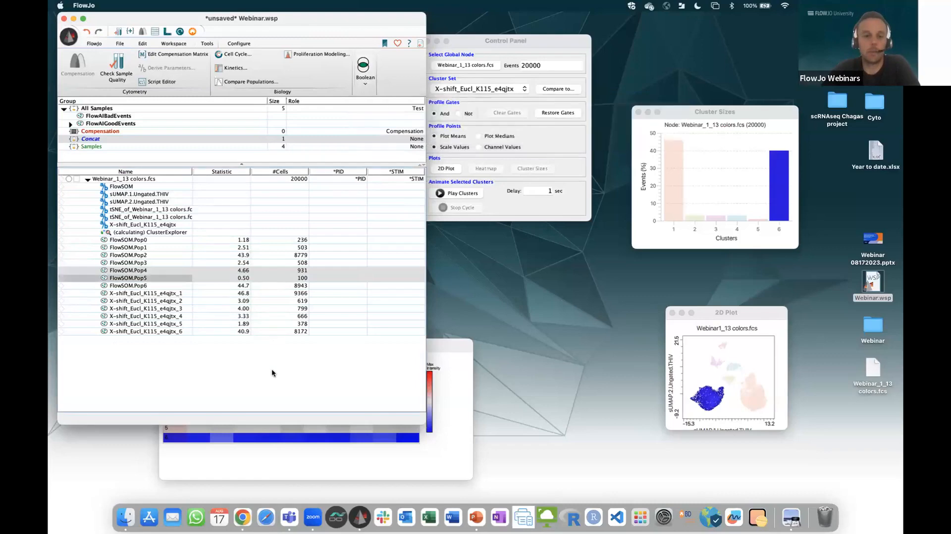
# Step: Bring the Cluster Explorer's Control Panel forward and close the Cluster Explorer with all its windows
pyautogui.hotkey('ctrl', 'Up')
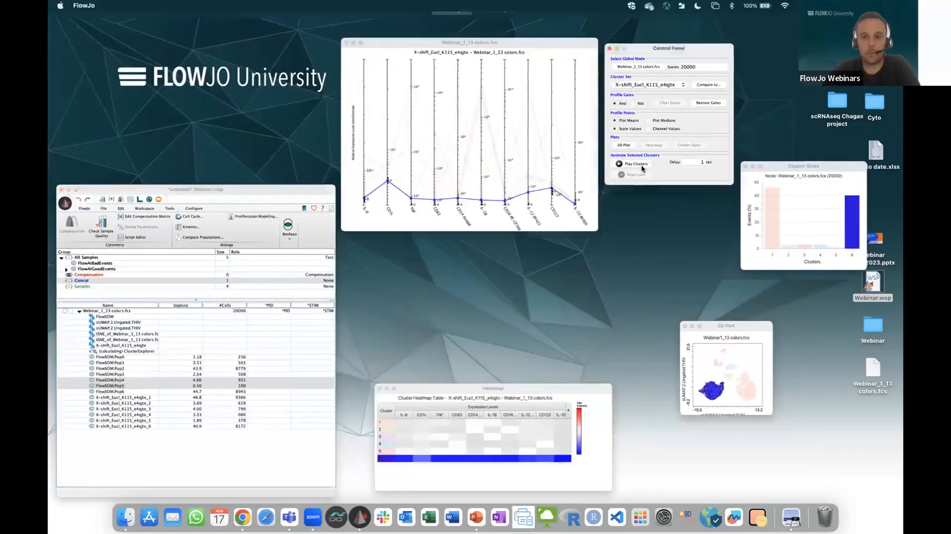
pyautogui.click(642, 172)
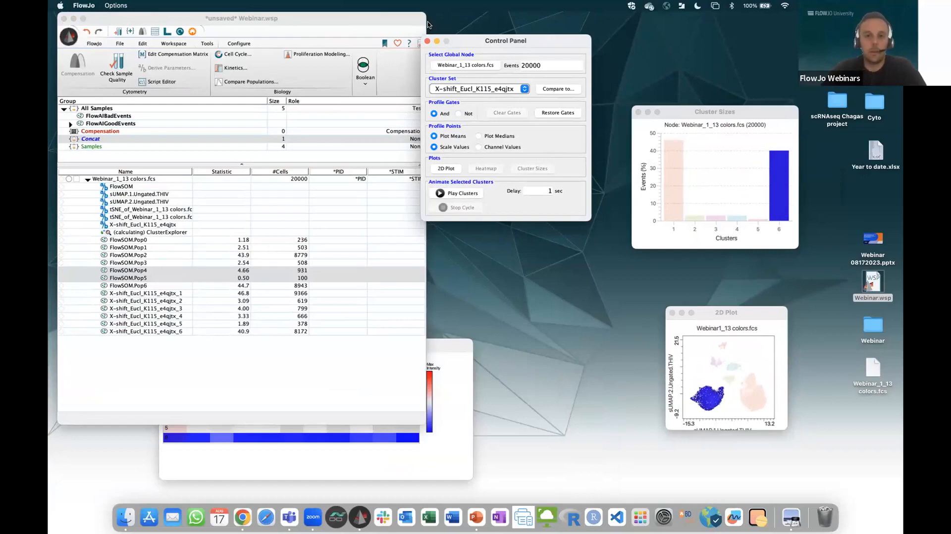
pyautogui.click(427, 40)
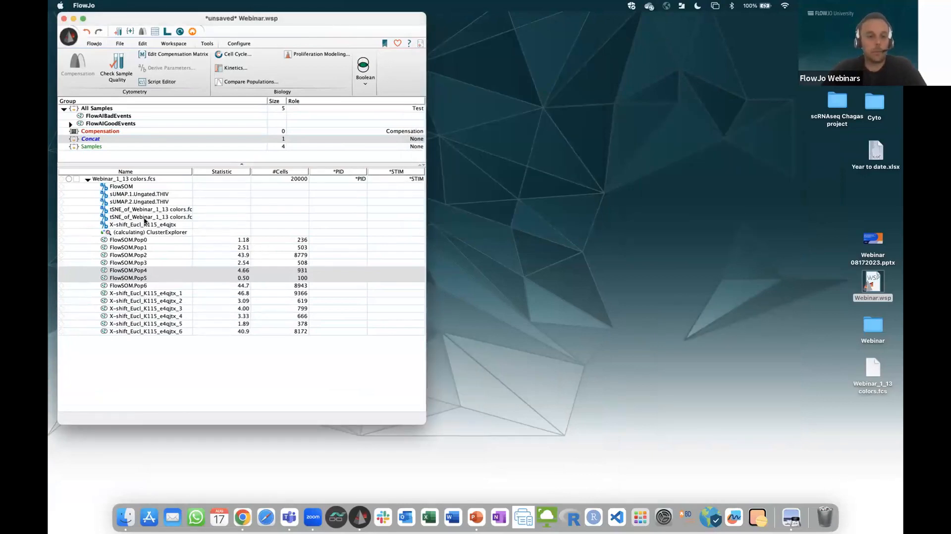
# Step: Open the graph window of the concatenated Webinar_1_13 colors.fcs sample and plot *STIM on the horizontal axis
pyautogui.click(127, 178)
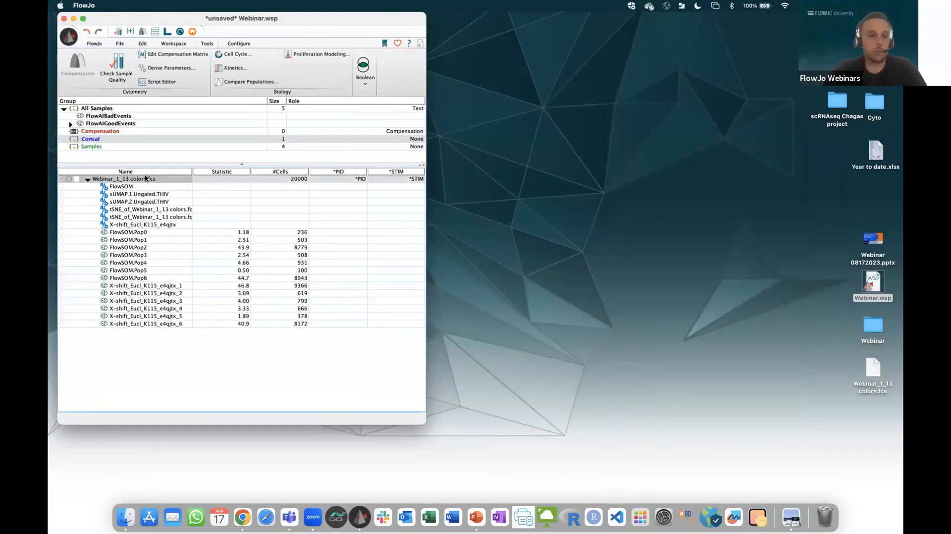
pyautogui.doubleClick(145, 181)
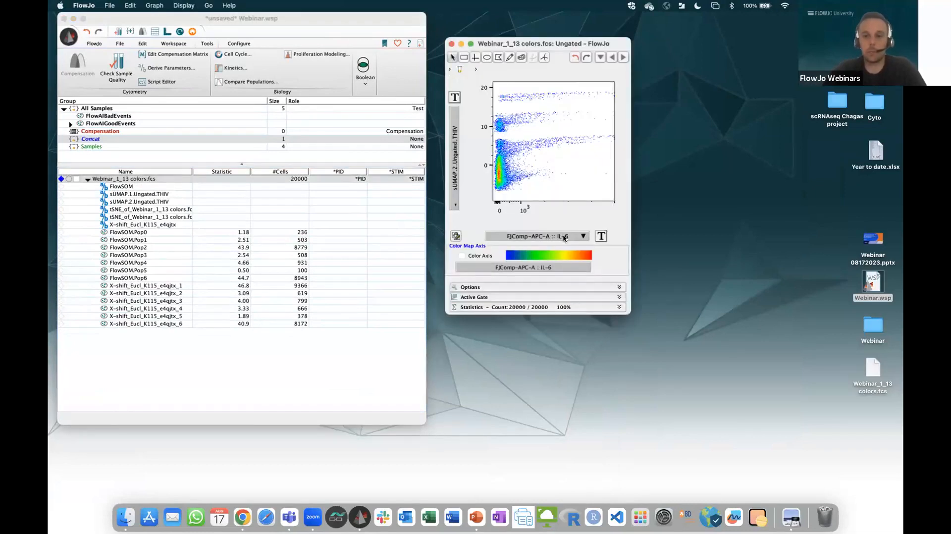
pyautogui.click(565, 236)
pyautogui.scroll(-3, 623, 392)
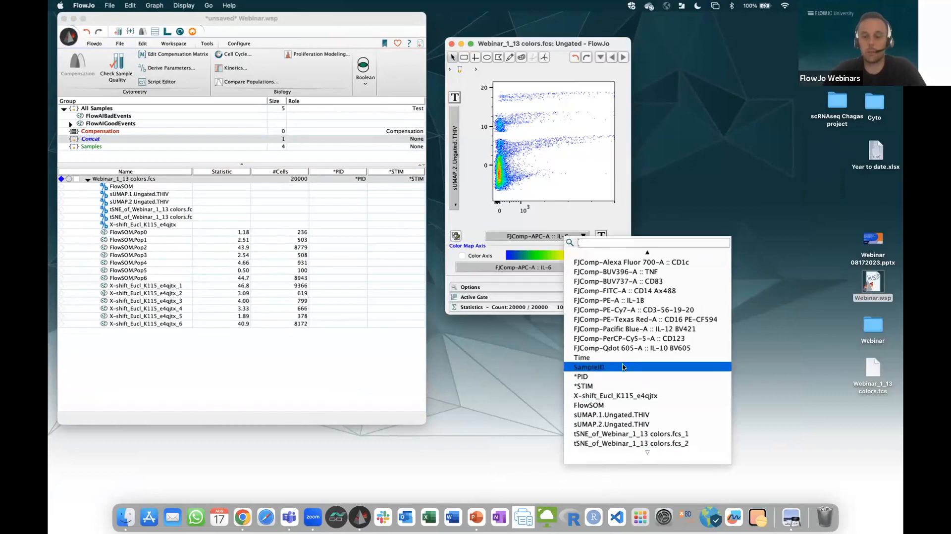
pyautogui.click(601, 389)
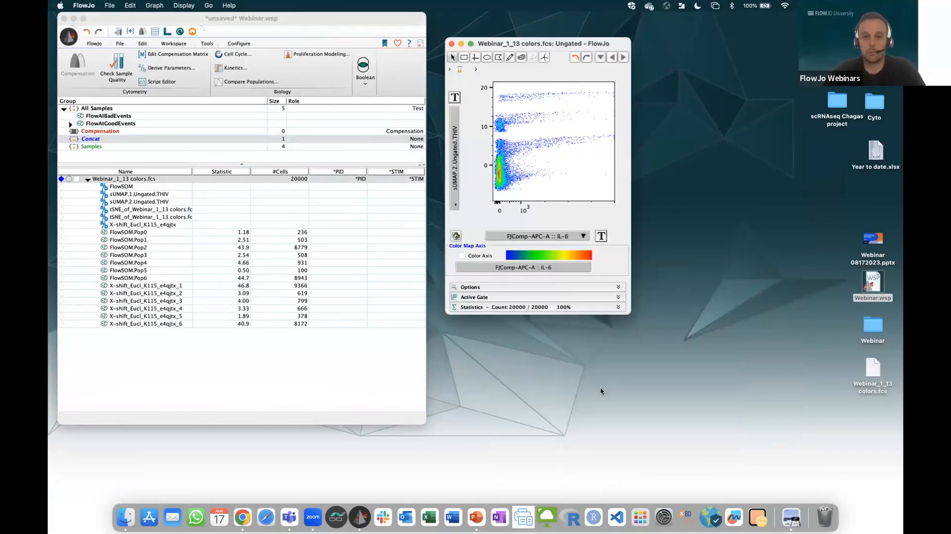
# Step: Display the *STIM parameter as a histogram and create gates on its peaks
pyautogui.click(452, 159)
pyautogui.scroll(-3, 488, 302)
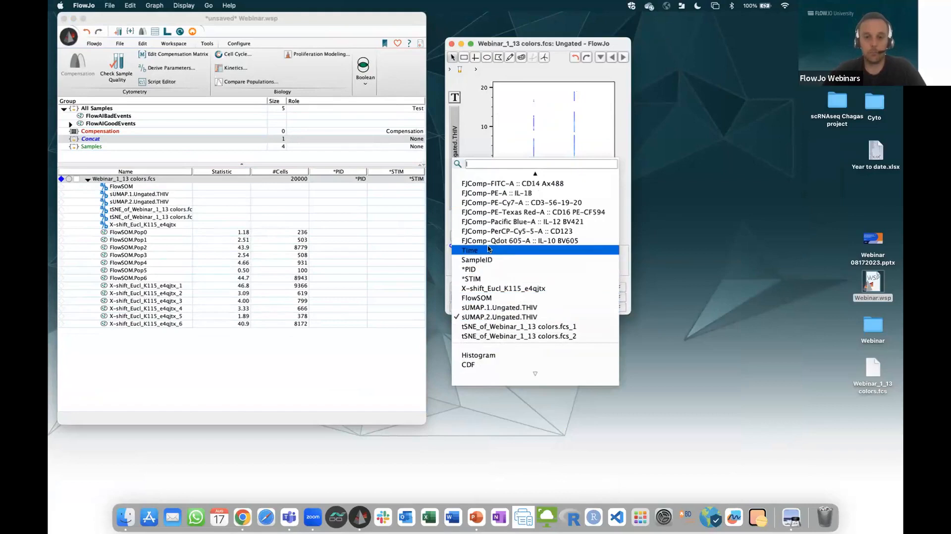
pyautogui.click(487, 355)
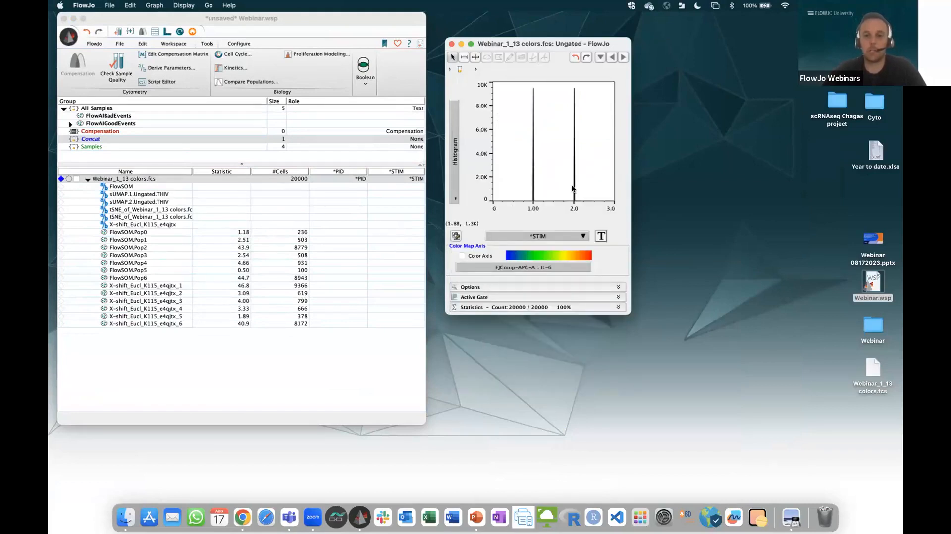
pyautogui.rightClick(543, 124)
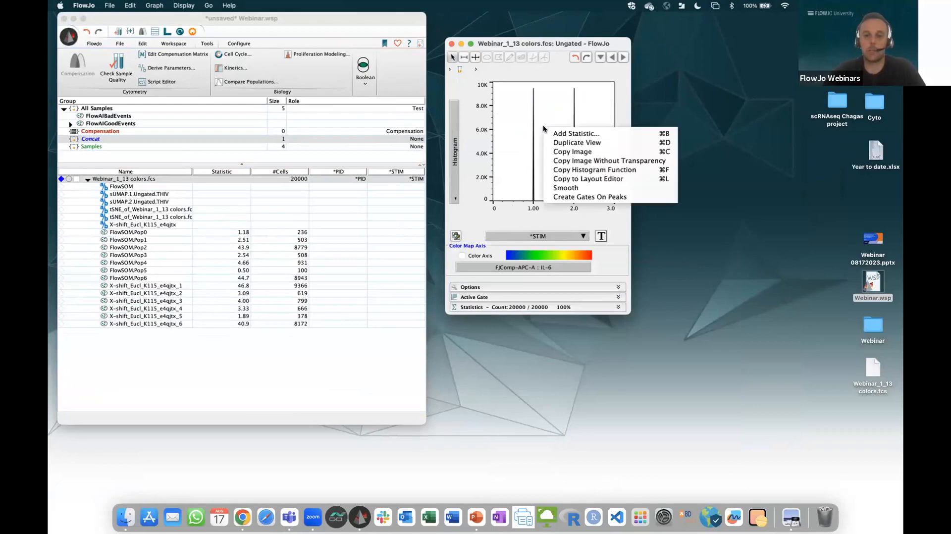
pyautogui.click(584, 198)
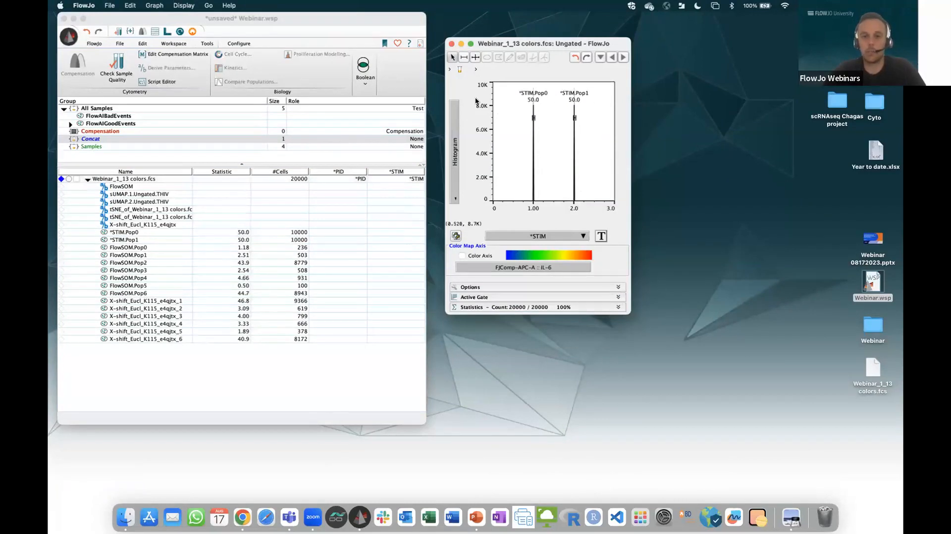
# Step: Rename the *STIM.Pop0 population in the workspace as No Stim
pyautogui.click(141, 233)
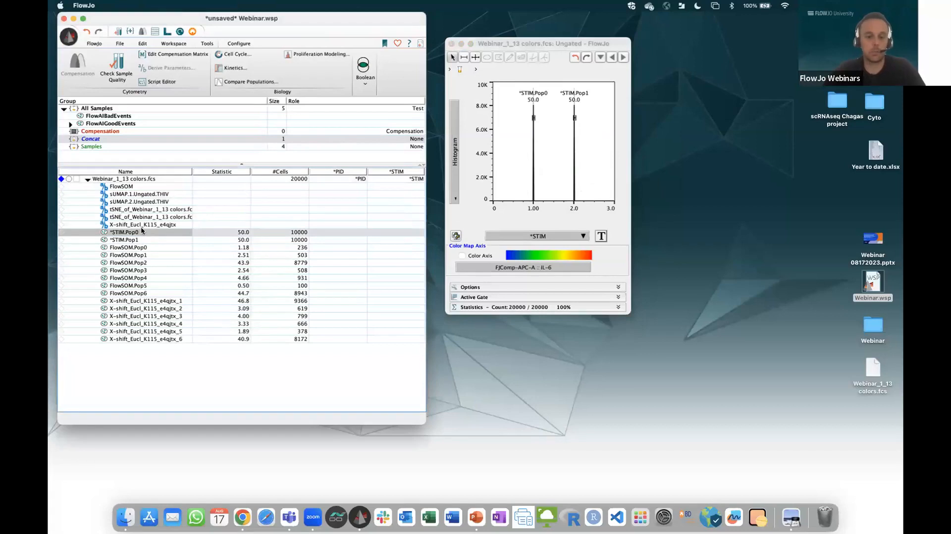
pyautogui.rightClick(137, 234)
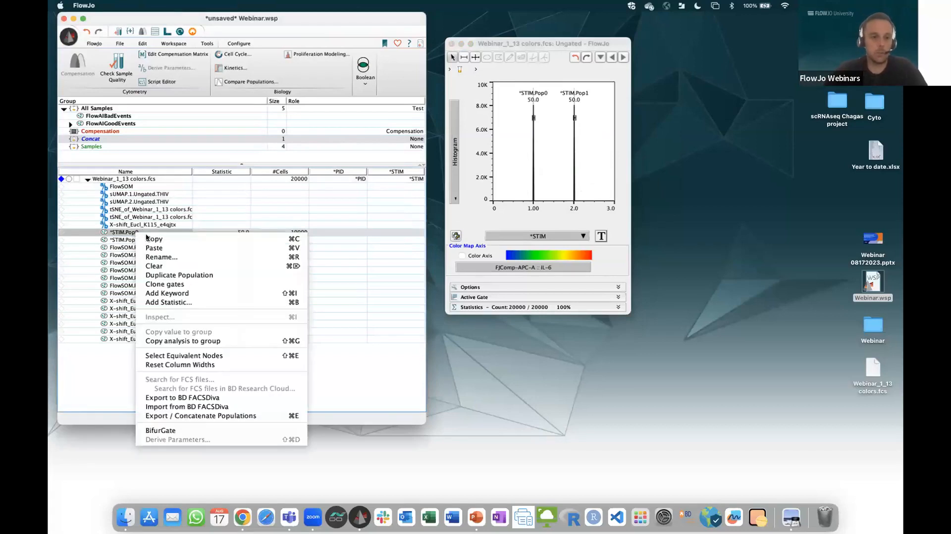
pyautogui.click(164, 259)
pyautogui.write('No')
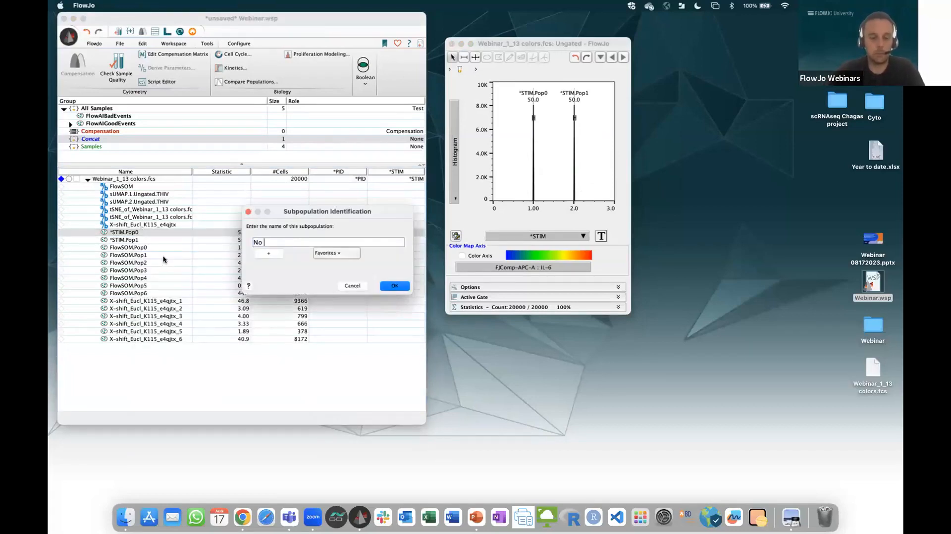
pyautogui.write(' Stim')
pyautogui.press('Return')
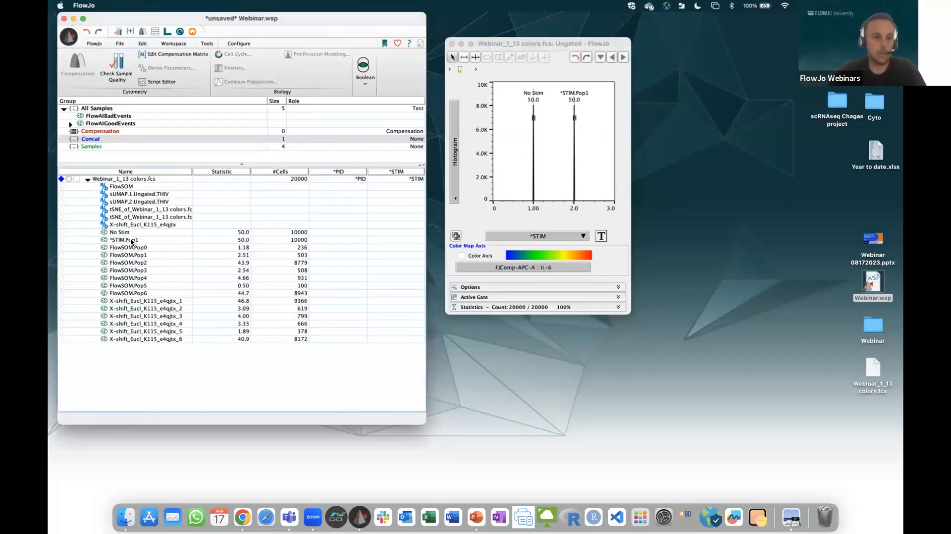
# Step: Rename the *STIM.Pop1 population as TLR Stim and close the sample's graph window
pyautogui.click(131, 241)
pyautogui.rightClick(131, 241)
pyautogui.click(159, 265)
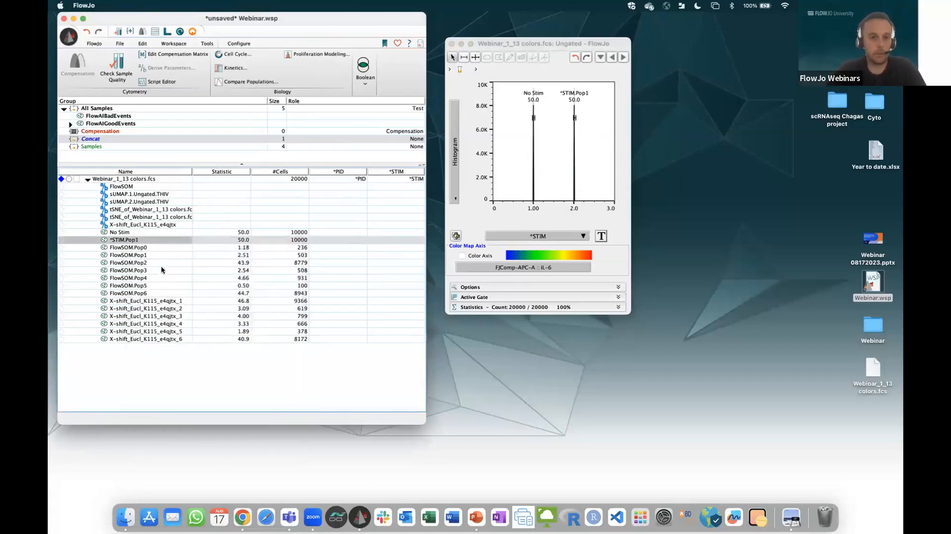
pyautogui.write('TLR Stim')
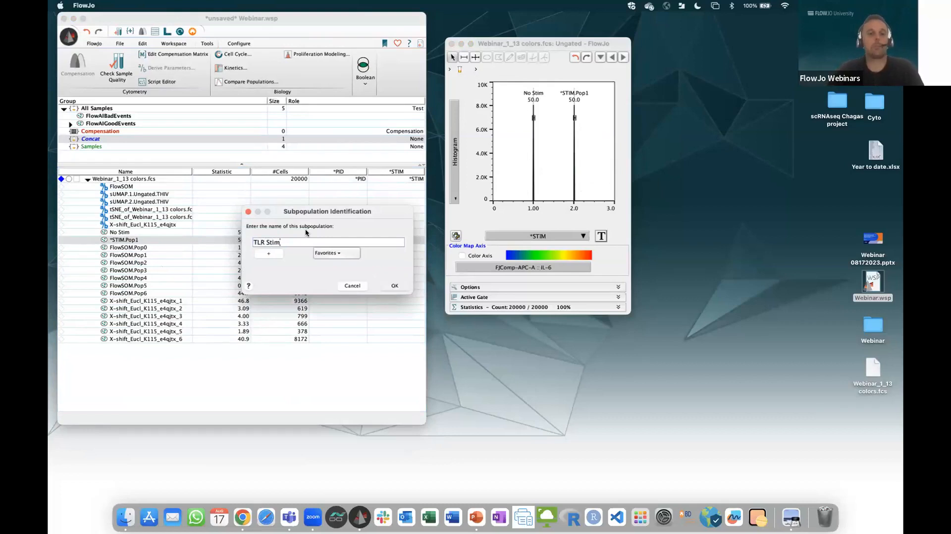
pyautogui.press('Return')
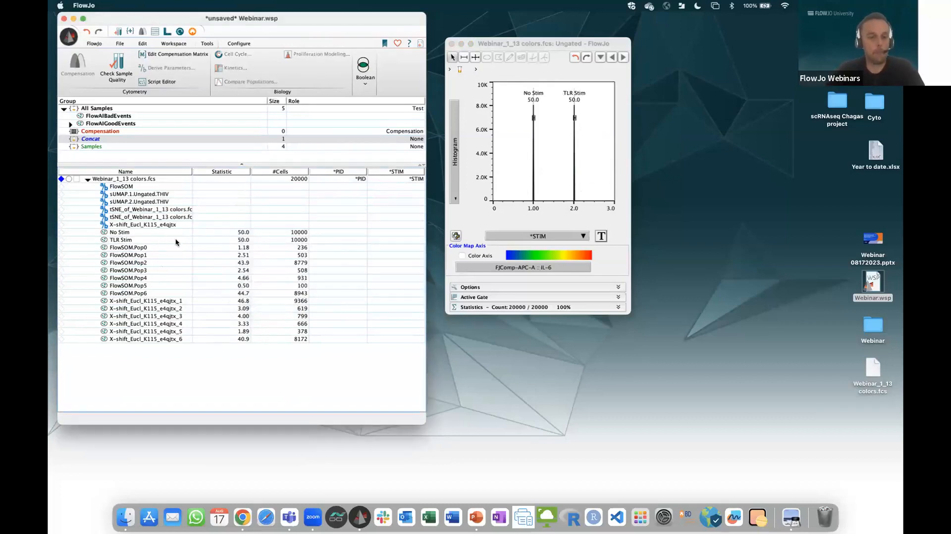
pyautogui.click(452, 43)
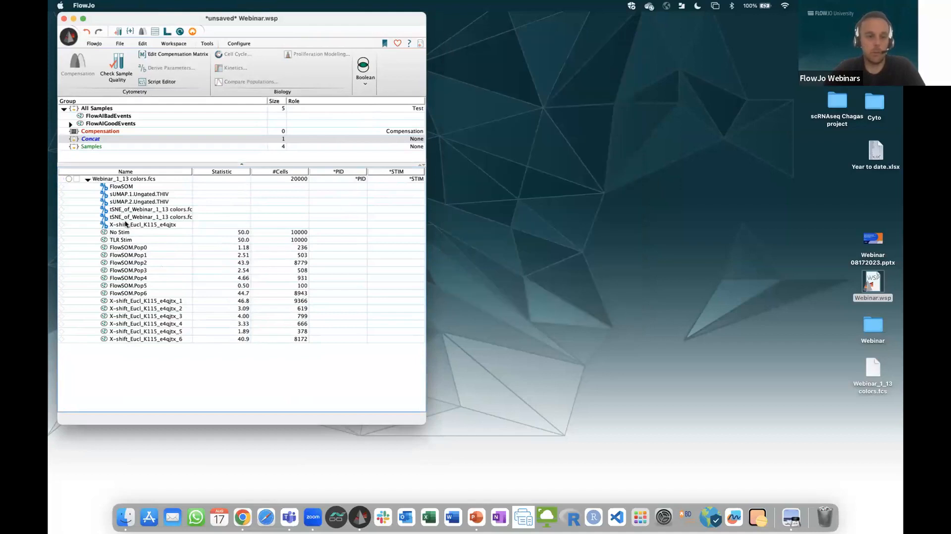
# Step: Launch Cluster Explorer on the concatenated sample, keeping only the X-shift cluster column and the two sUMAP map parameters selected
pyautogui.click(147, 179)
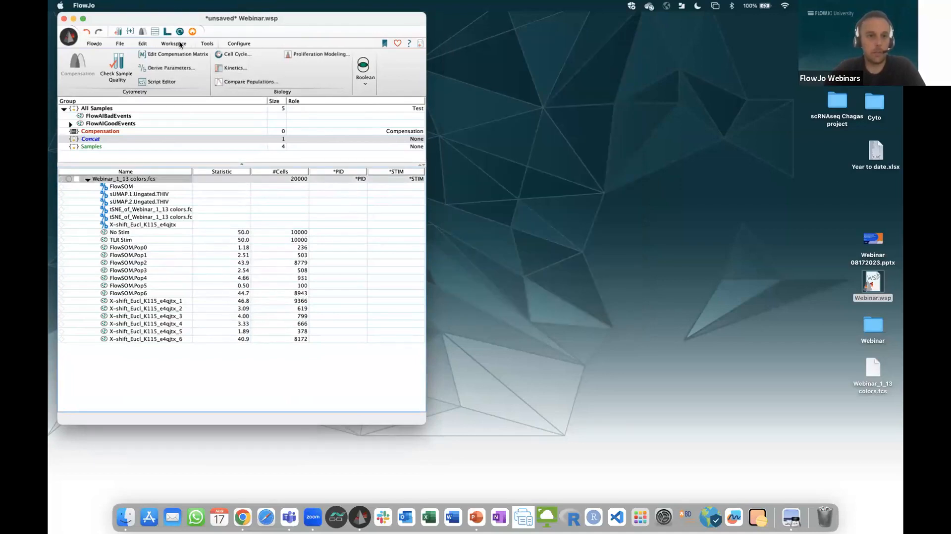
pyautogui.click(173, 43)
pyautogui.click(230, 62)
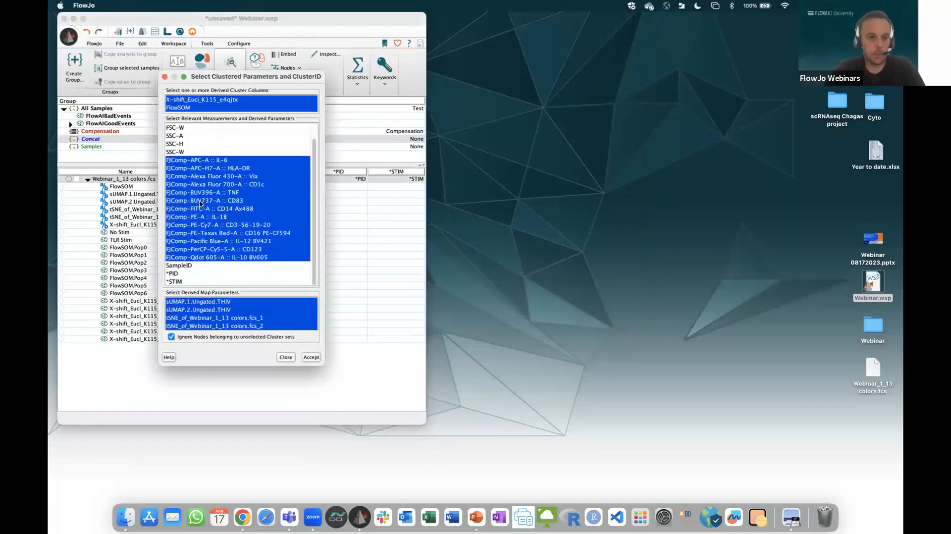
pyautogui.keyDown('super'); pyautogui.click(198, 109); pyautogui.keyUp('super')
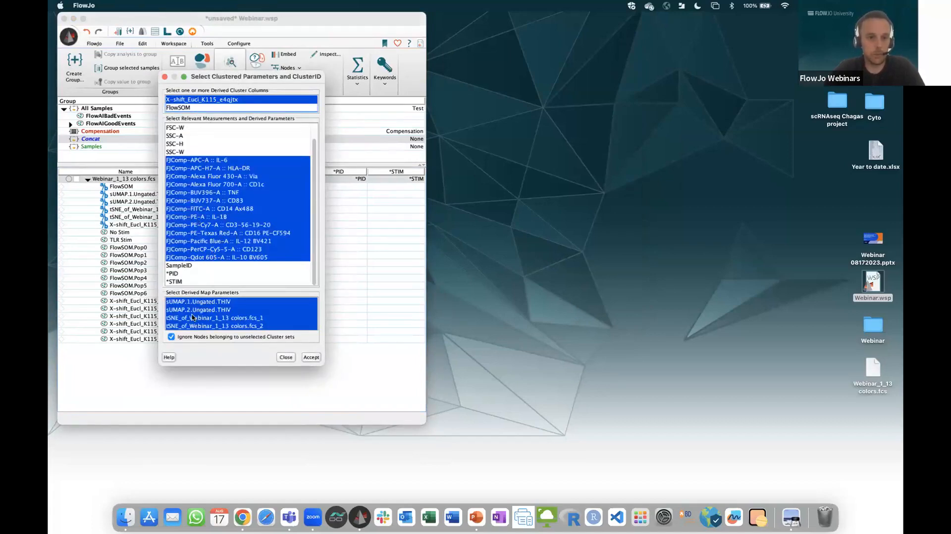
pyautogui.keyDown('super'); pyautogui.click(190, 319); pyautogui.keyUp('super')
pyautogui.keyDown('super'); pyautogui.click(187, 327); pyautogui.keyUp('super')
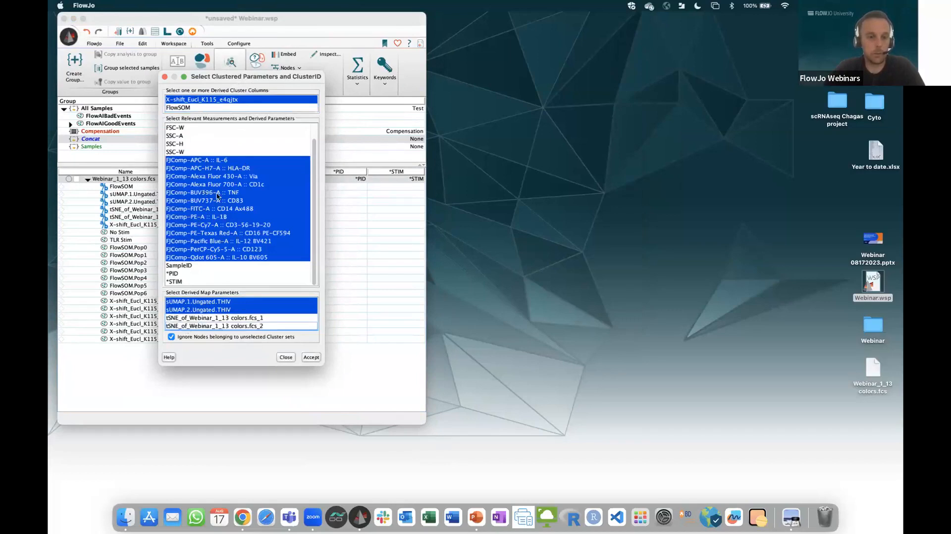
# Step: Exclude HLA-DR, Via and CD3-56-19-20 from the relevant measurements and accept the Cluster Explorer parameter selection
pyautogui.keyDown('super'); pyautogui.click(238, 168); pyautogui.keyUp('super')
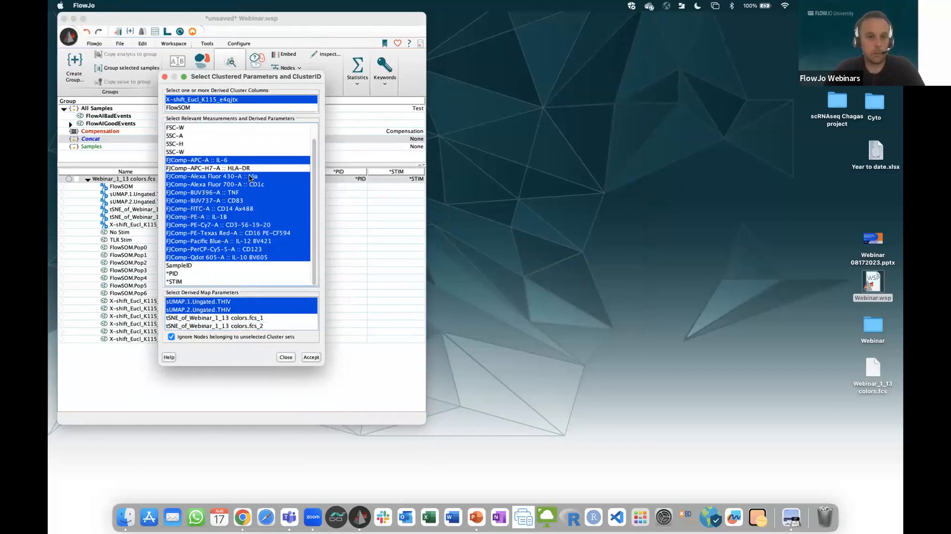
pyautogui.keyDown('super'); pyautogui.click(250, 177); pyautogui.keyUp('super')
pyautogui.keyDown('super'); pyautogui.click(247, 225); pyautogui.keyUp('super')
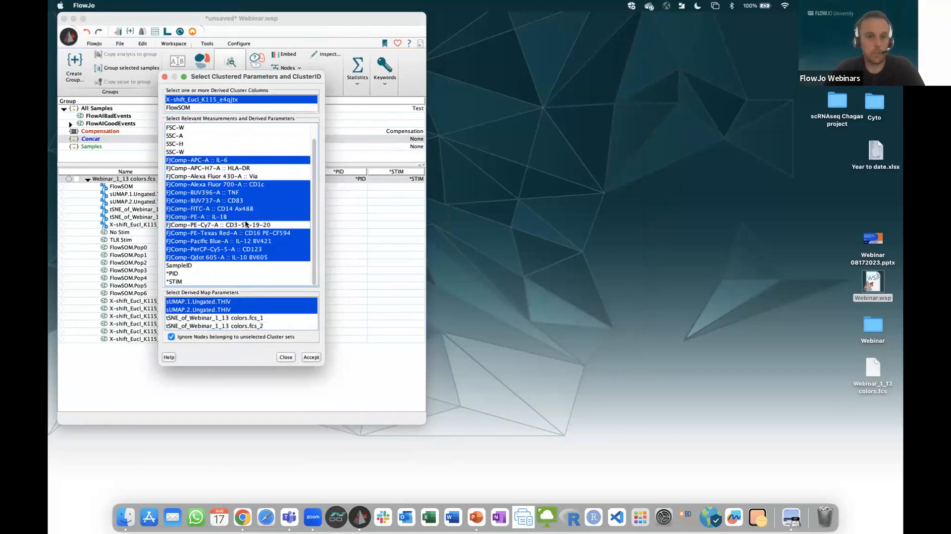
pyautogui.click(312, 357)
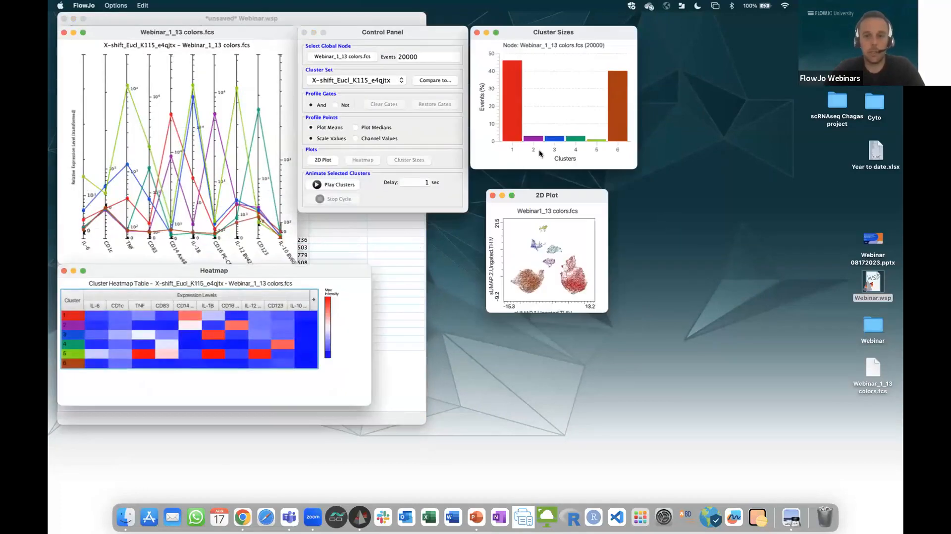
# Step: Spread out the 2D Plot, Cluster Sizes, Heatmap and Control Panel windows and enlarge the expression profile window
pyautogui.moveTo(564, 195); pyautogui.dragTo(655, 289)
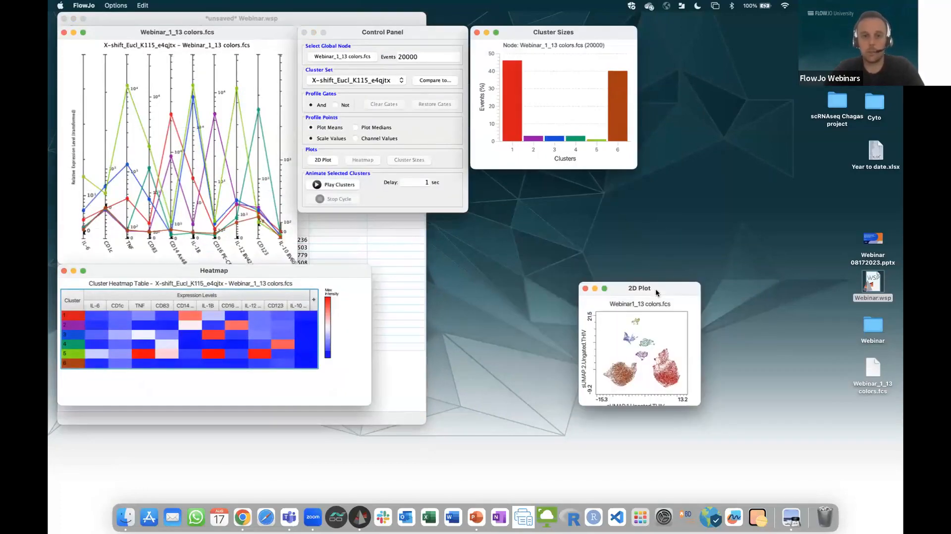
pyautogui.moveTo(584, 31); pyautogui.dragTo(768, 88)
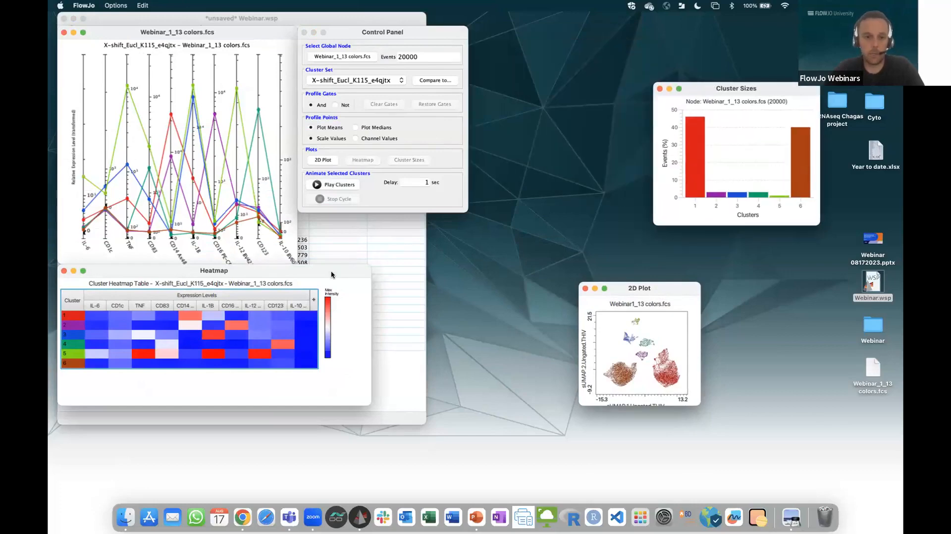
pyautogui.moveTo(329, 272); pyautogui.dragTo(401, 349)
pyautogui.moveTo(388, 31); pyautogui.dragTo(493, 48)
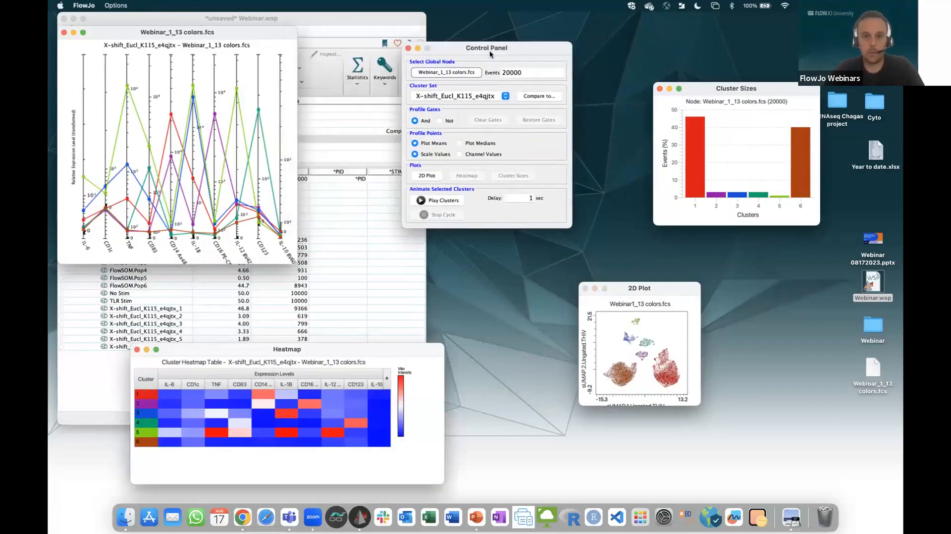
pyautogui.moveTo(295, 263); pyautogui.dragTo(381, 287)
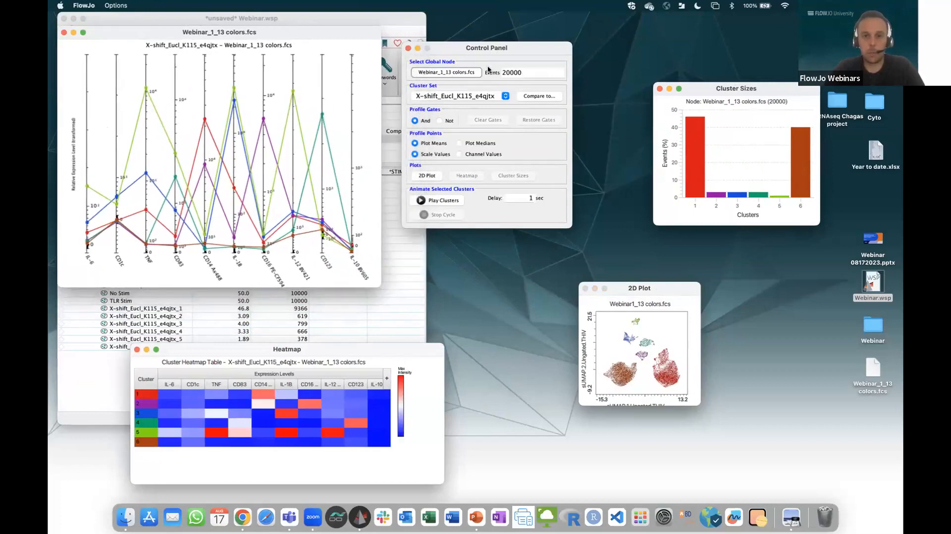
# Step: Alternate the global node between No Stim and TLR Stim to compare the X-shift profiles, heatmap and 2D plot
pyautogui.click(441, 74)
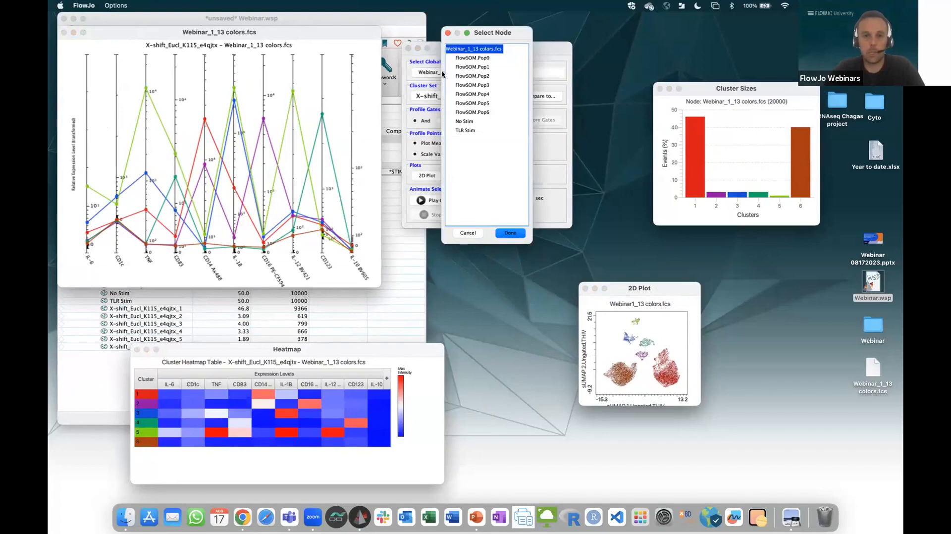
pyautogui.click(470, 124)
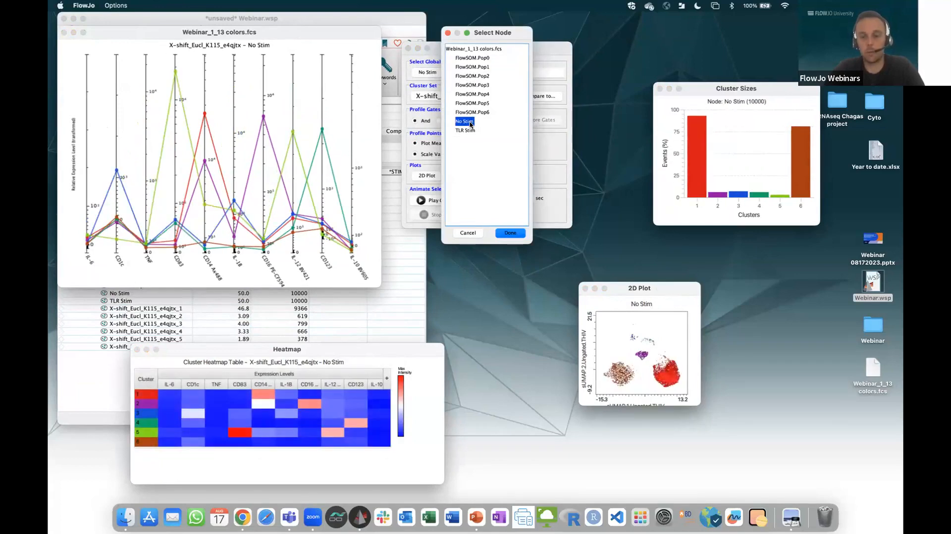
pyautogui.click(472, 132)
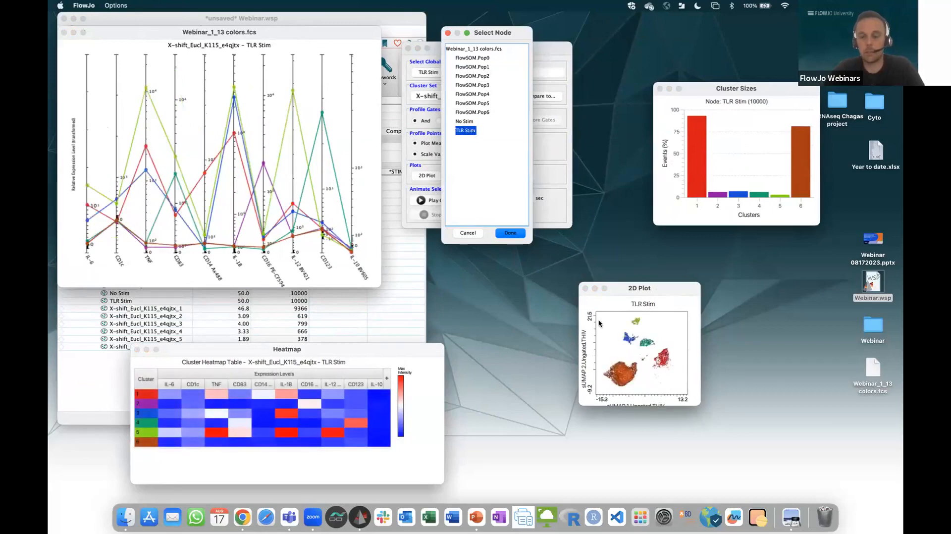
pyautogui.click(466, 123)
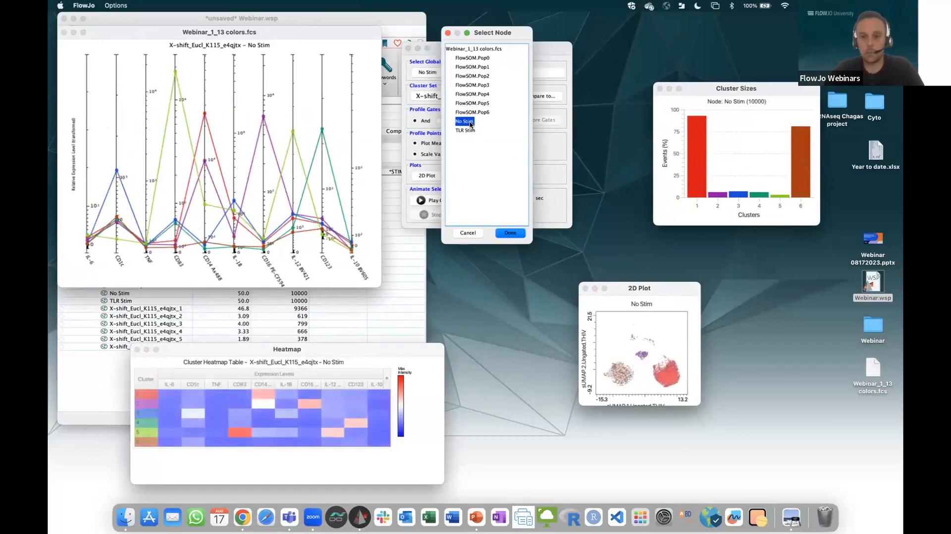
pyautogui.click(465, 130)
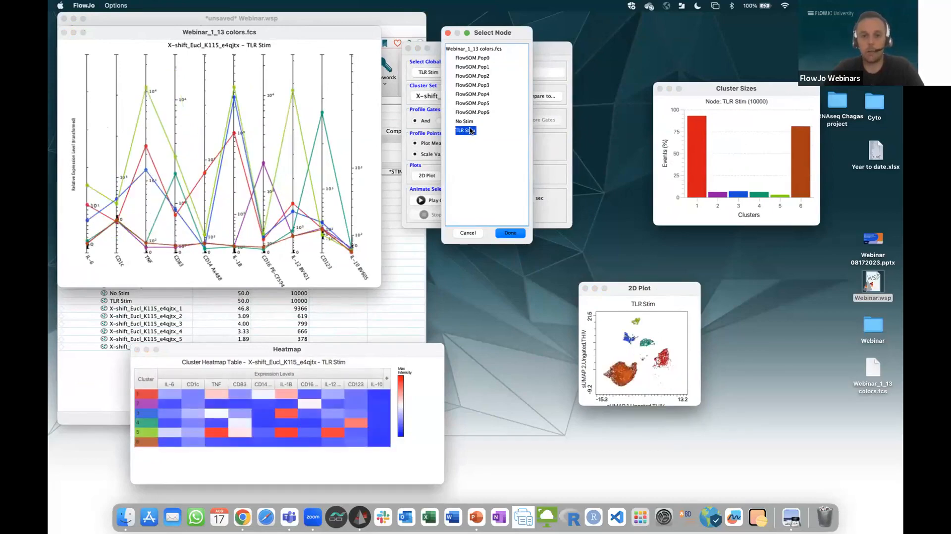
pyautogui.click(466, 121)
pyautogui.click(466, 130)
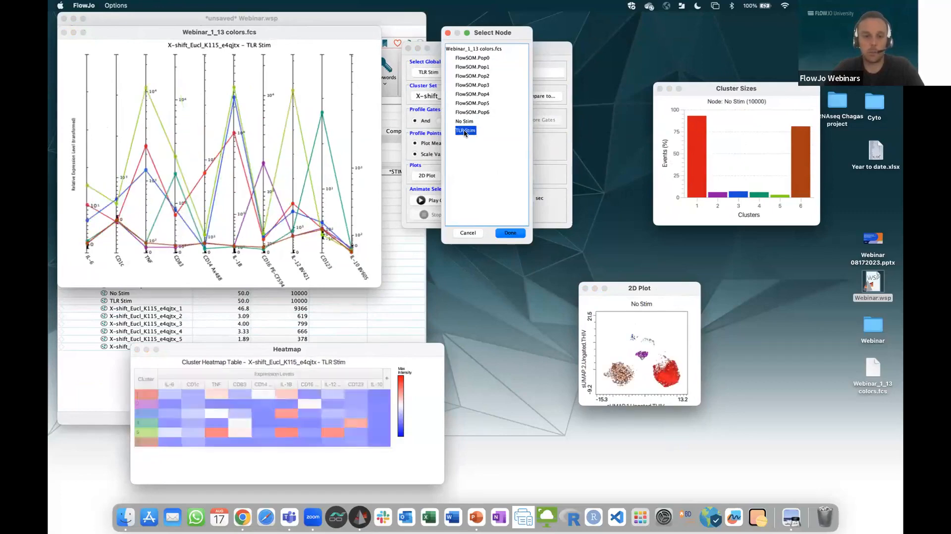
pyautogui.click(470, 123)
pyautogui.click(466, 131)
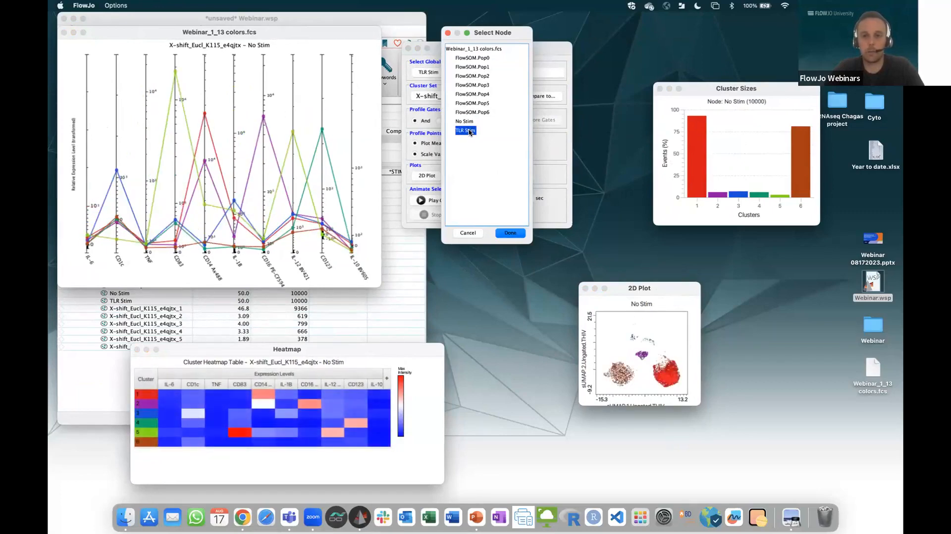
pyautogui.click(471, 122)
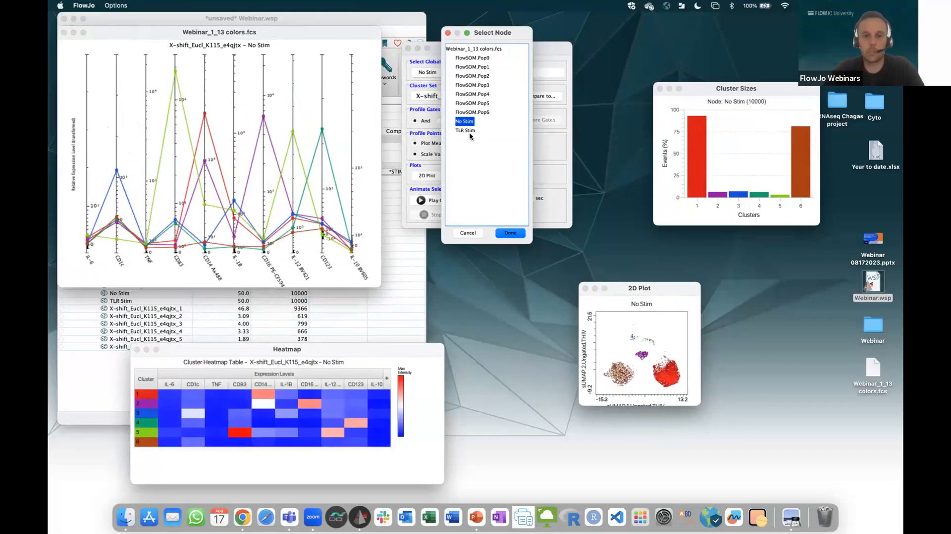
# Step: Switch the global node to TLR Stim, back to No Stim and to TLR Stim again to compare their cluster profiles
pyautogui.click(468, 131)
pyautogui.click(465, 122)
pyautogui.click(469, 131)
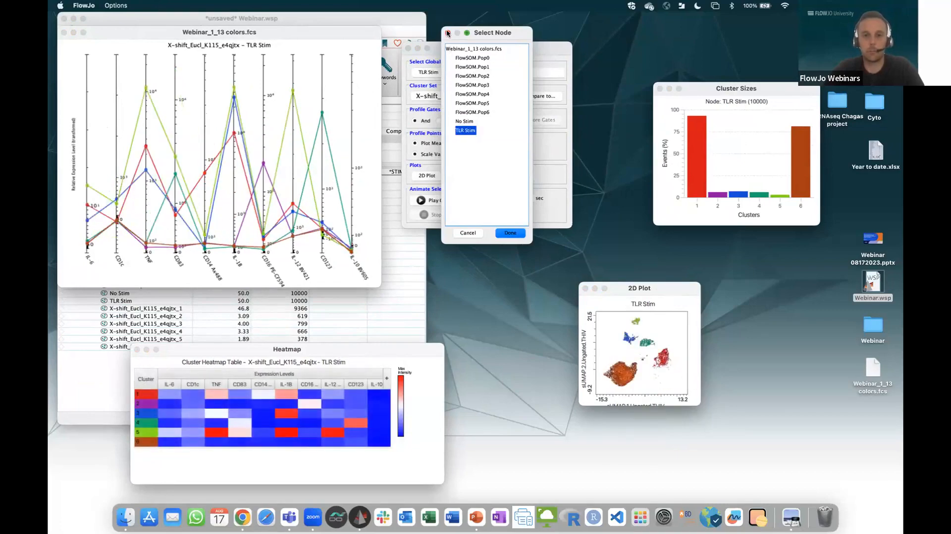
# Step: Set the global node to the full Webinar_1_13 colors.fcs sample, close Cluster Explorer and return to the workspace
pyautogui.doubleClick(452, 49)
pyautogui.click(408, 48)
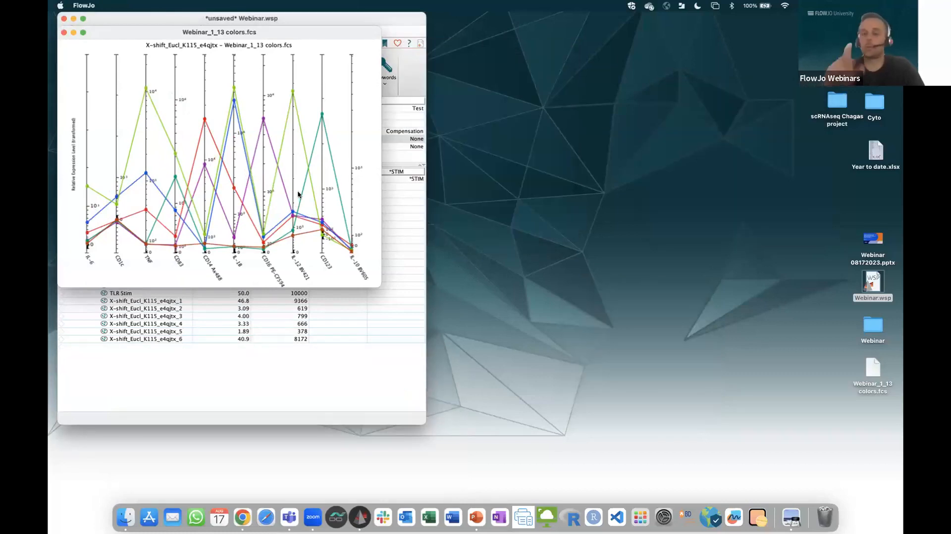
pyautogui.click(392, 21)
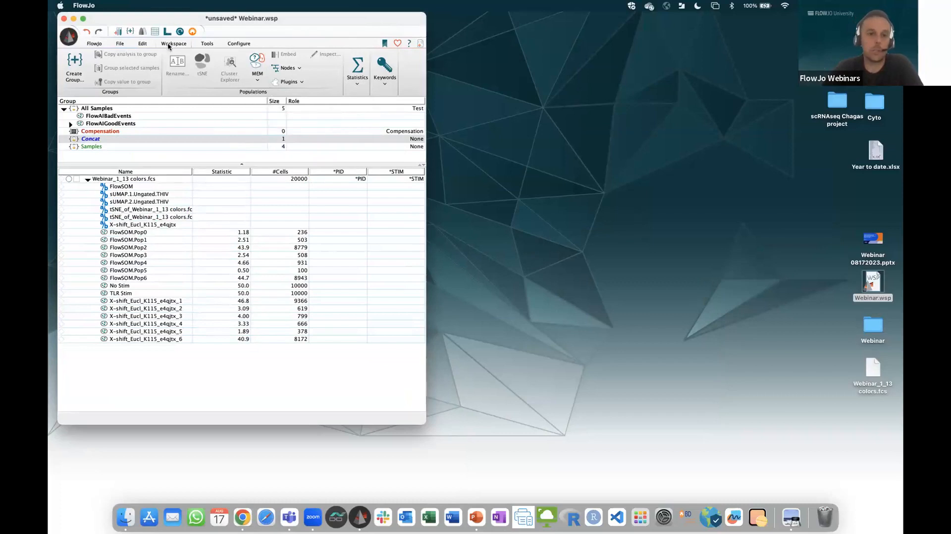
# Step: Launch the TRex plugin on the concatenated Webinar_1_13 colors.fcs sample
pyautogui.click(296, 83)
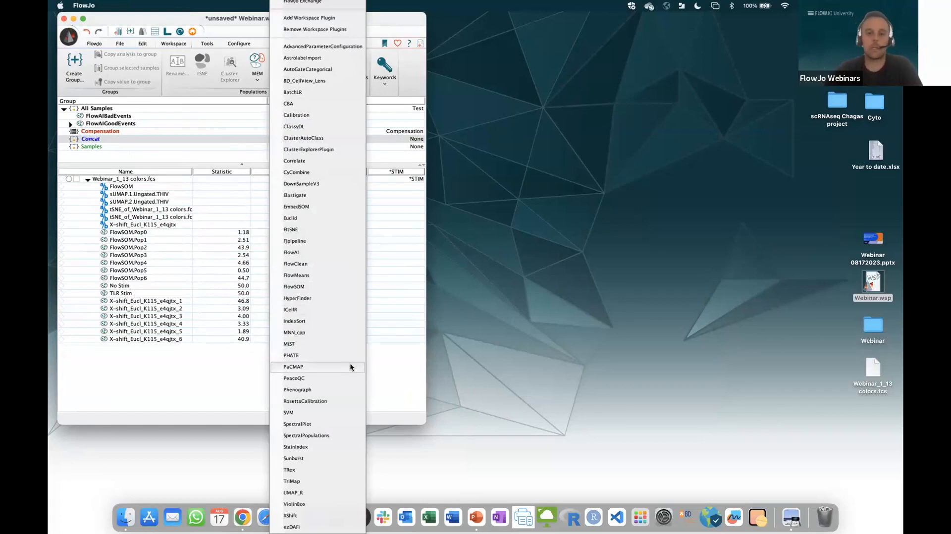
pyautogui.click(408, 366)
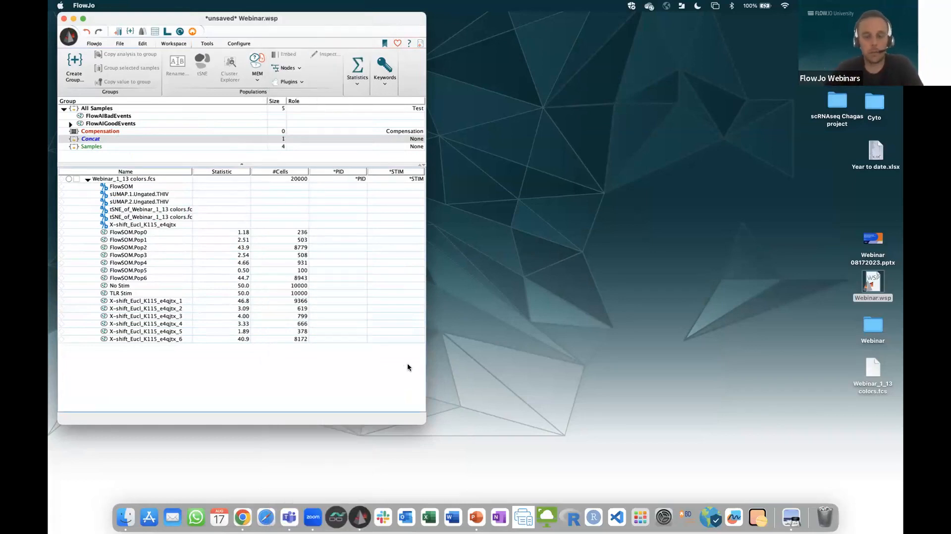
pyautogui.click(124, 185)
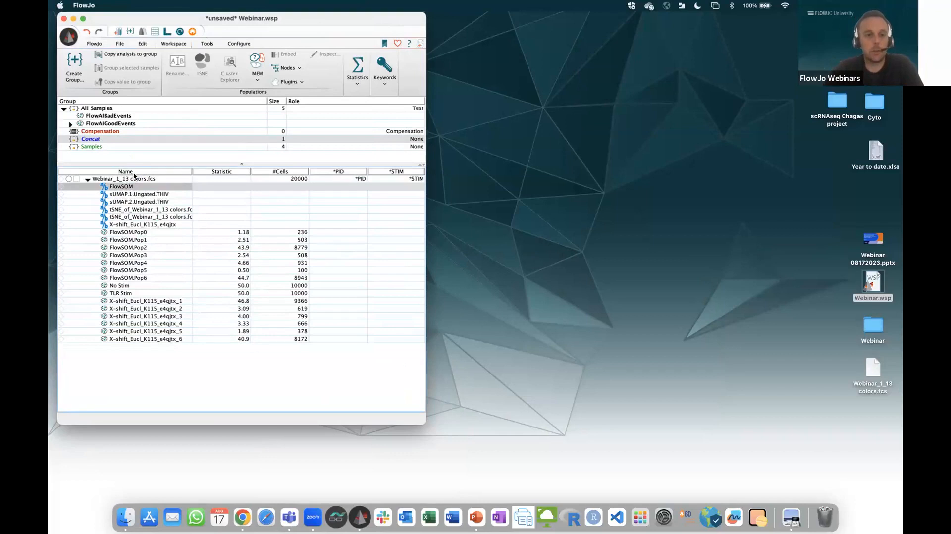
pyautogui.click(131, 180)
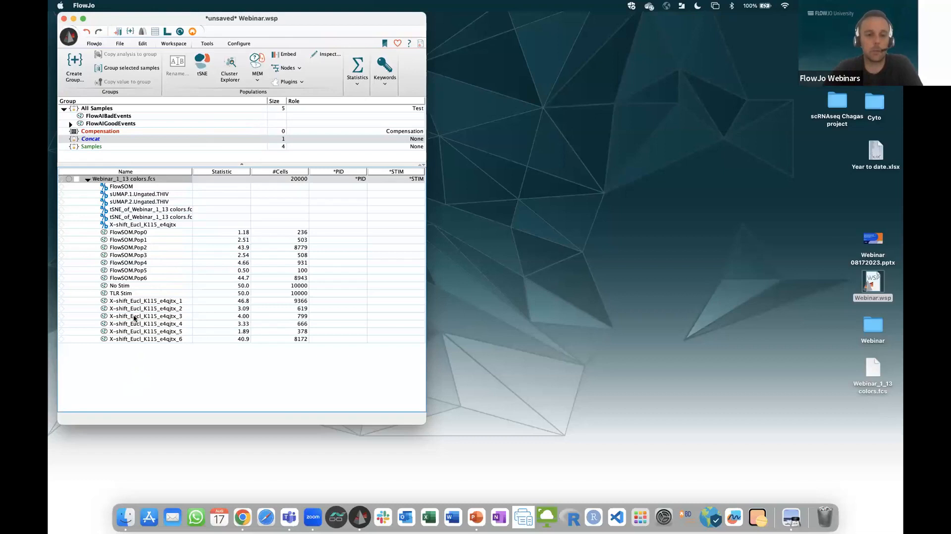
pyautogui.click(290, 82)
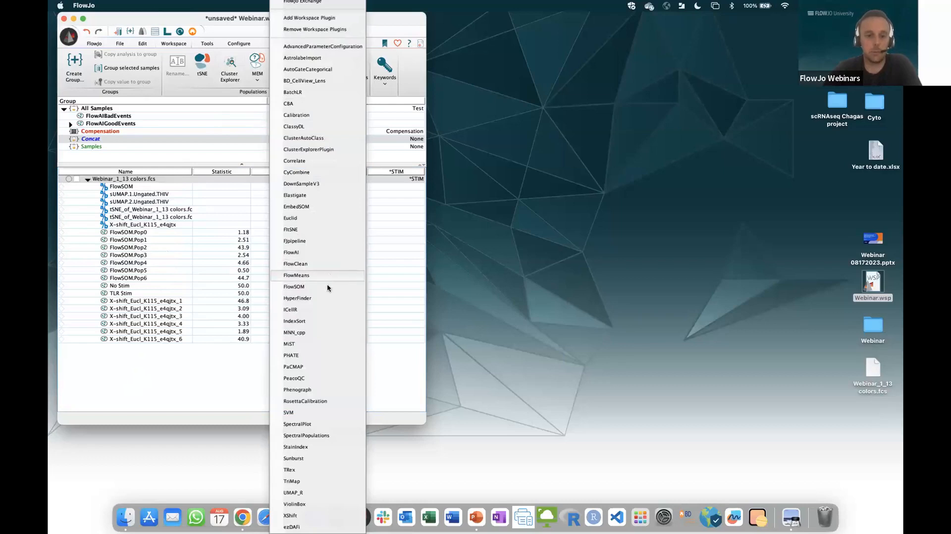
pyautogui.click(310, 470)
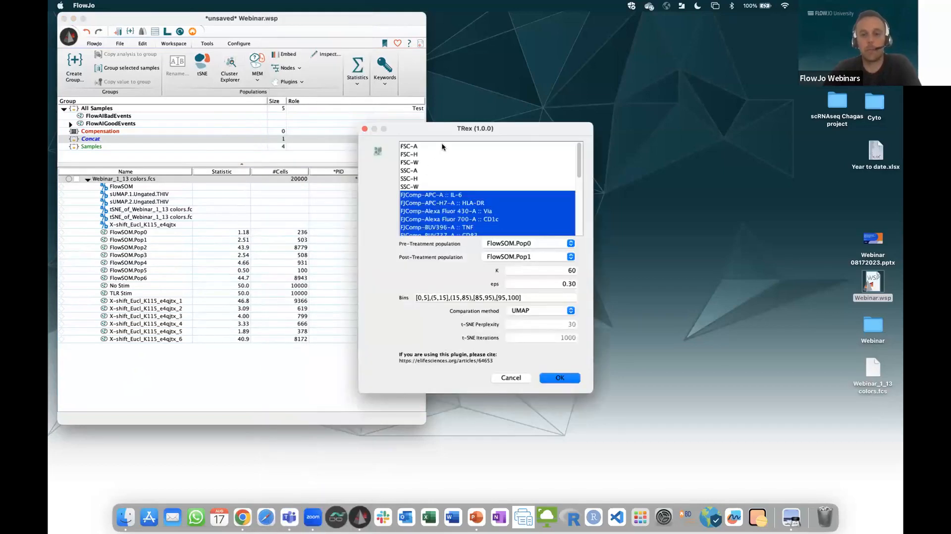
pyautogui.moveTo(436, 130); pyautogui.dragTo(433, 31)
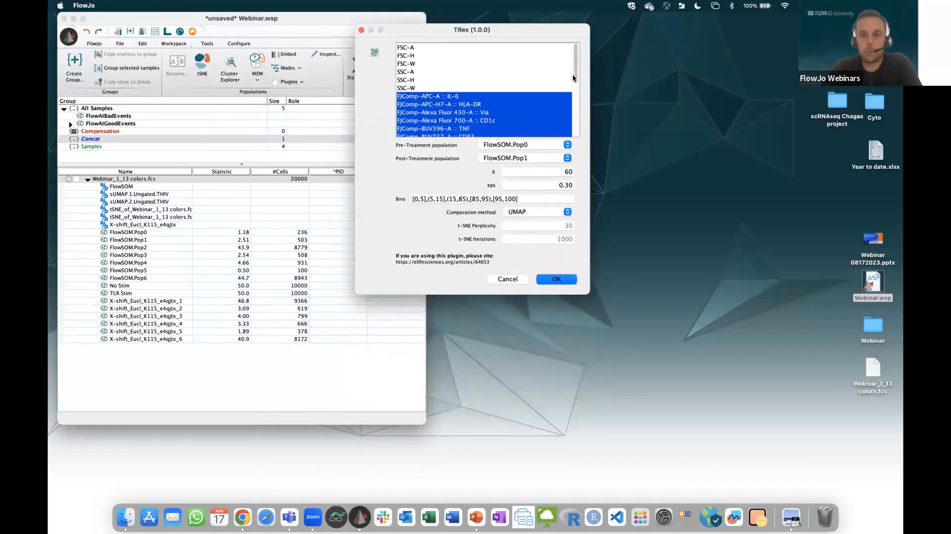
# Step: Exclude HLA-DR, Via and CD3-56-19-20 from the parameters selected for TRex
pyautogui.moveTo(576, 76)
pyautogui.mouseDown()
pyautogui.moveTo(582, 103)
pyautogui.moveTo(583, 77)
pyautogui.moveTo(582, 86)
pyautogui.mouseUp()
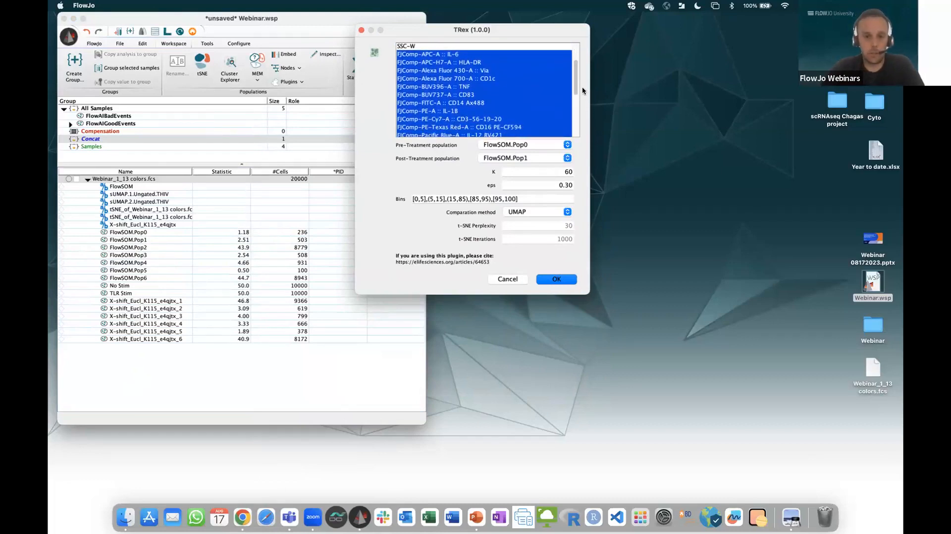
pyautogui.keyDown('super'); pyautogui.click(489, 72); pyautogui.keyUp('super')
pyautogui.scroll(-3, 466, 99)
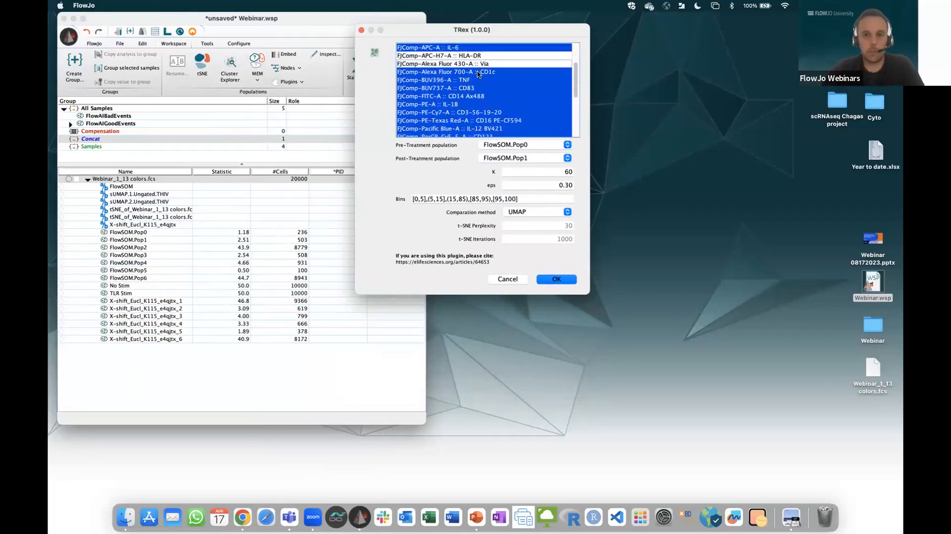
pyautogui.keyDown('super'); pyautogui.click(479, 97); pyautogui.keyUp('super')
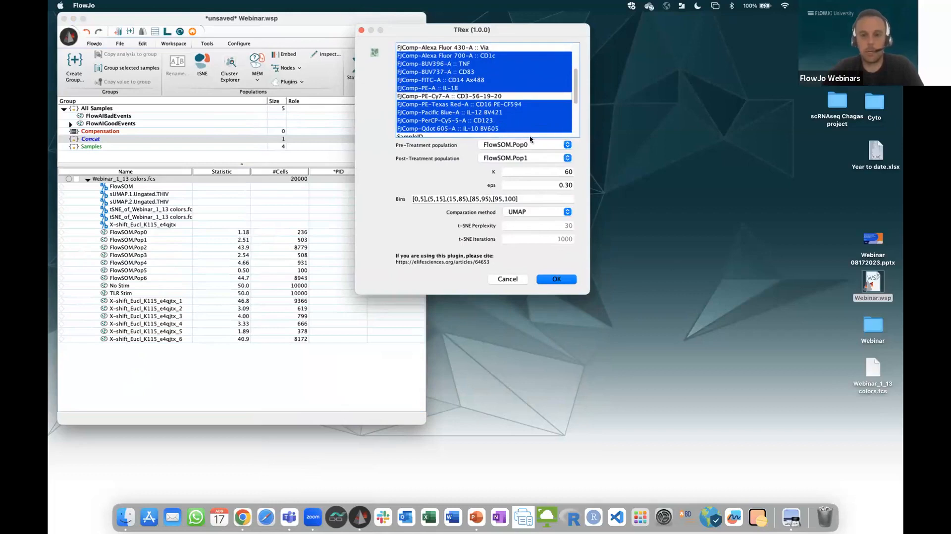
# Step: Set the TRex pre-treatment population to No Stim and the post-treatment population to TLR Stim
pyautogui.click(503, 145)
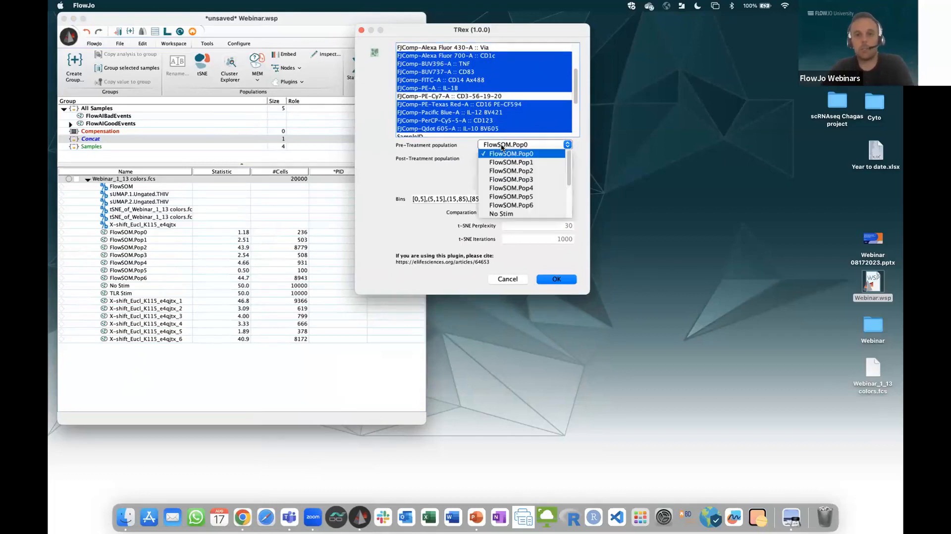
pyautogui.click(501, 212)
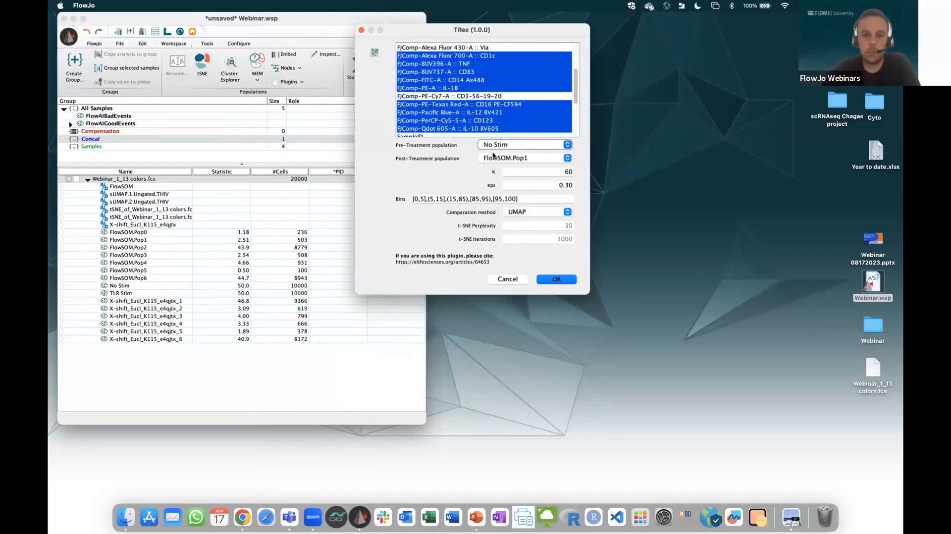
pyautogui.click(503, 159)
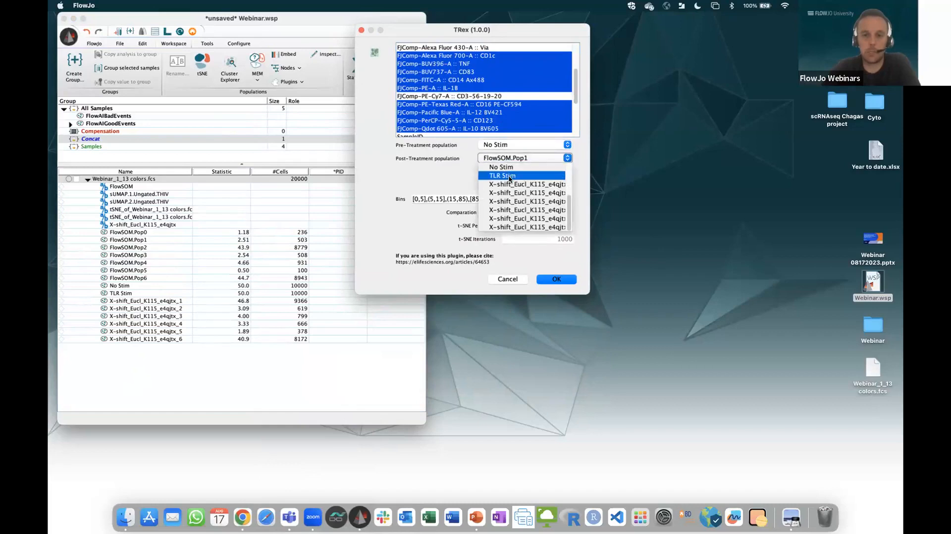
pyautogui.click(510, 177)
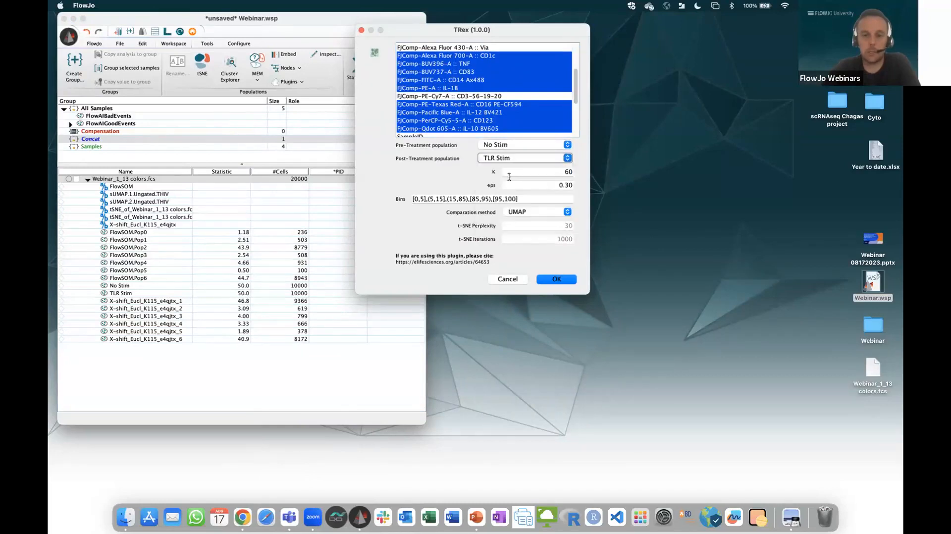
# Step: Set the TRex K value to 120 and eps to 1.00
pyautogui.click(558, 173)
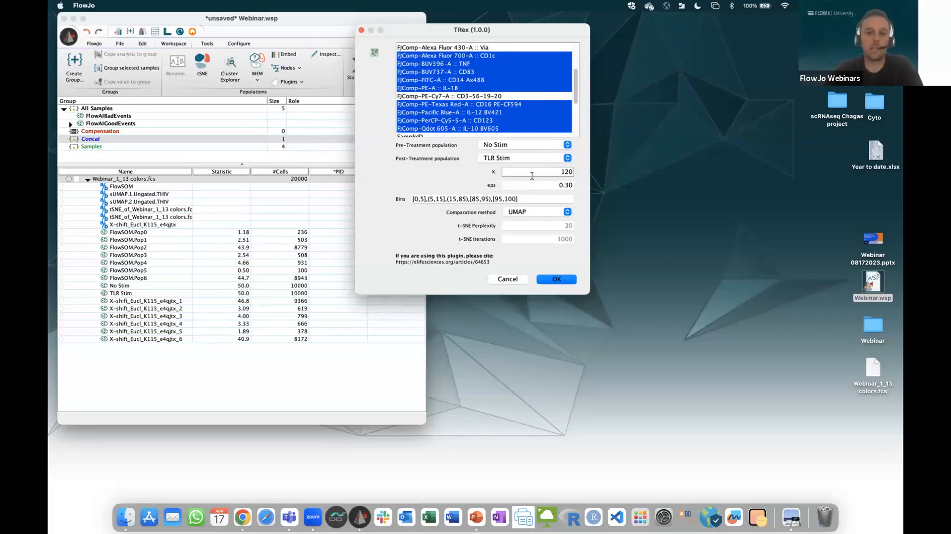
pyautogui.click(559, 185)
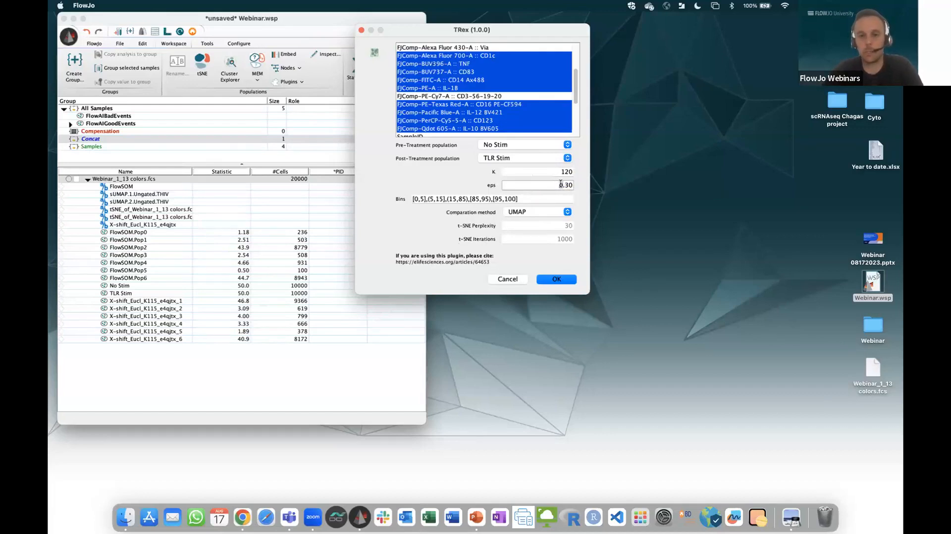
pyautogui.write('1')
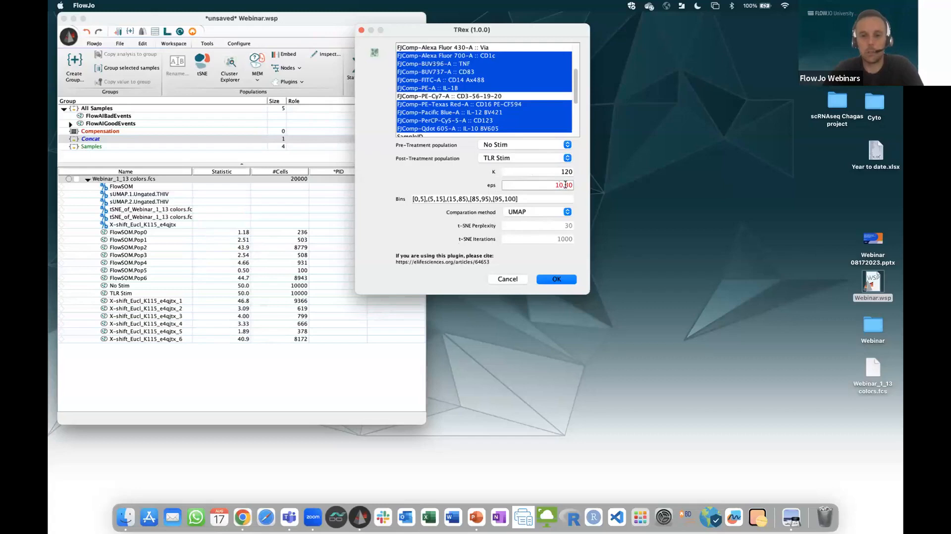
pyautogui.press('Delete')
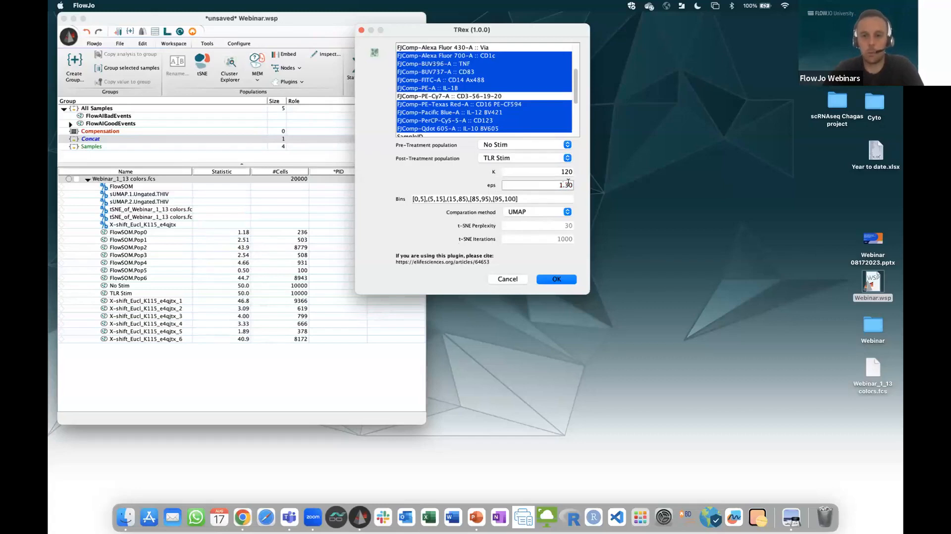
pyautogui.press('BackSpace')
pyautogui.write('0')
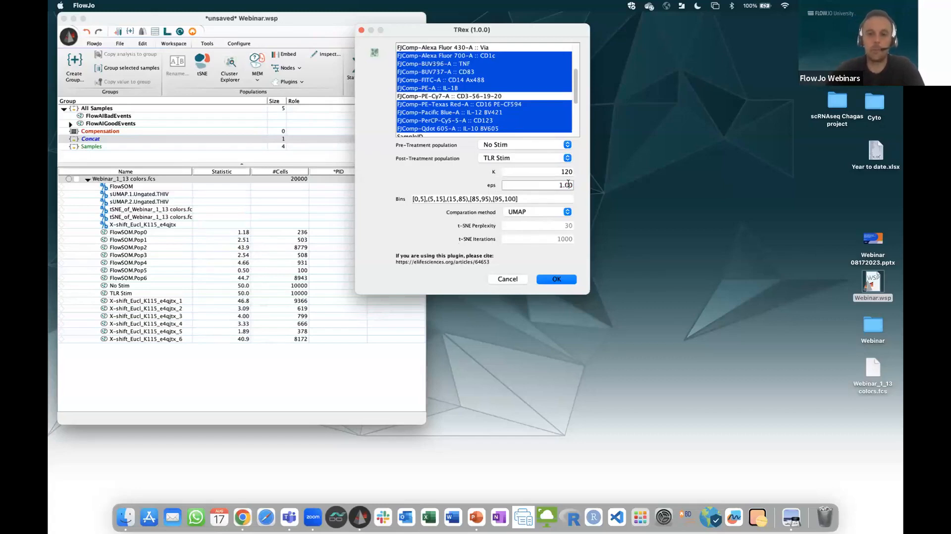
# Step: Review the TRex bins, keep UMAP as the comparison method and run the calculation
pyautogui.click(546, 198)
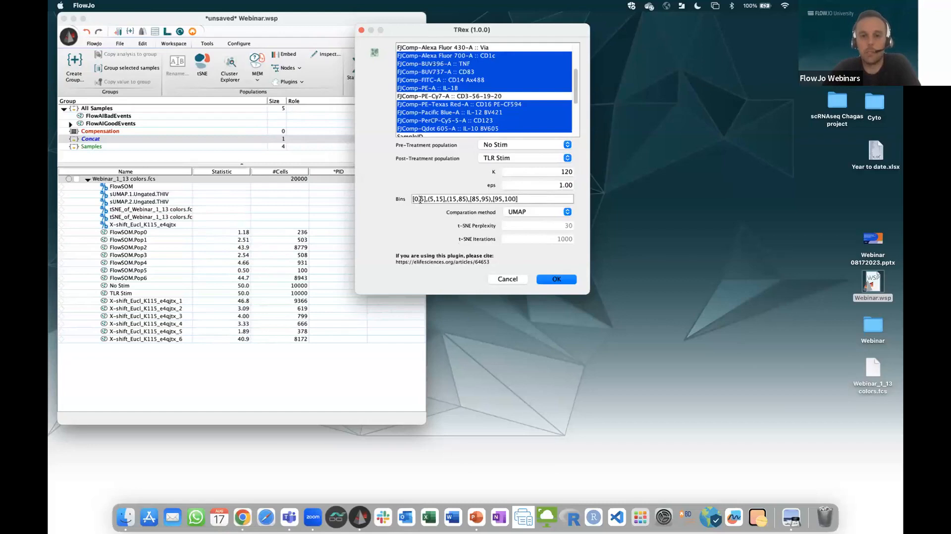
pyautogui.moveTo(420, 199); pyautogui.dragTo(445, 199)
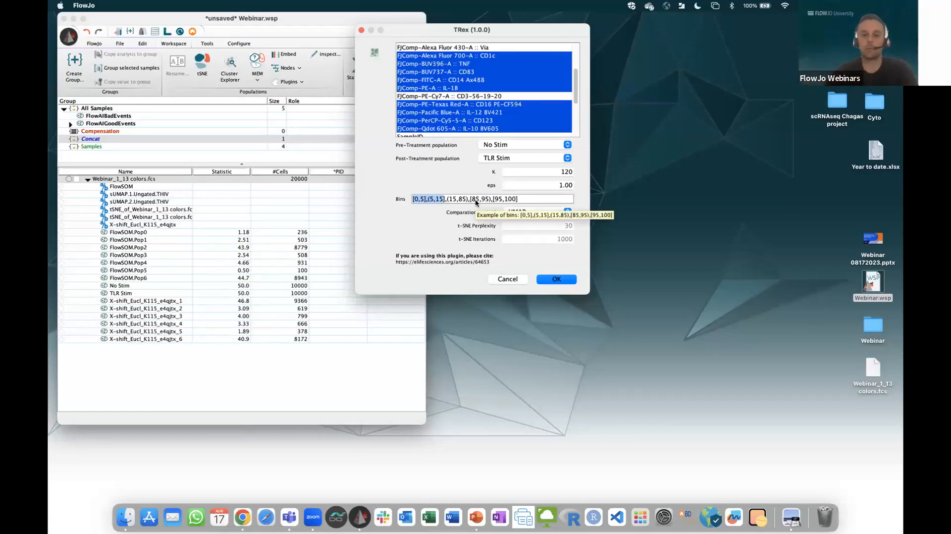
pyautogui.click(515, 201)
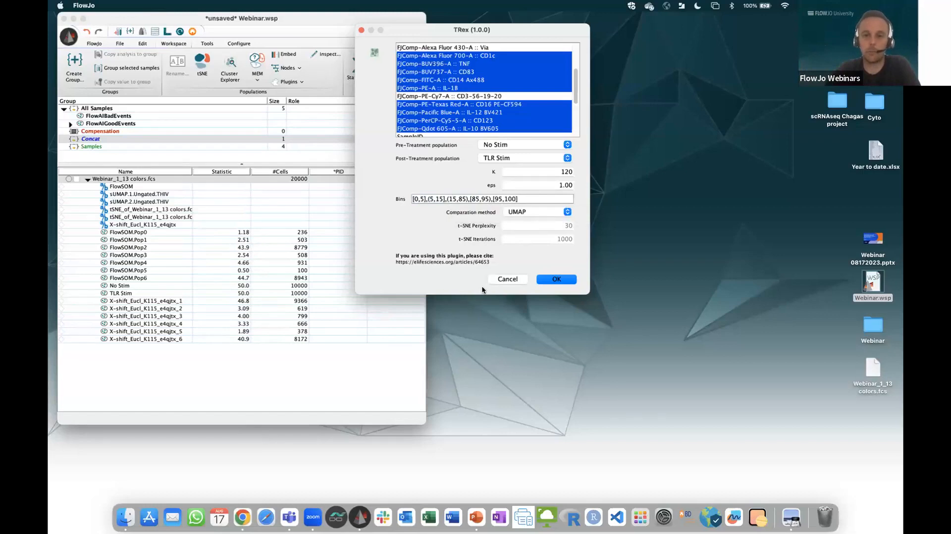
pyautogui.click(546, 213)
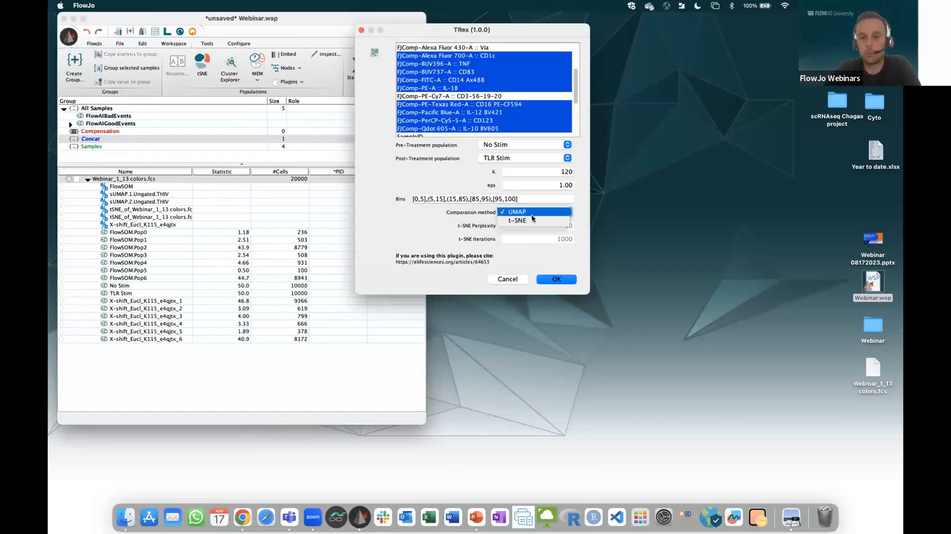
pyautogui.click(532, 215)
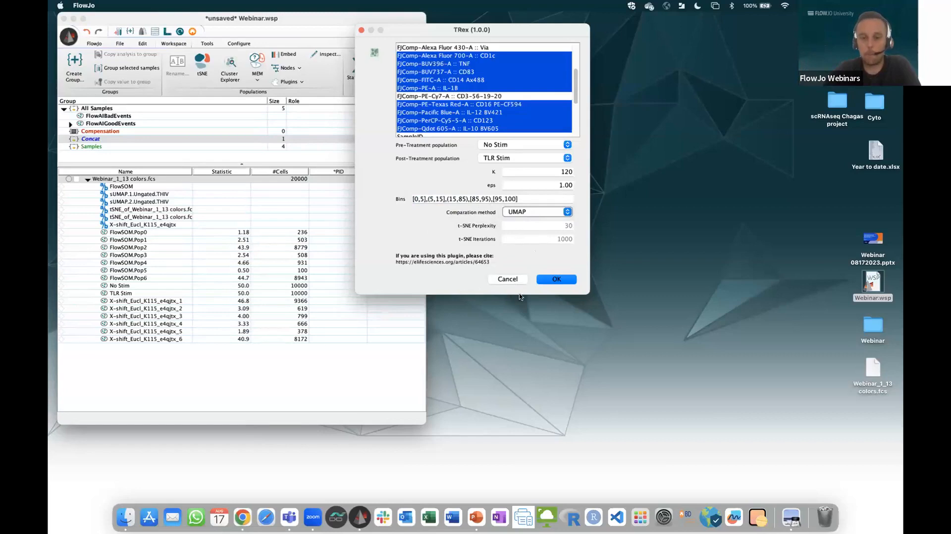
pyautogui.click(555, 281)
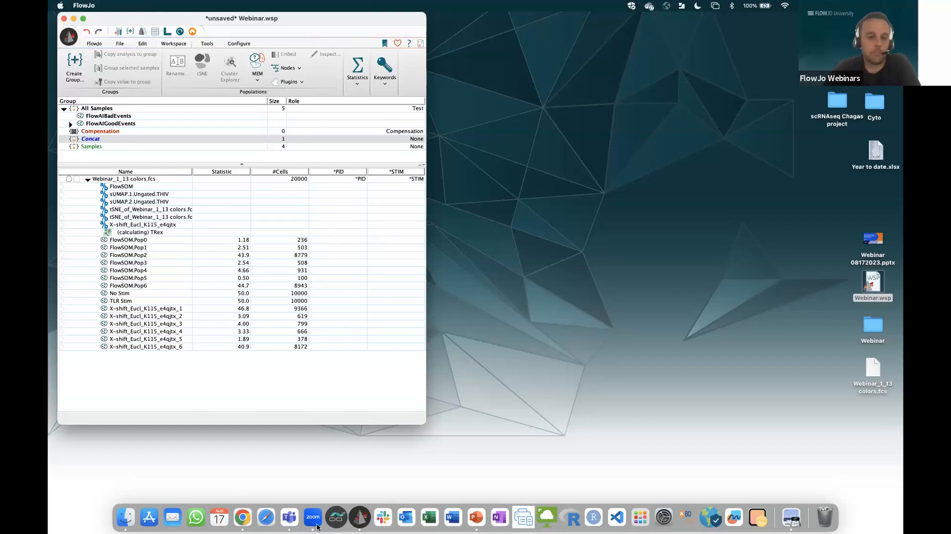
# Step: Quit Microsoft Teams while TRex is calculating
pyautogui.rightClick(292, 494)
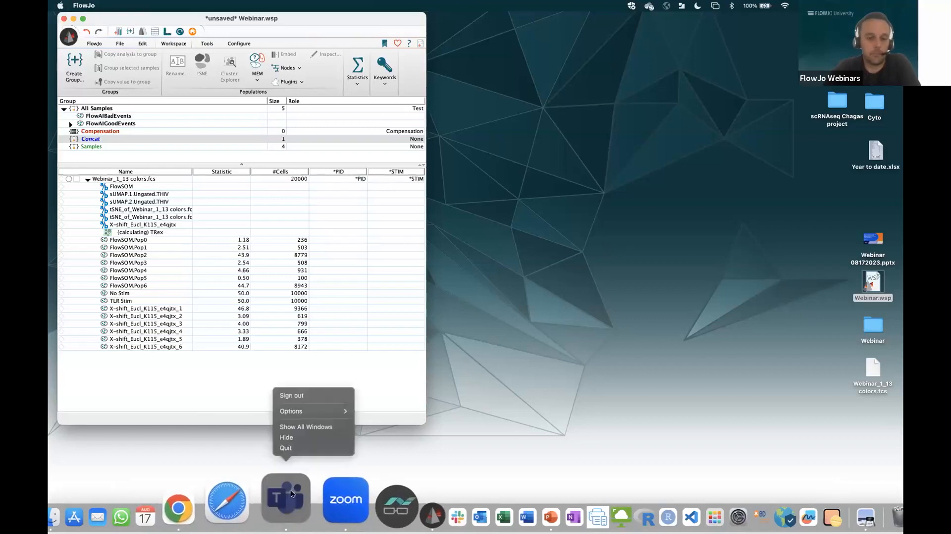
pyautogui.click(296, 447)
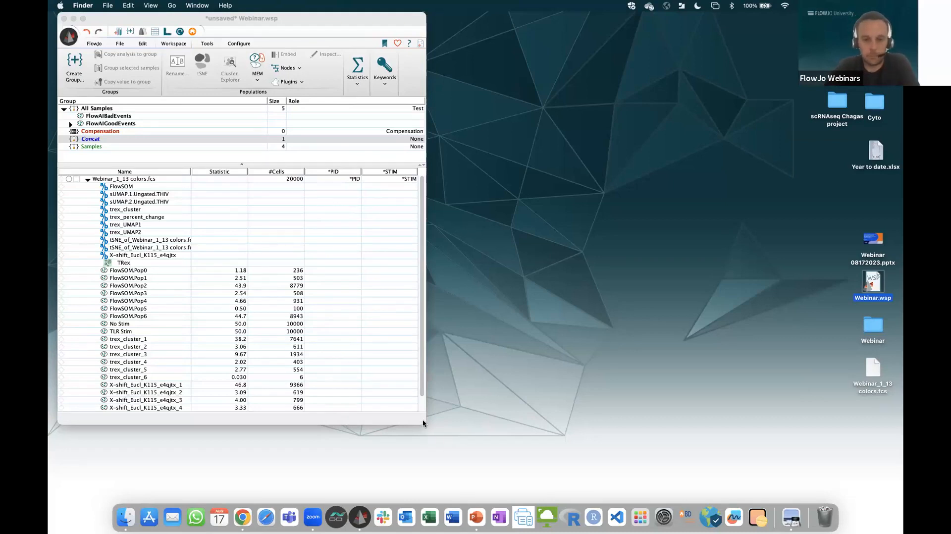
# Step: Enlarge the workspace window and inspect the trex_UMAP1 and trex_UMAP2 parameters and the populations trex_cluster_1 to trex_cluster_6
pyautogui.moveTo(424, 424); pyautogui.dragTo(458, 462)
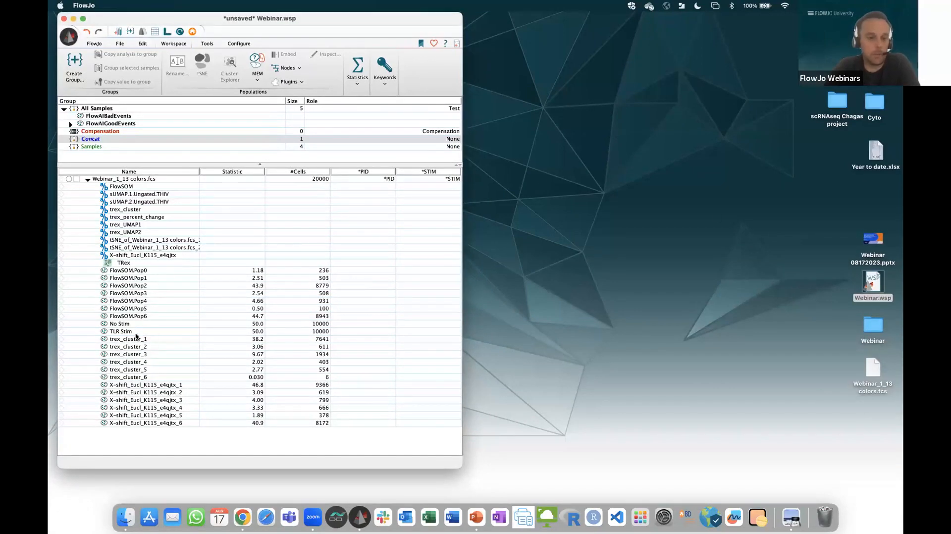
pyautogui.click(134, 226)
pyautogui.click(134, 233)
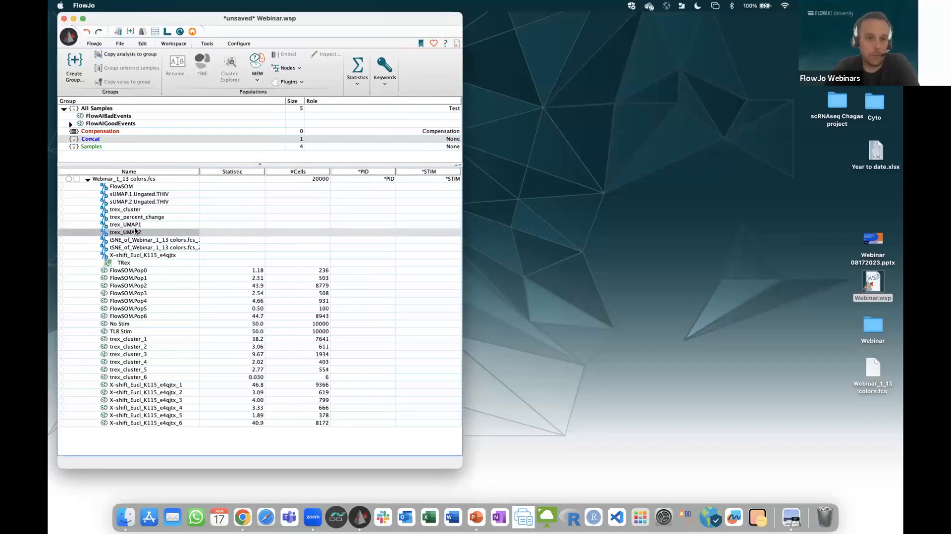
pyautogui.click(135, 226)
pyautogui.click(136, 232)
pyautogui.click(141, 341)
pyautogui.click(137, 378)
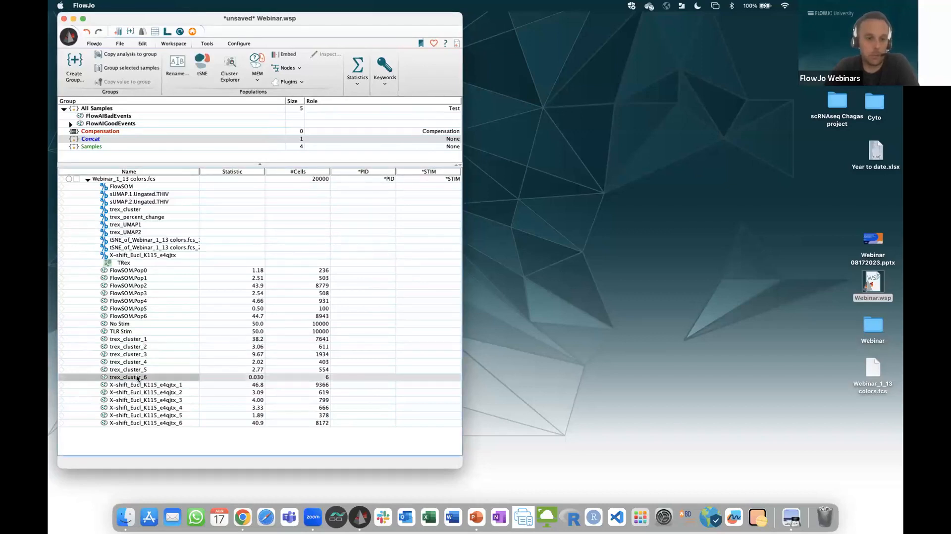
pyautogui.click(139, 341)
pyautogui.click(137, 377)
# Step: Switch to Finder and browse the desktop's Webinar folder to the TRex plugin's ouput_files folder
pyautogui.click(619, 264)
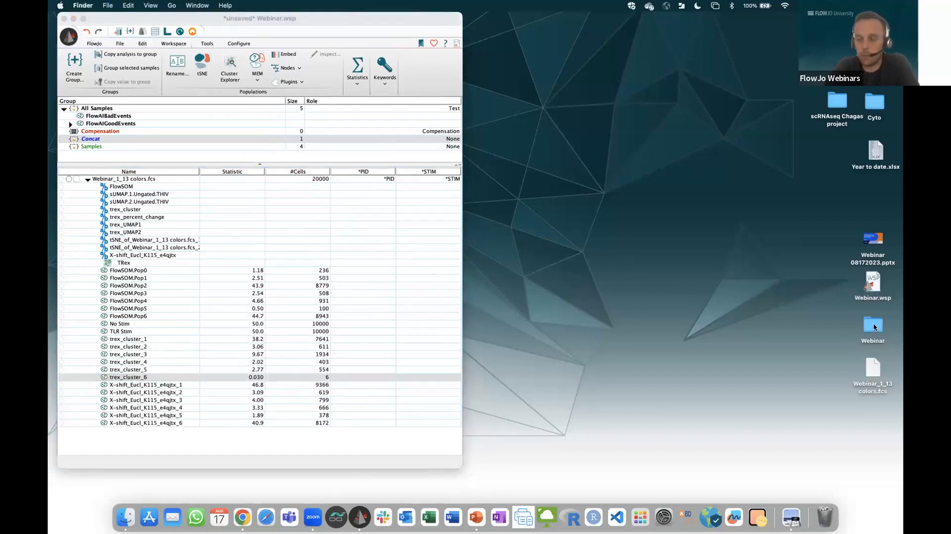
pyautogui.doubleClick(875, 327)
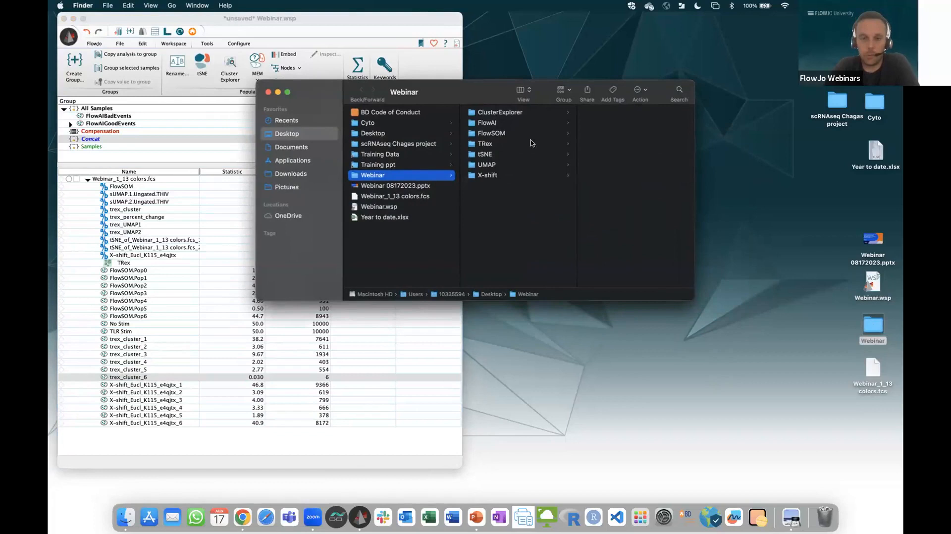
pyautogui.click(510, 112)
pyautogui.click(500, 123)
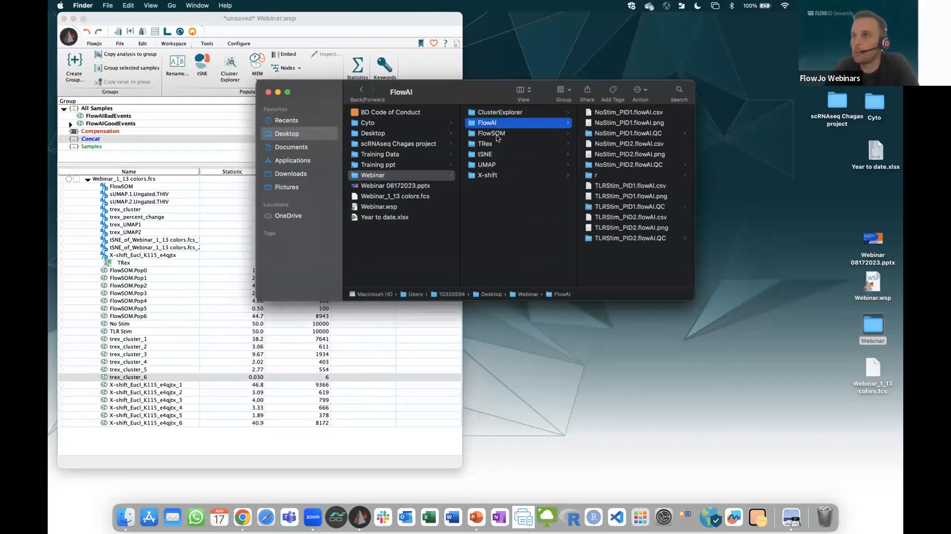
pyautogui.click(497, 155)
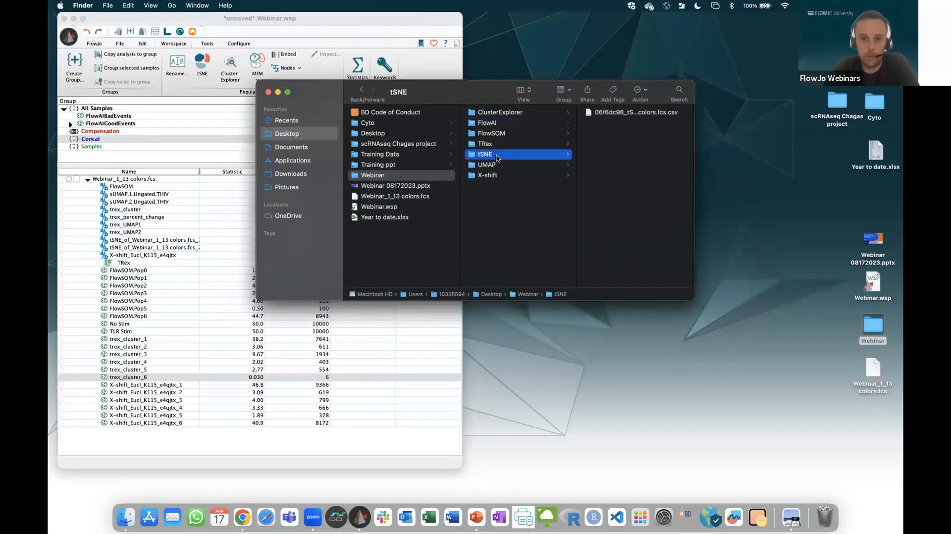
pyautogui.click(498, 146)
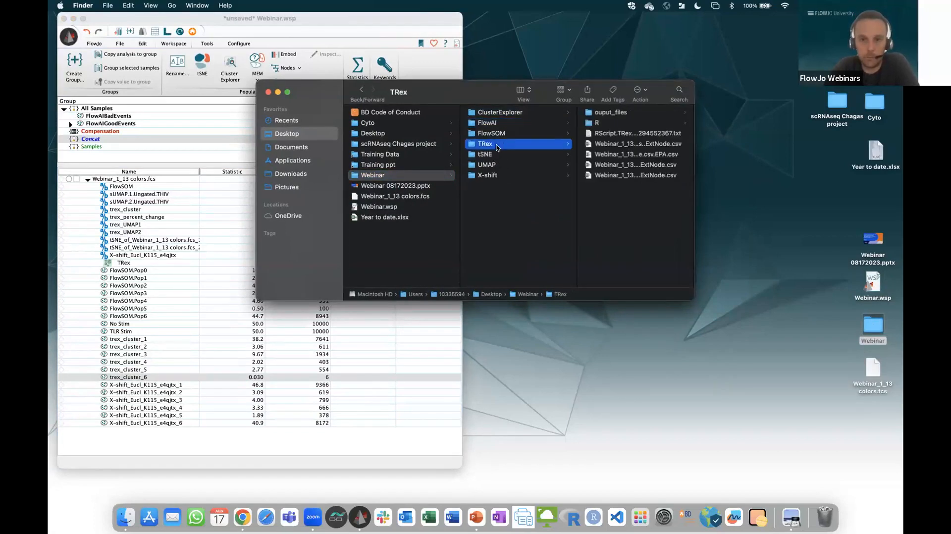
pyautogui.click(610, 112)
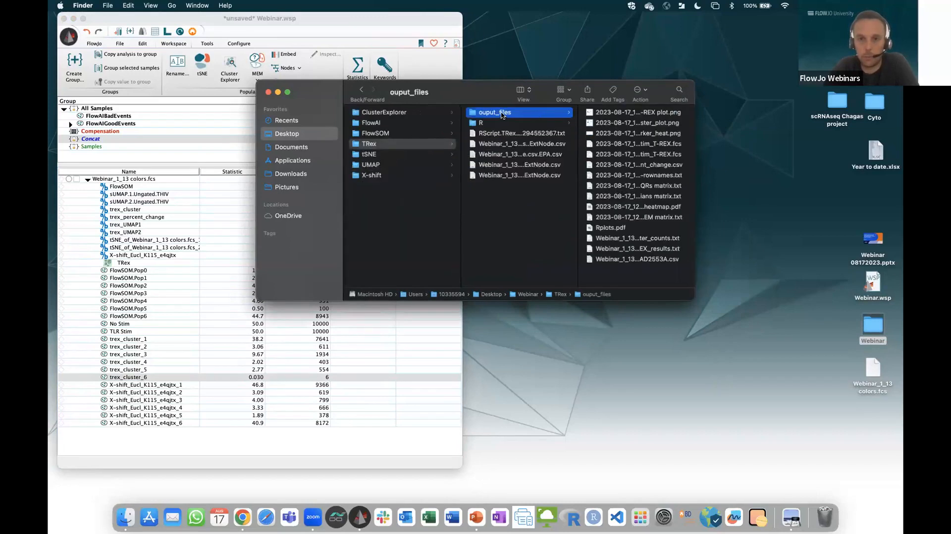
# Step: Show the ouput_files folder as a gallery and enlarge the Finder window to view the T-REX plot large
pyautogui.click(528, 90)
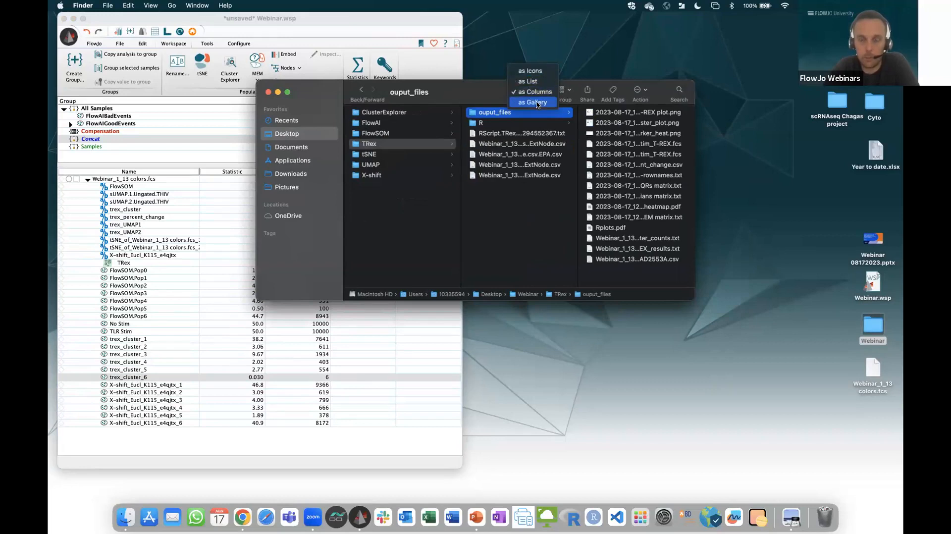
pyautogui.click(537, 102)
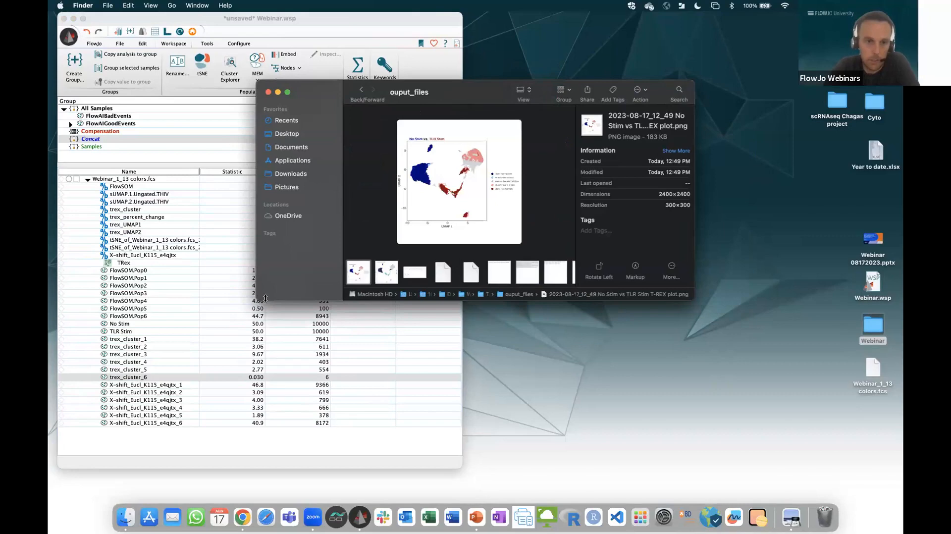
pyautogui.moveTo(261, 300); pyautogui.dragTo(99, 467)
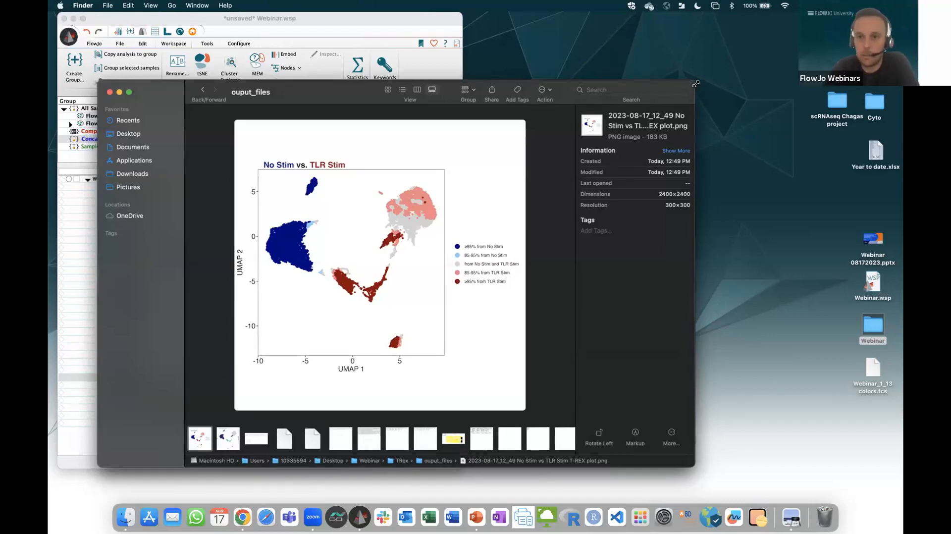
pyautogui.moveTo(696, 83); pyautogui.dragTo(818, 17)
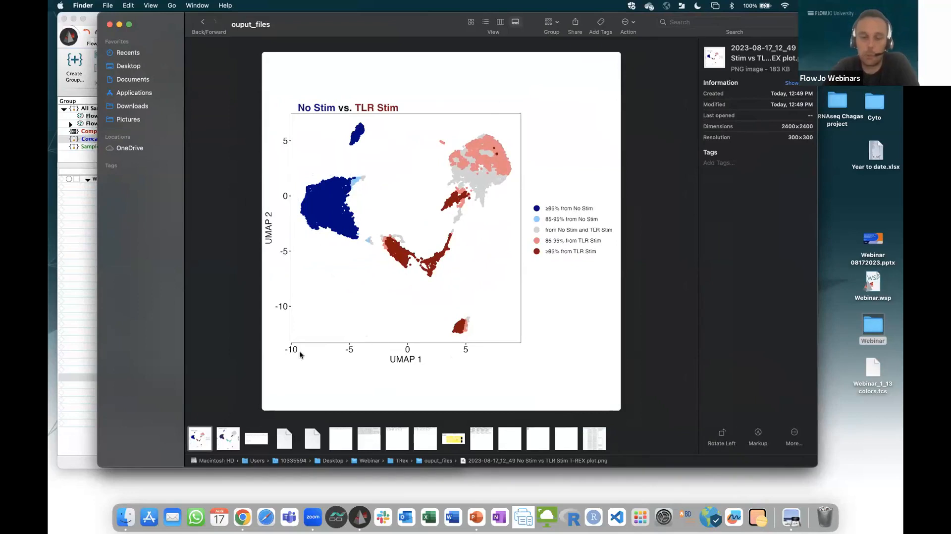
# Step: Compare the T-REX plot with the DBSCAN cluster plot, and examine the marker heat plots and the MEM heatmap
pyautogui.click(229, 439)
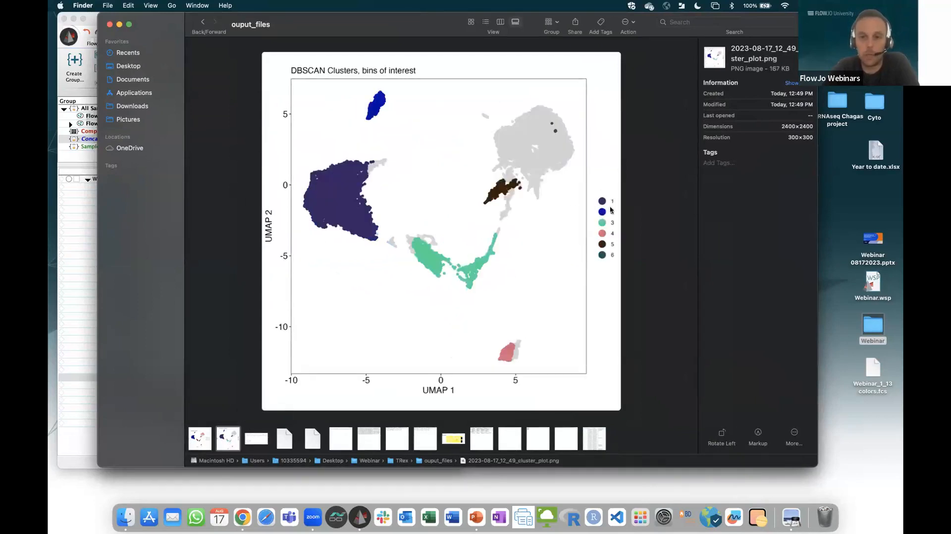
pyautogui.moveTo(346, 27); pyautogui.dragTo(395, 27)
pyautogui.click(252, 444)
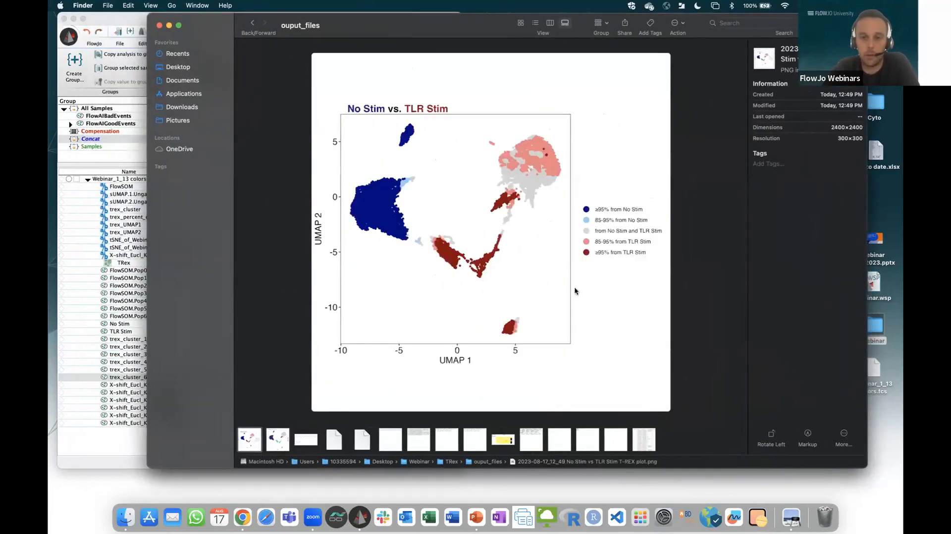
pyautogui.click(283, 446)
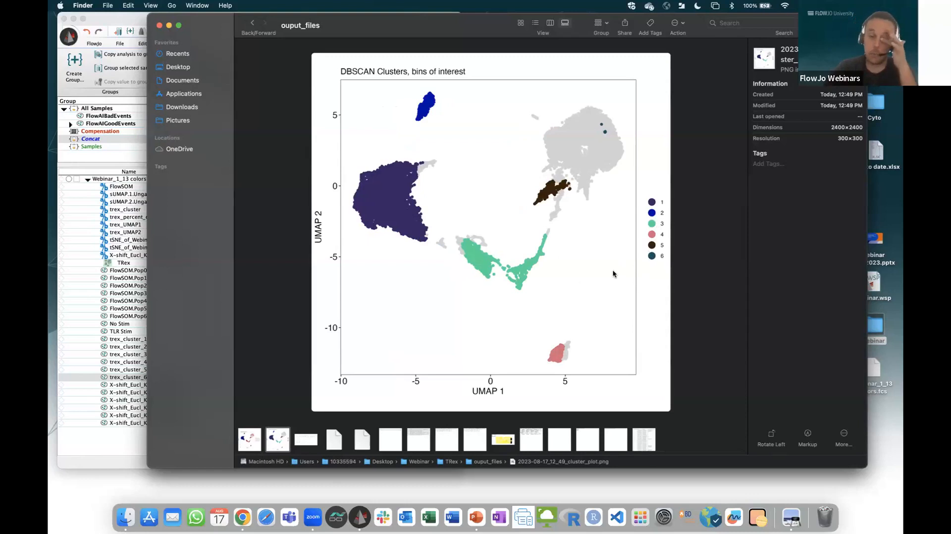
pyautogui.click(312, 441)
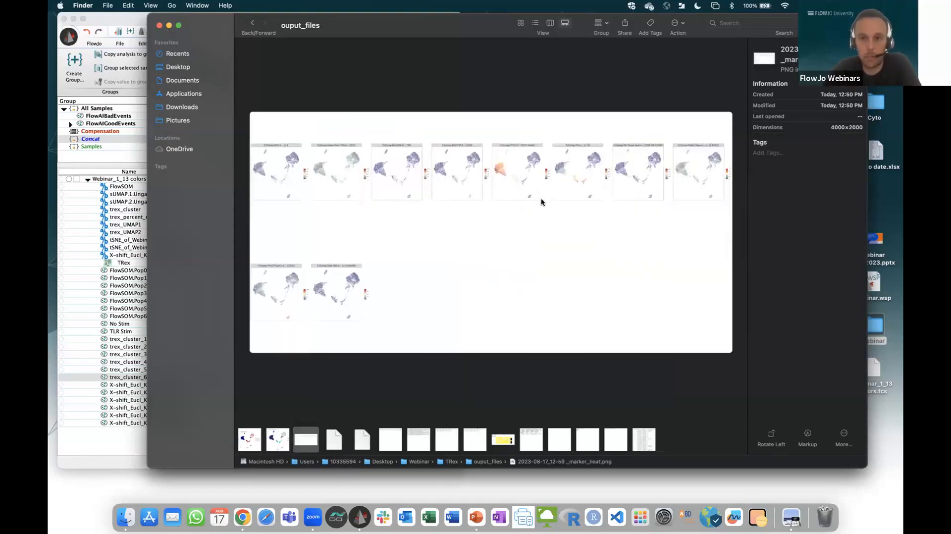
pyautogui.click(514, 439)
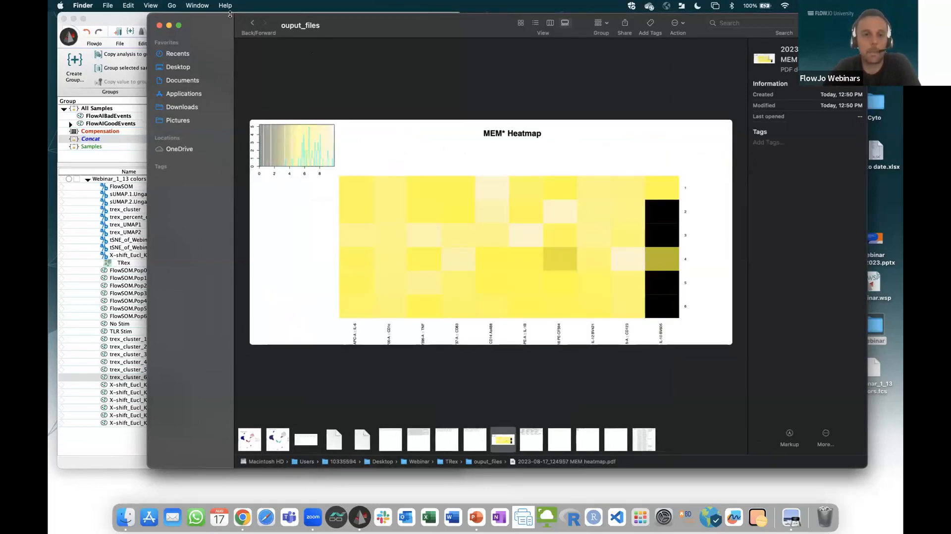
# Step: Create a new layout in FlowJo's Layout Editor and insert the No Stim vs TLR Stim T-REX plot image from Finder
pyautogui.click(252, 433)
pyautogui.moveTo(389, 17); pyautogui.dragTo(950, 20)
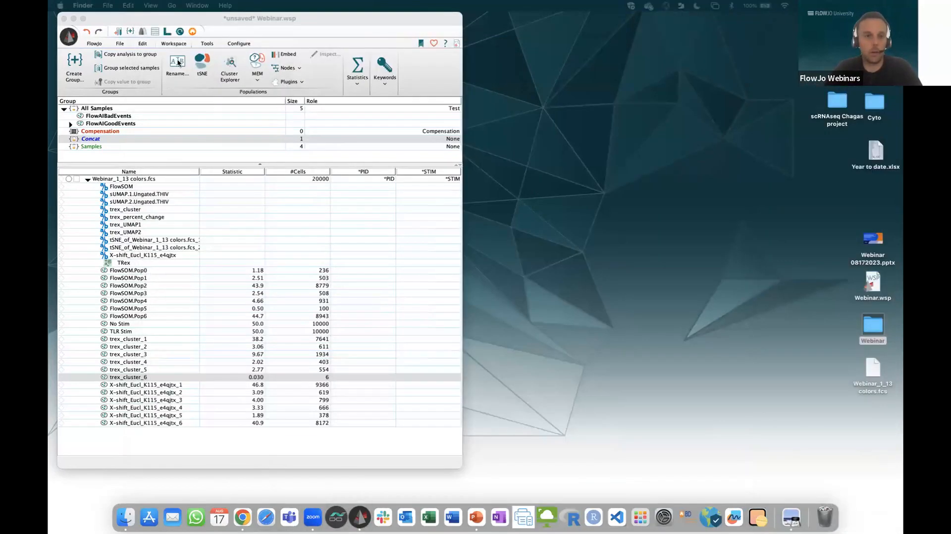
pyautogui.click(168, 30)
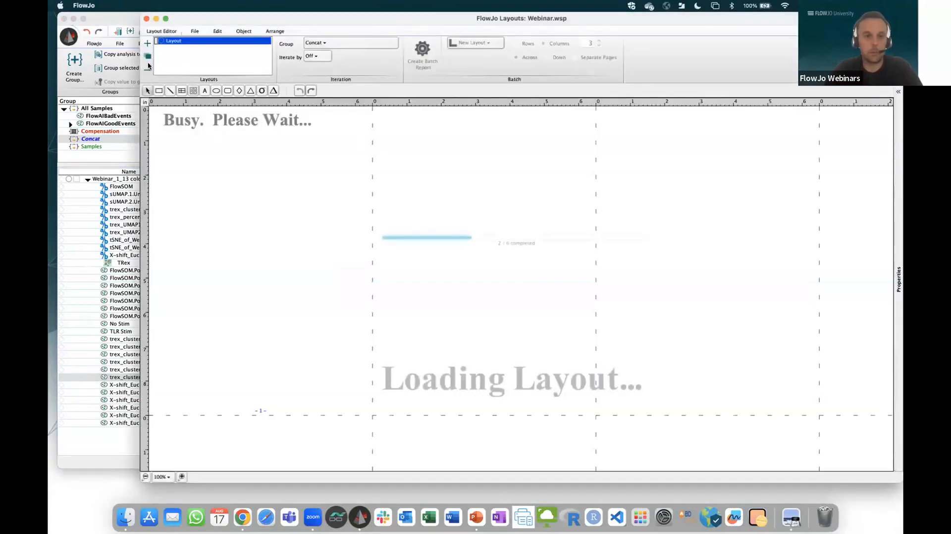
pyautogui.click(146, 57)
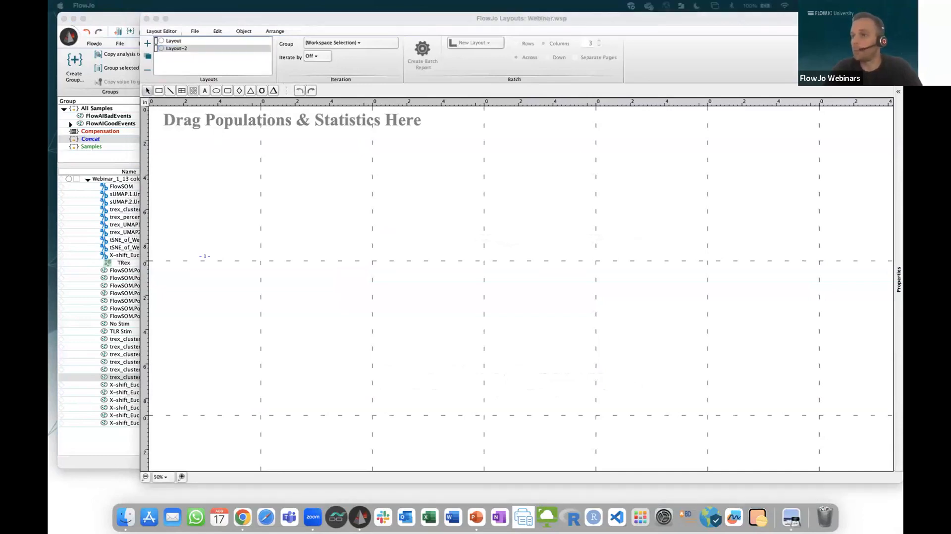
pyautogui.moveTo(538, 530); pyautogui.dragTo(391, 264)
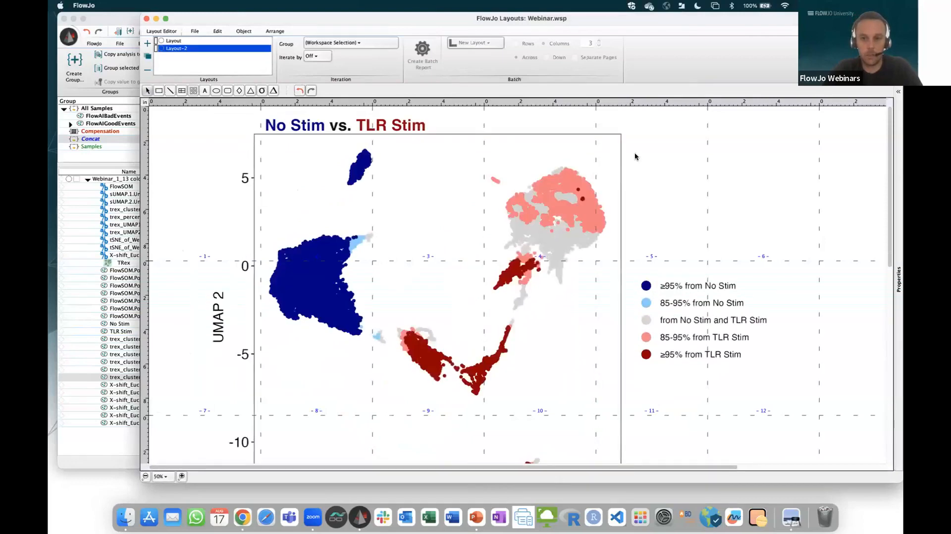
# Step: Shrink the T-REX plot image so it fits in the upper part of Layout-2
pyautogui.scroll(-4, 501, 229)
pyautogui.hscroll(1, 500, 229)
pyautogui.scroll(-3, 501, 230)
pyautogui.hscroll(1, 500, 230)
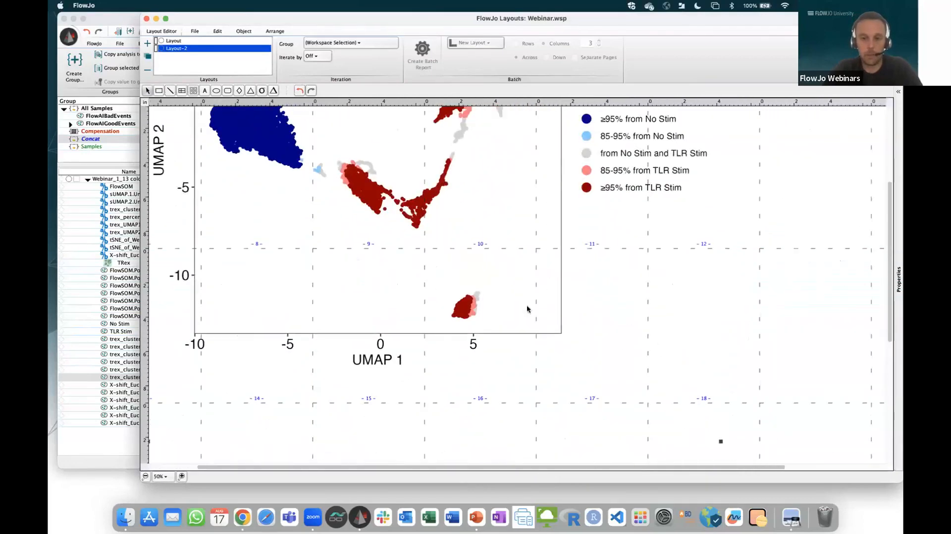
pyautogui.moveTo(719, 440); pyautogui.dragTo(431, 249)
pyautogui.scroll(8, 431, 249)
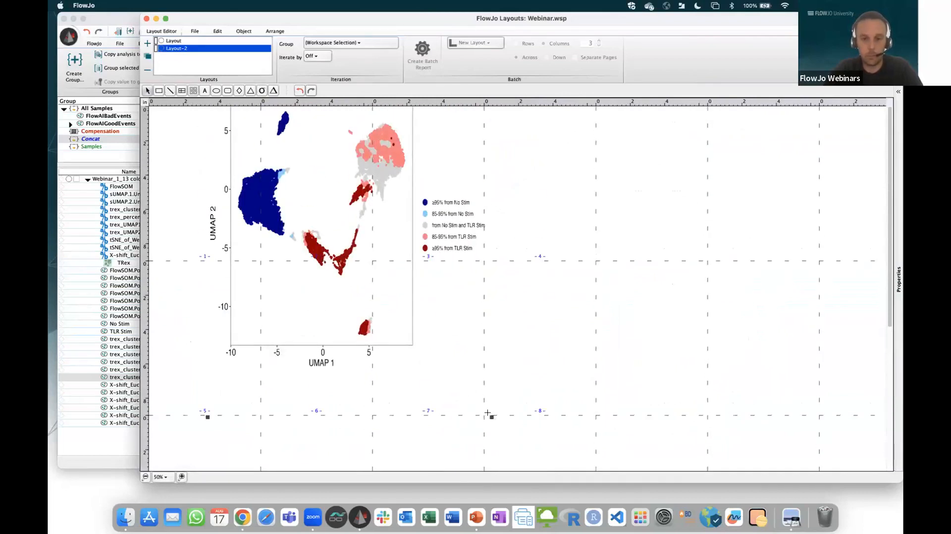
pyautogui.moveTo(491, 415); pyautogui.dragTo(432, 282)
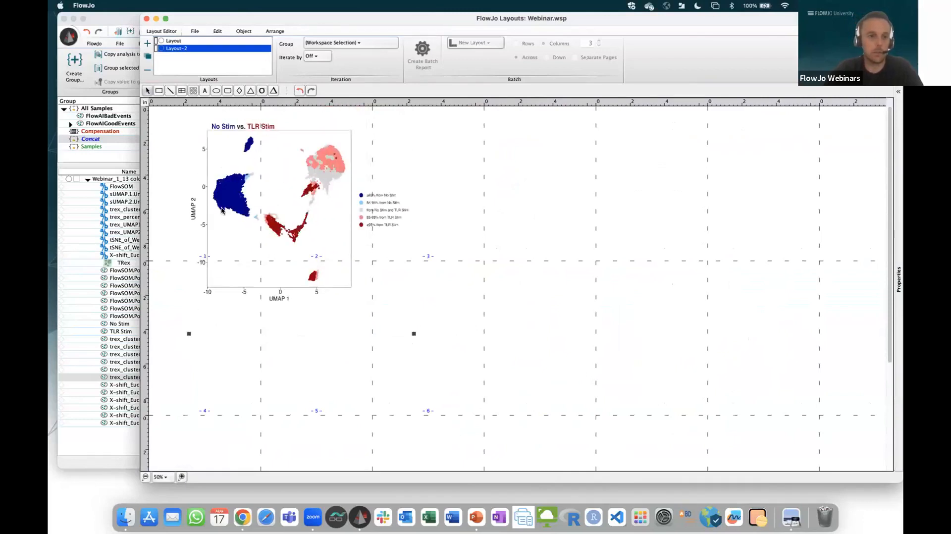
# Step: Open the ungated plot of Webinar_1_13 colors.fcs and display trex_UMAP1 on the X axis against trex_UMAP2 on the Y axis
pyautogui.click(86, 201)
pyautogui.doubleClick(129, 179)
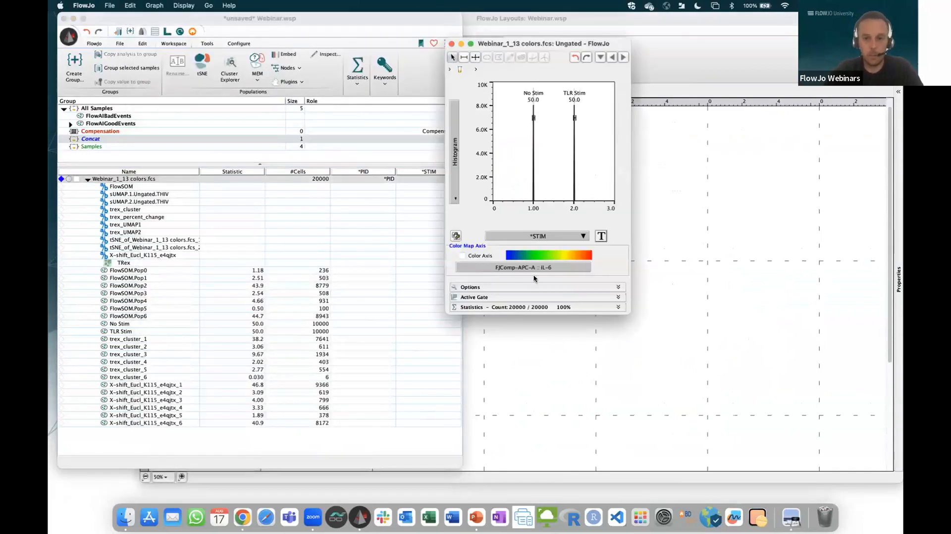
pyautogui.click(558, 239)
pyautogui.scroll(-5, 622, 396)
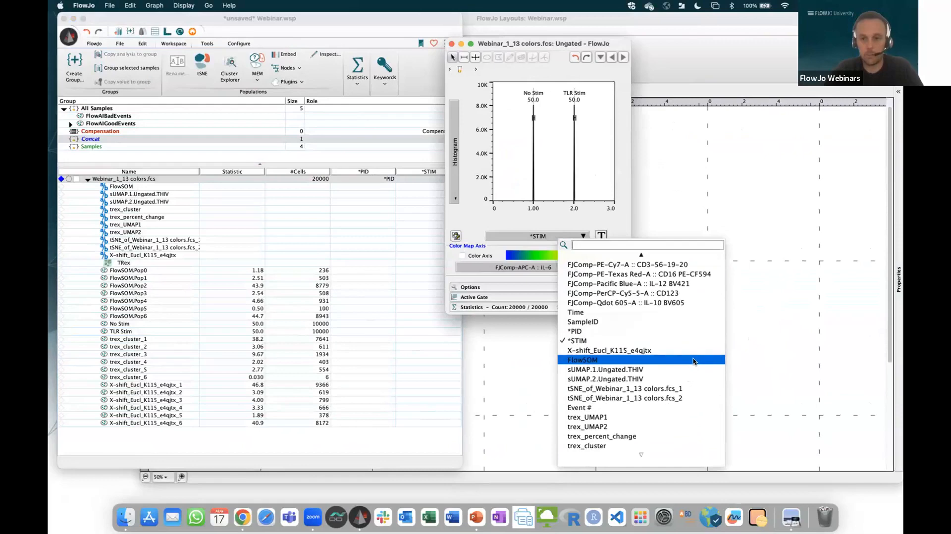
pyautogui.click(626, 420)
pyautogui.click(453, 178)
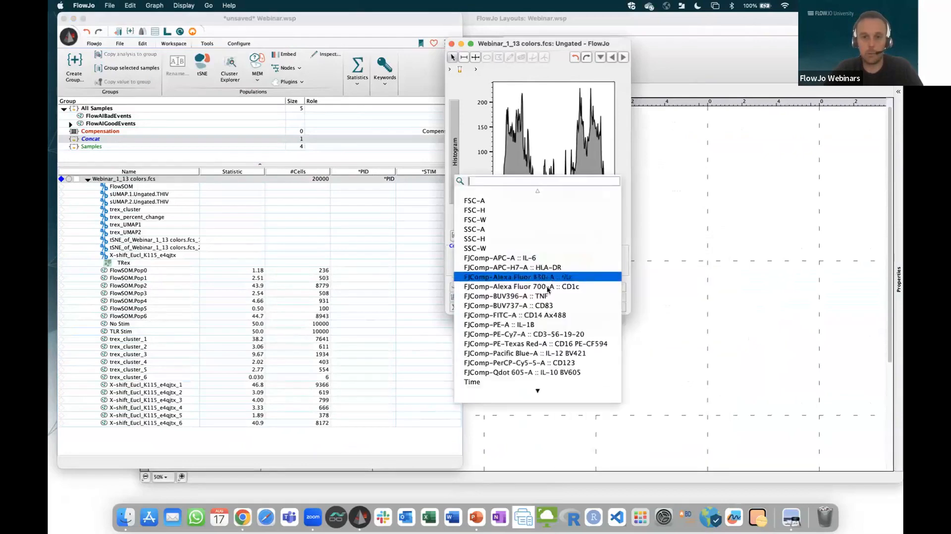
pyautogui.scroll(-5, 511, 283)
pyautogui.click(515, 331)
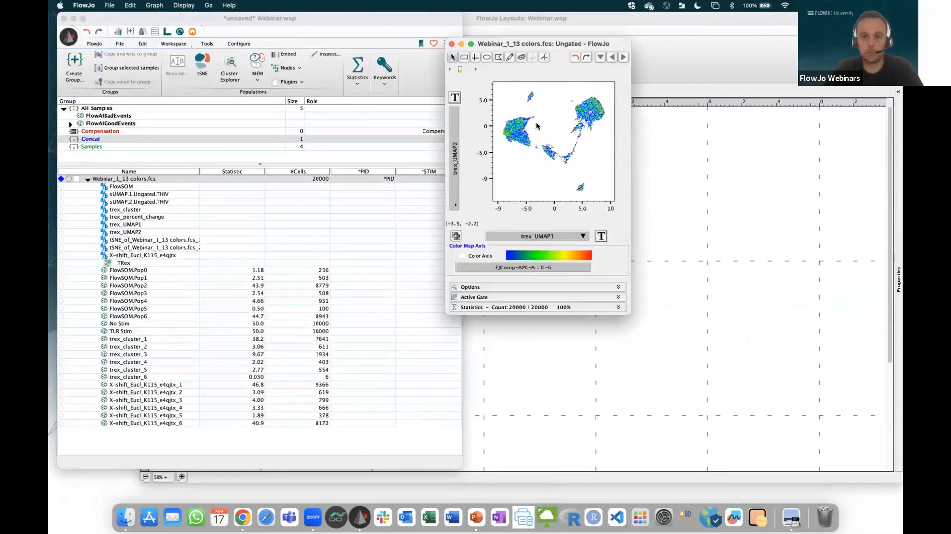
# Step: Copy the trex_UMAP plot to the layout and place it beside the T-REX image, clear of its legend
pyautogui.rightClick(555, 118)
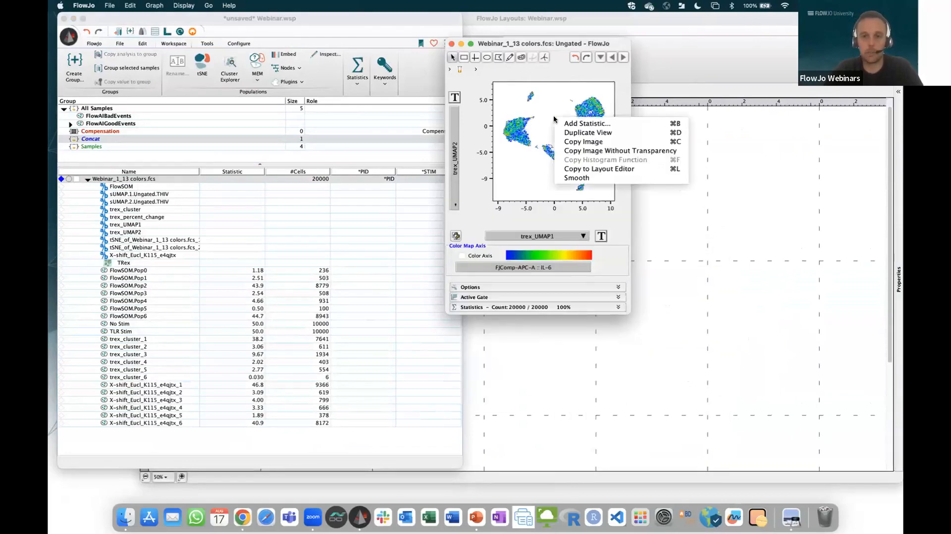
pyautogui.click(592, 169)
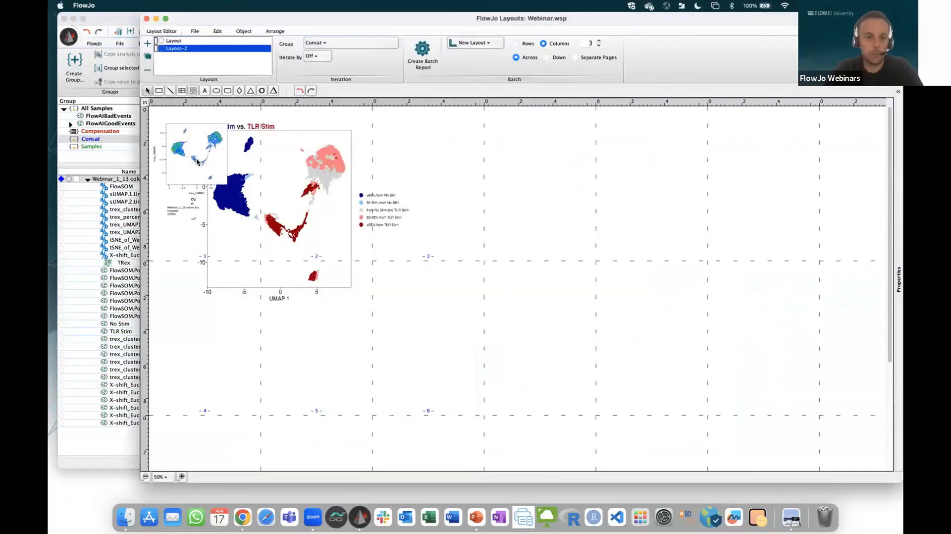
pyautogui.moveTo(199, 164); pyautogui.dragTo(511, 173)
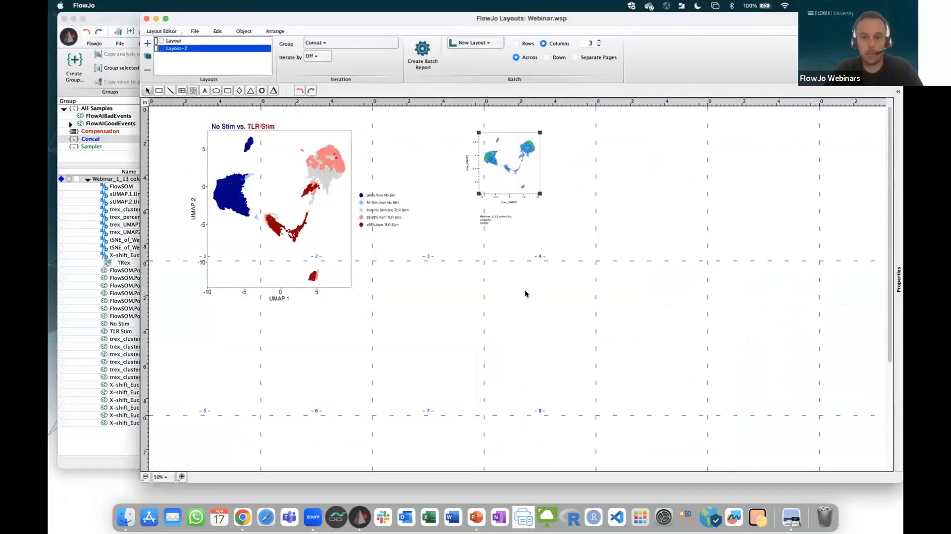
# Step: Create a multigraph color mapping of the trex_UMAP plot for the FJComp parameters IL-6 through IL-10 BV605, excluding HLA-DR, Via and CD3-56-19-20
pyautogui.rightClick(505, 180)
pyautogui.moveTo(547, 349)
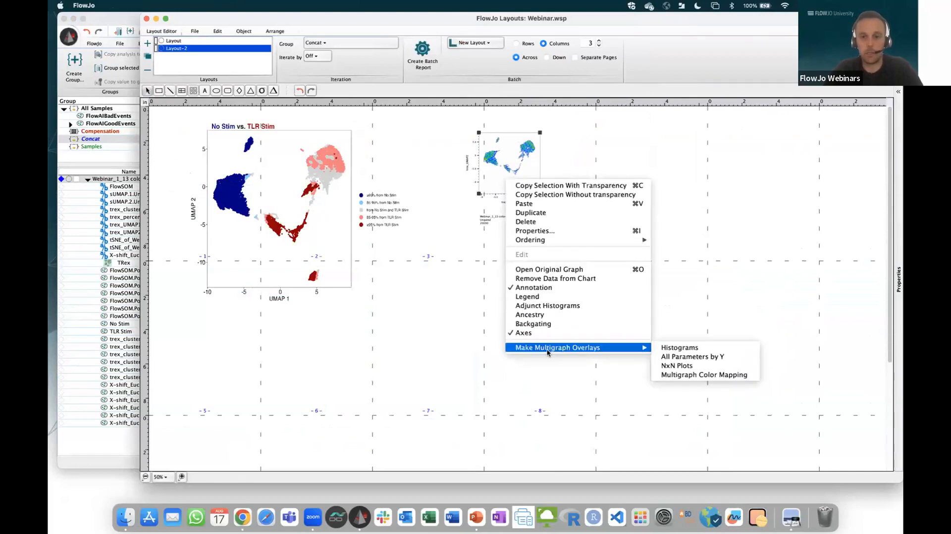
pyautogui.click(701, 375)
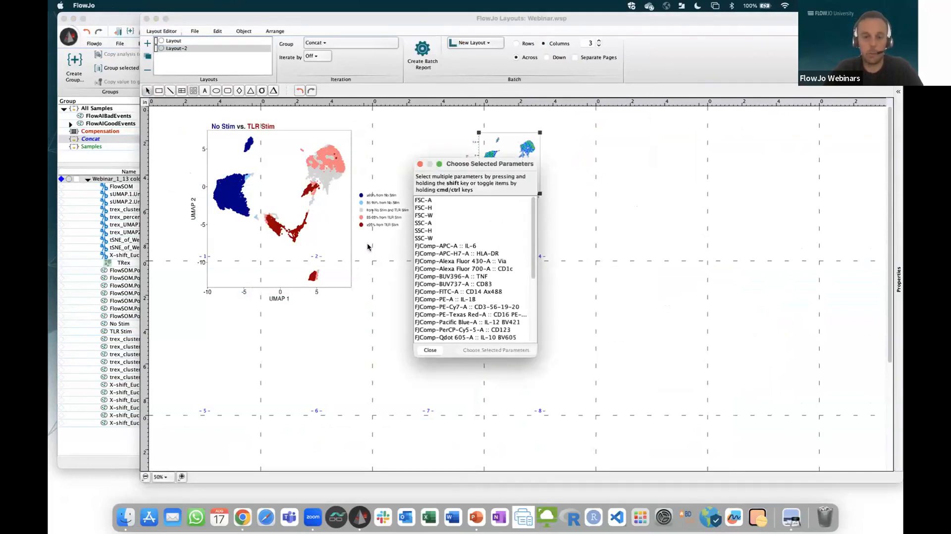
pyautogui.click(443, 246)
pyautogui.scroll(-2, 444, 294)
pyautogui.keyDown('shift'); pyautogui.click(473, 301); pyautogui.keyUp('shift')
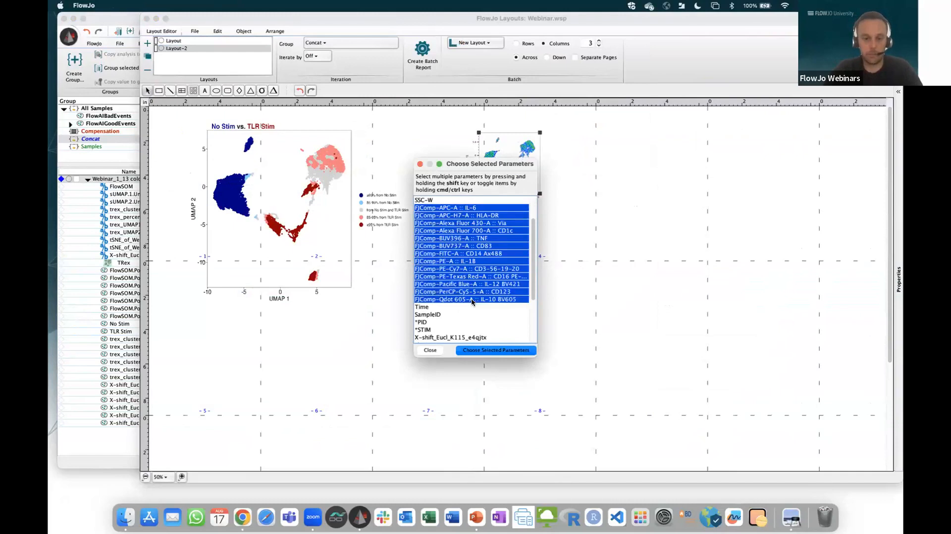
pyautogui.keyDown('super'); pyautogui.click(500, 216); pyautogui.keyUp('super')
pyautogui.keyDown('super'); pyautogui.click(494, 222); pyautogui.keyUp('super')
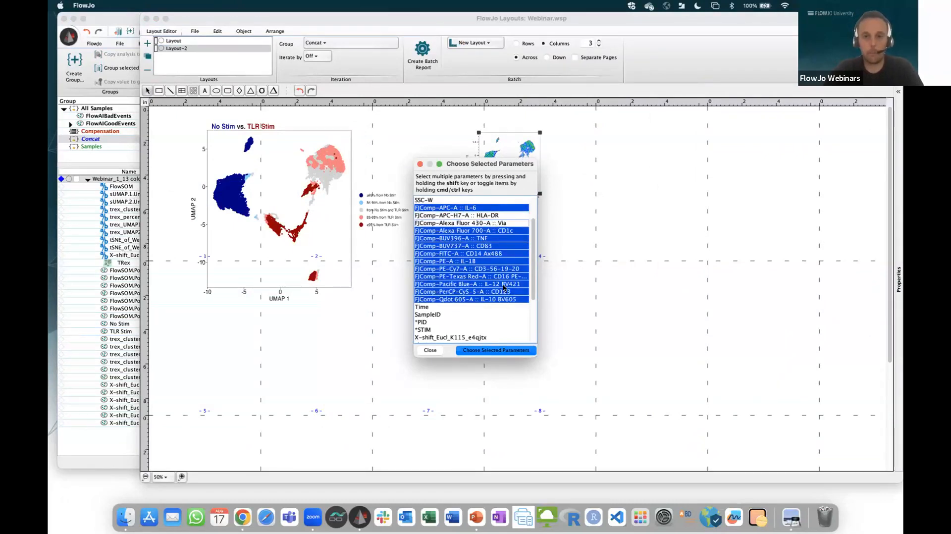
pyautogui.keyDown('super'); pyautogui.click(503, 269); pyautogui.keyUp('super')
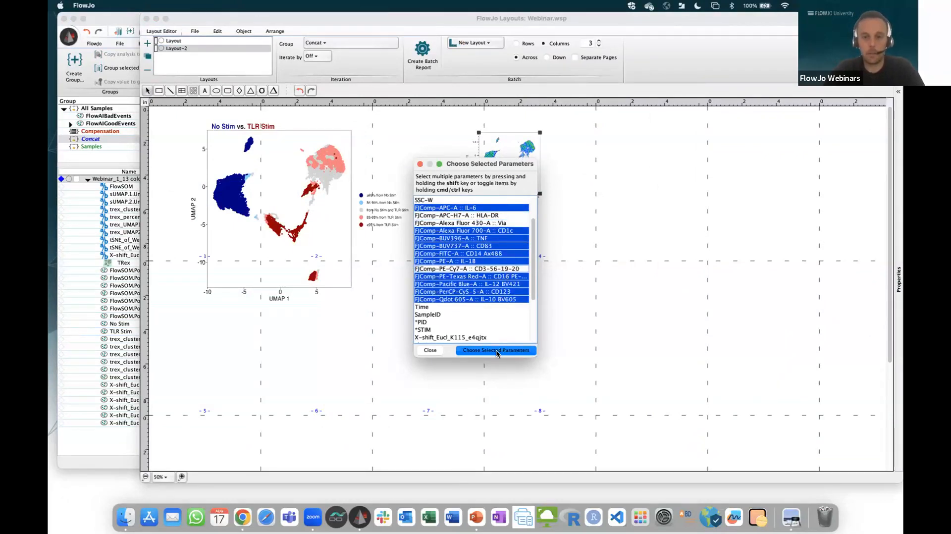
pyautogui.click(496, 350)
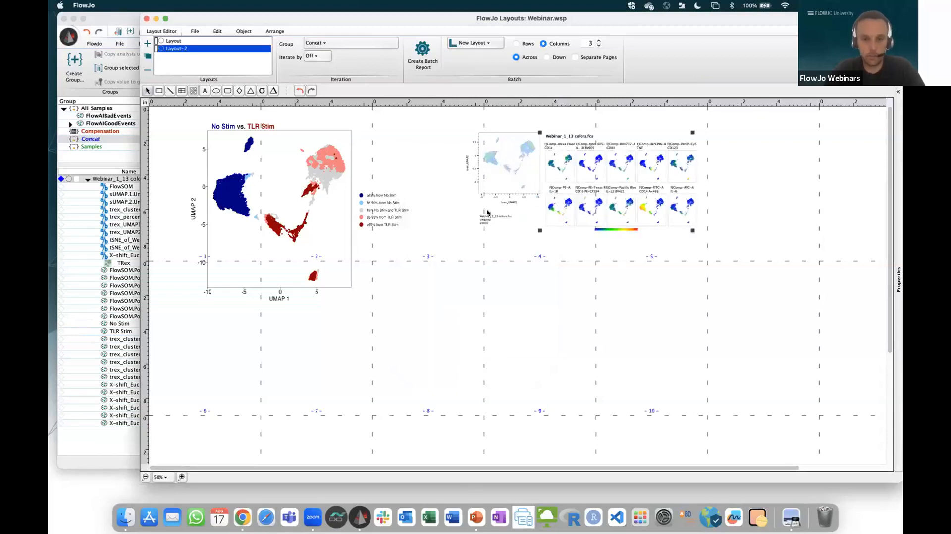
# Step: Move the trex_UMAP plot and its color-mapped multigraph closer to the T-REX legend, and place a duplicate of the plot below them
pyautogui.moveTo(485, 169); pyautogui.dragTo(450, 166)
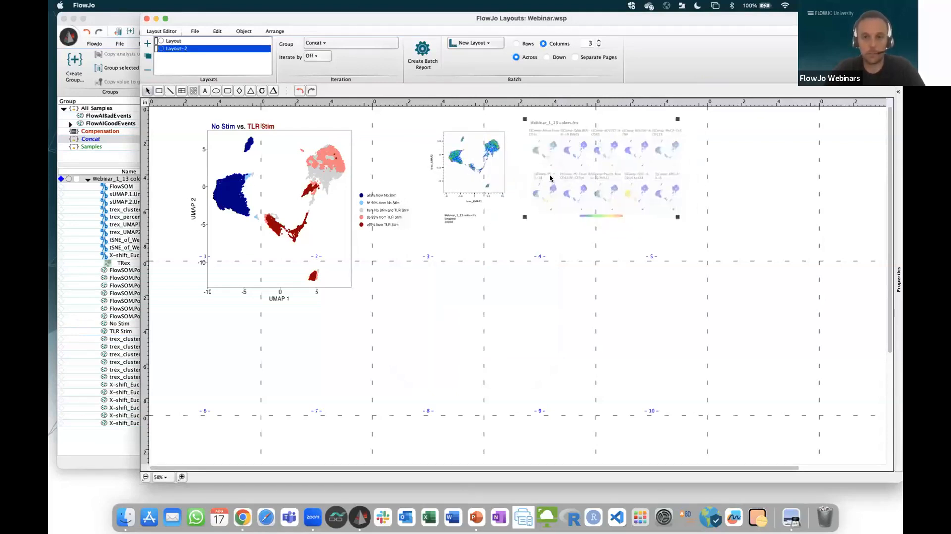
pyautogui.rightClick(477, 176)
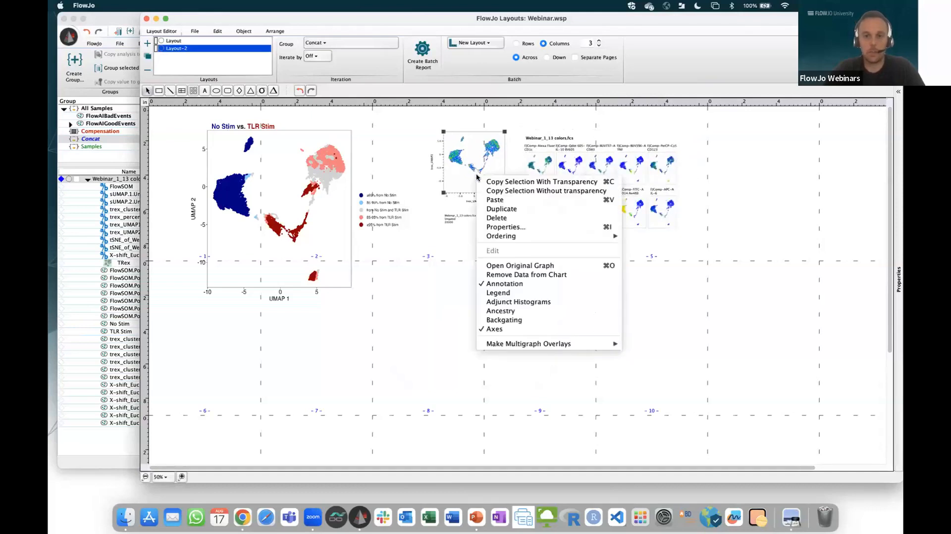
pyautogui.click(502, 209)
pyautogui.moveTo(478, 176); pyautogui.dragTo(378, 375)
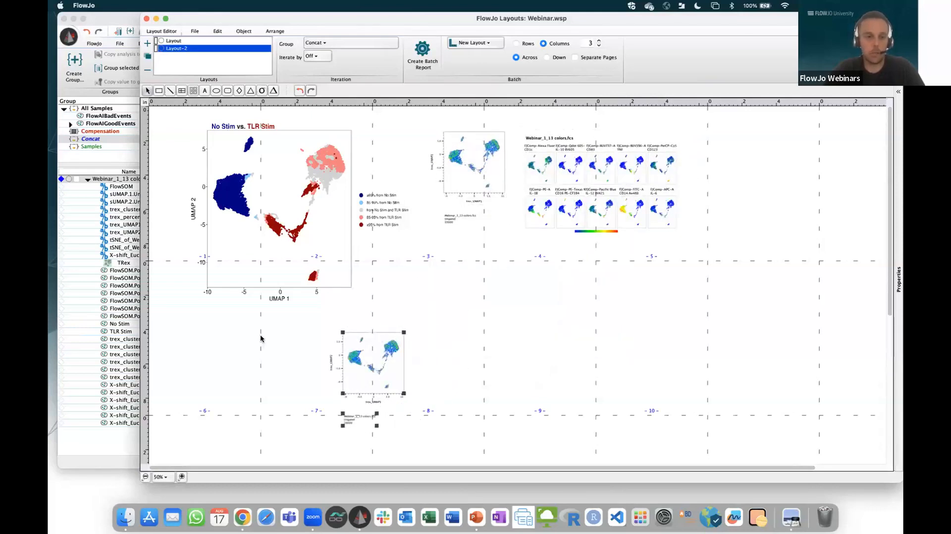
# Step: Overlay populations trex_cluster_1 through trex_cluster_6 on the duplicated trex_UMAP plot in the layout
pyautogui.click(119, 301)
pyautogui.click(535, 222)
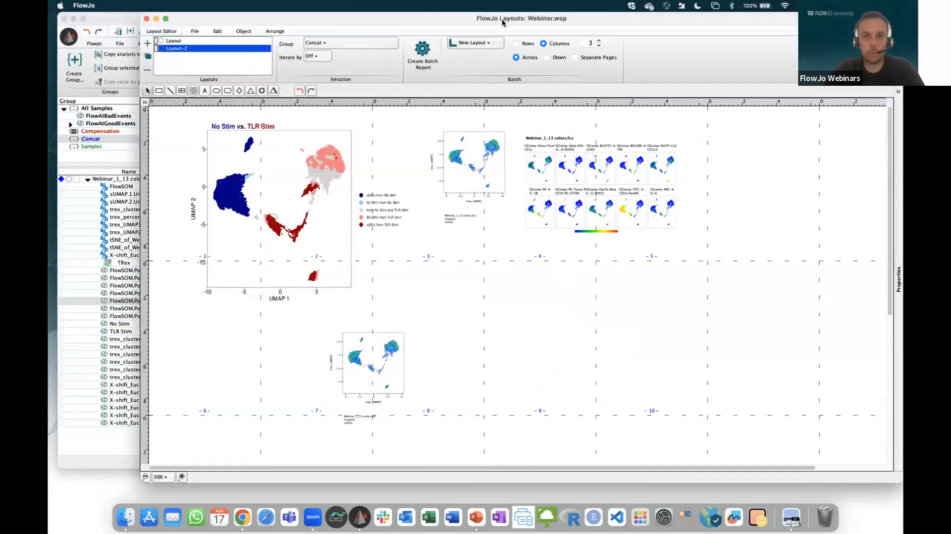
pyautogui.moveTo(503, 19); pyautogui.dragTo(780, 15)
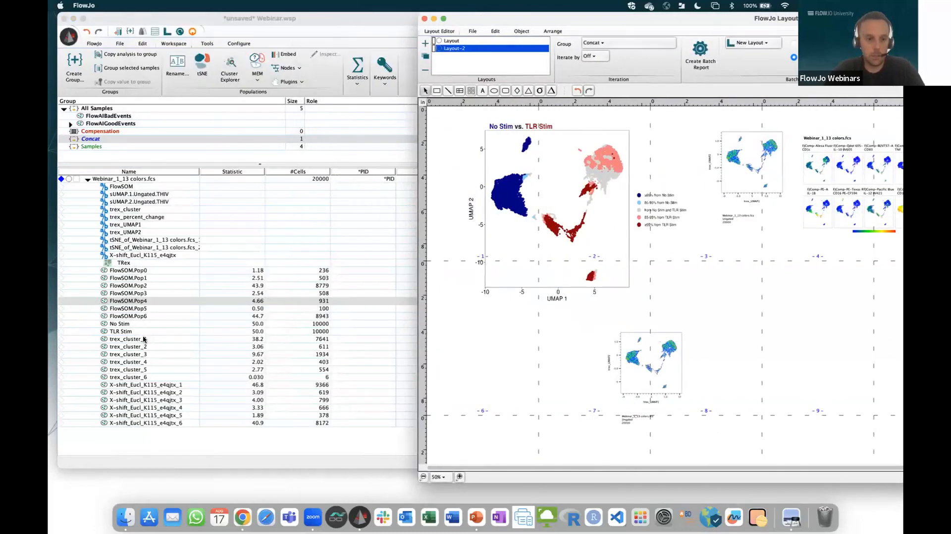
pyautogui.click(143, 339)
pyautogui.keyDown('shift'); pyautogui.click(141, 378); pyautogui.keyUp('shift')
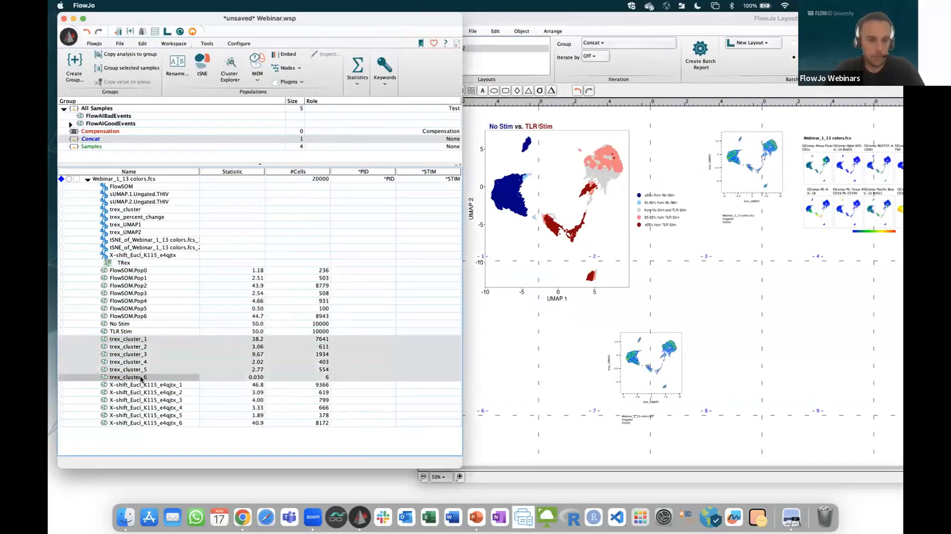
pyautogui.moveTo(142, 362); pyautogui.dragTo(648, 367)
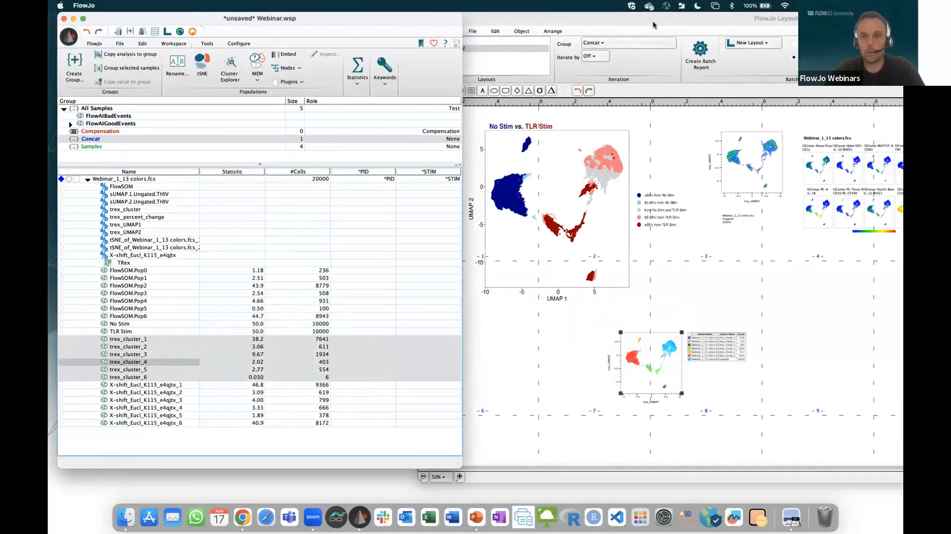
pyautogui.moveTo(653, 25); pyautogui.dragTo(388, 16)
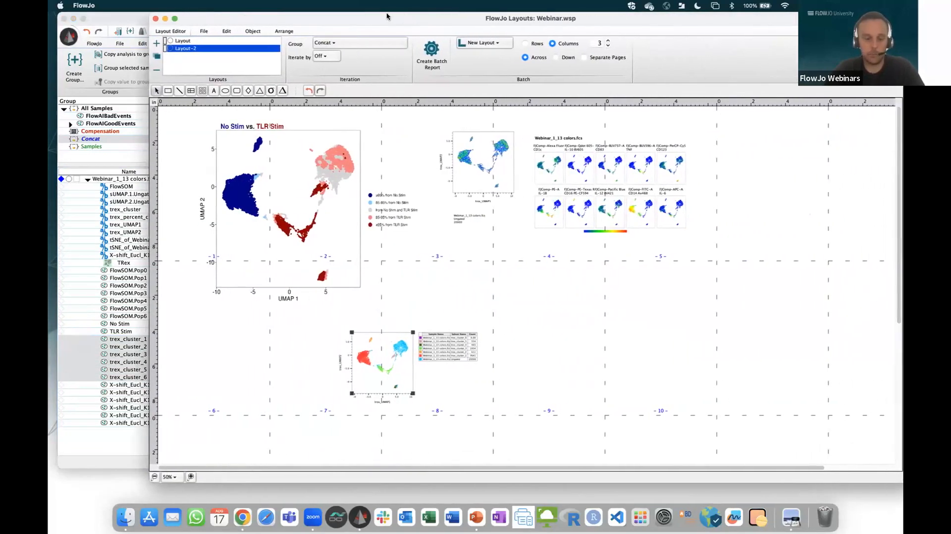
# Step: Move the cluster overlay plot directly beneath the T-REX image, working at 100% zoom
pyautogui.click(191, 476)
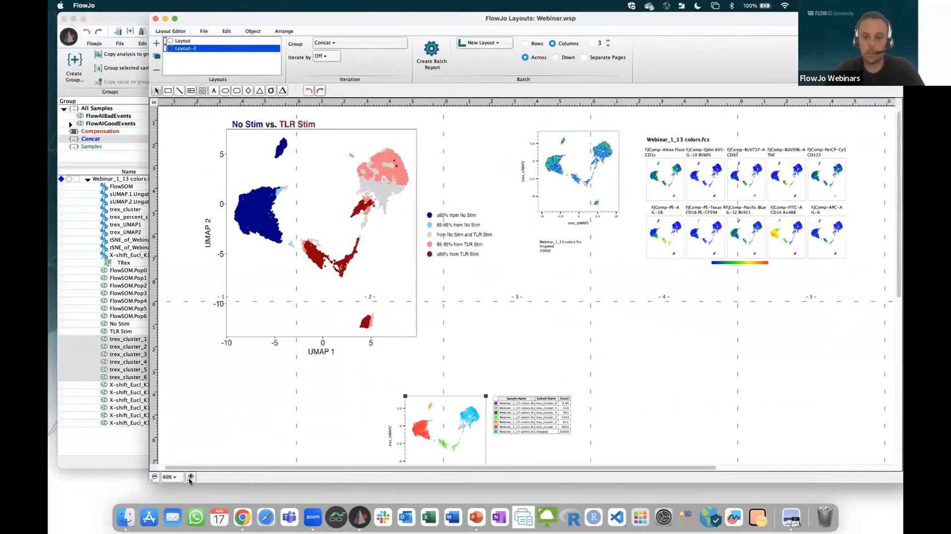
pyautogui.scroll(-5, 365, 365)
pyautogui.hscroll(-2, 533, 321)
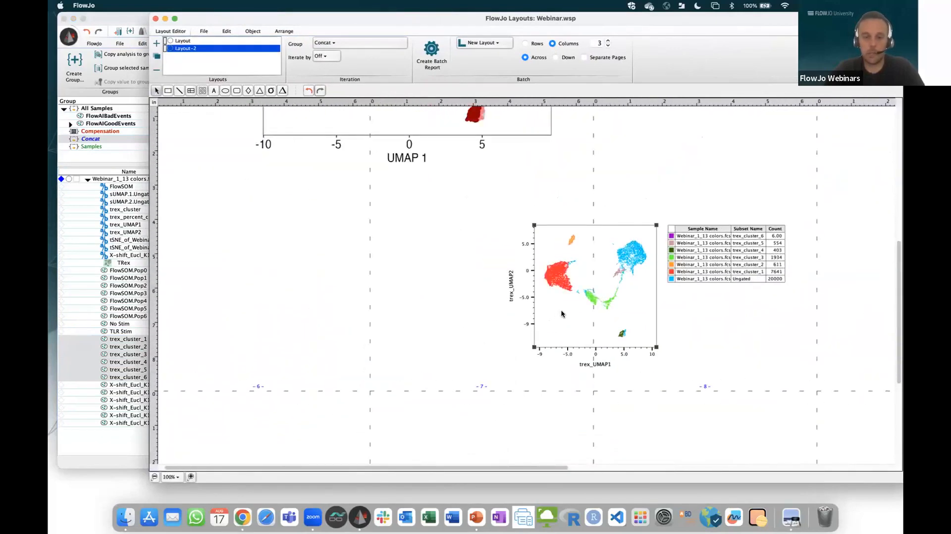
pyautogui.moveTo(563, 314); pyautogui.dragTo(298, 293)
# Step: Compare the trex cluster overlay and its legend with the No Stim vs. TLR Stim T-REX plot, and close the layout window
pyautogui.scroll(5, 469, 314)
pyautogui.hscroll(-1, 468, 314)
pyautogui.scroll(3, 469, 314)
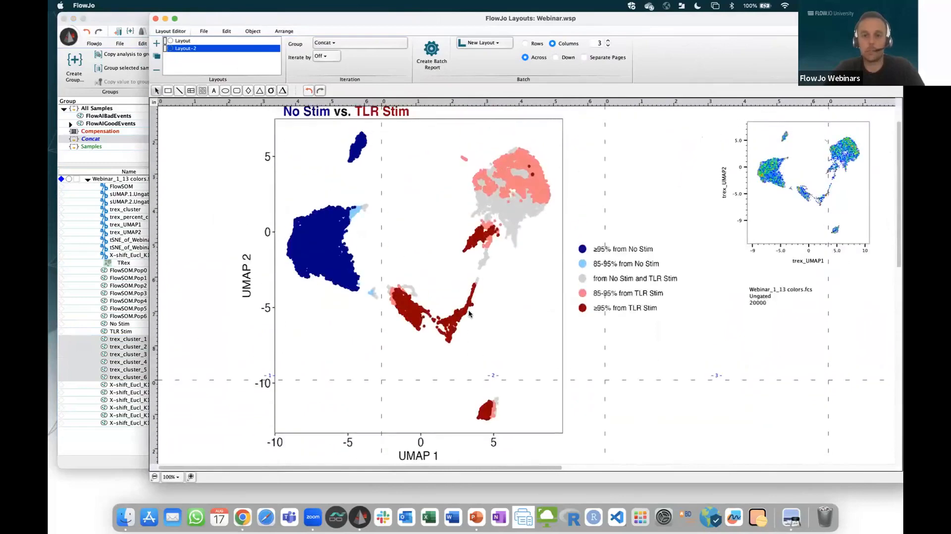
pyautogui.scroll(-6, 470, 314)
pyautogui.hscroll(2, 469, 314)
pyautogui.scroll(4, 469, 314)
pyautogui.hscroll(-1, 469, 314)
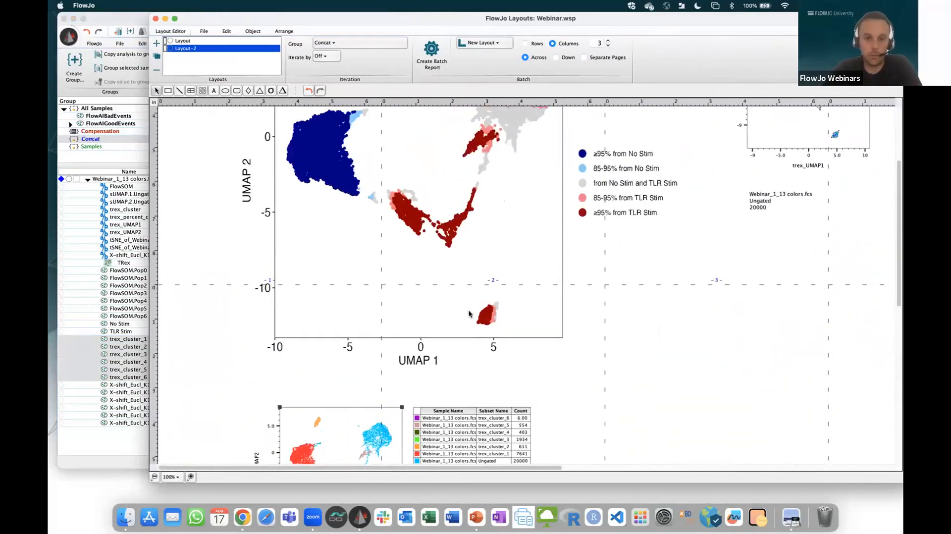
pyautogui.scroll(2, 470, 314)
pyautogui.scroll(-5, 469, 314)
pyautogui.scroll(-3, 469, 313)
pyautogui.hscroll(1, 469, 314)
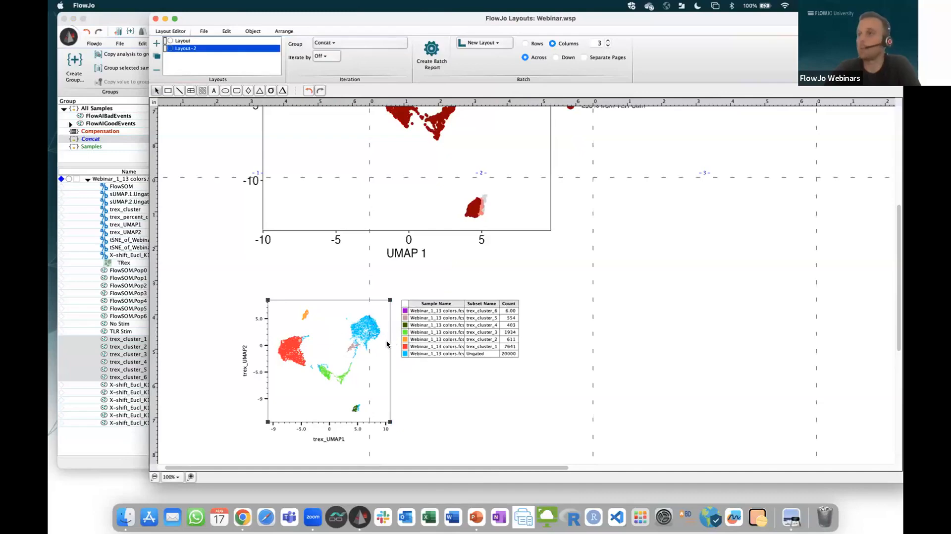
pyautogui.scroll(8, 472, 332)
pyautogui.hscroll(3, 472, 331)
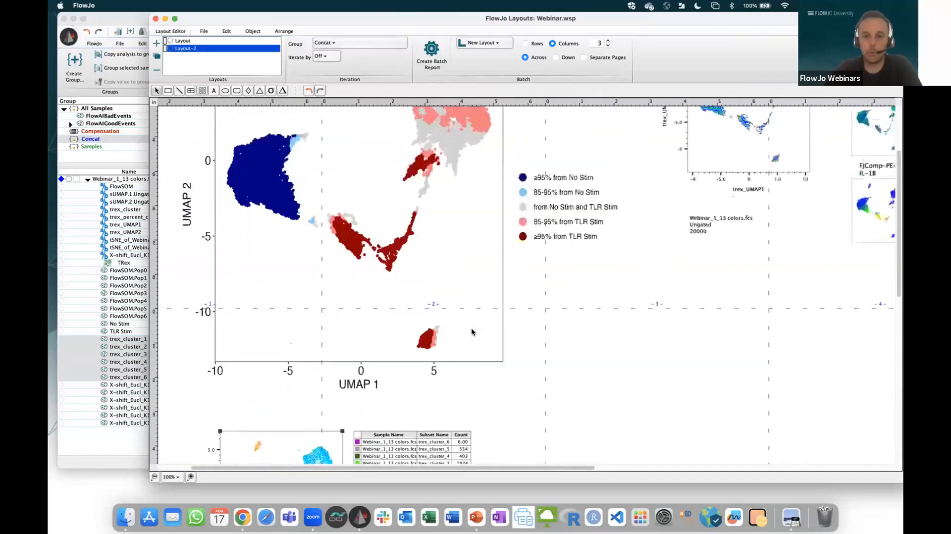
pyautogui.hscroll(-4, 472, 331)
pyautogui.scroll(-10, 471, 332)
pyautogui.scroll(12, 472, 332)
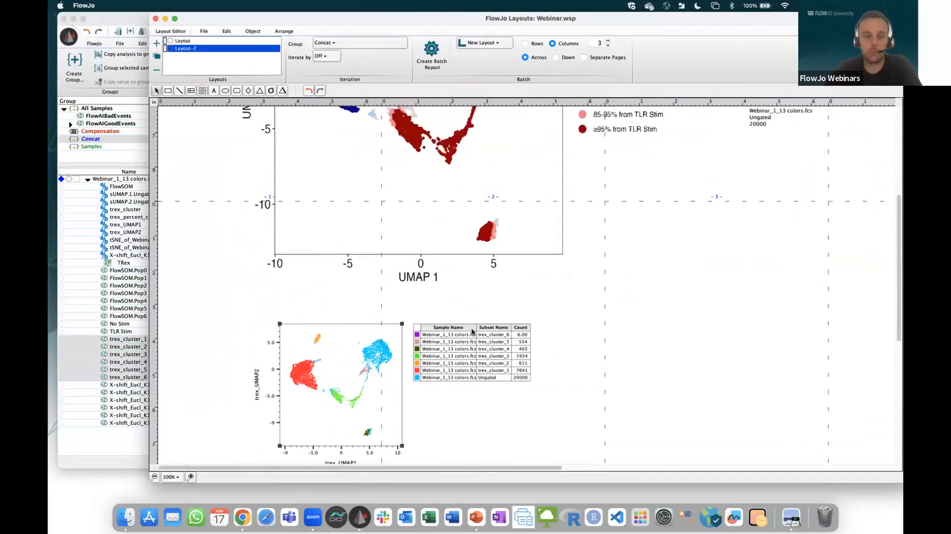
pyautogui.hscroll(1, 472, 331)
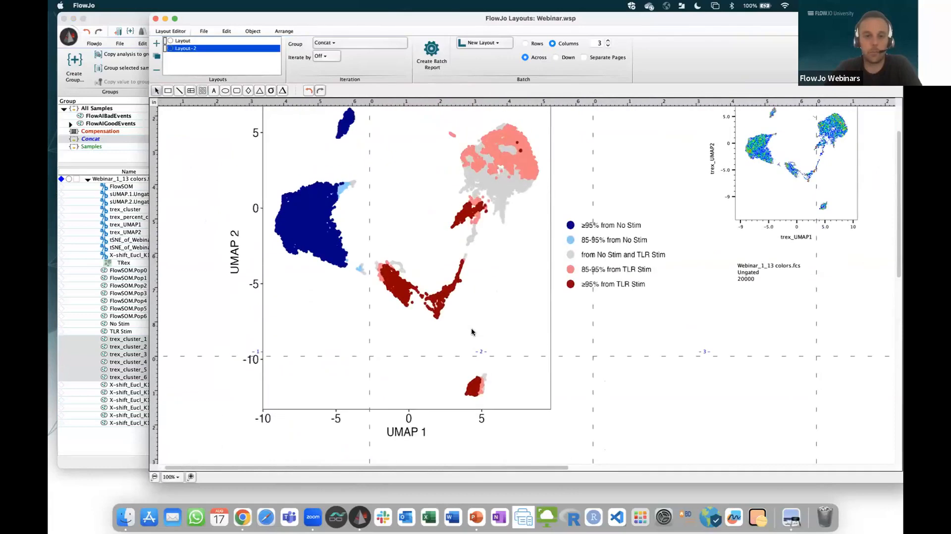
pyautogui.click(155, 19)
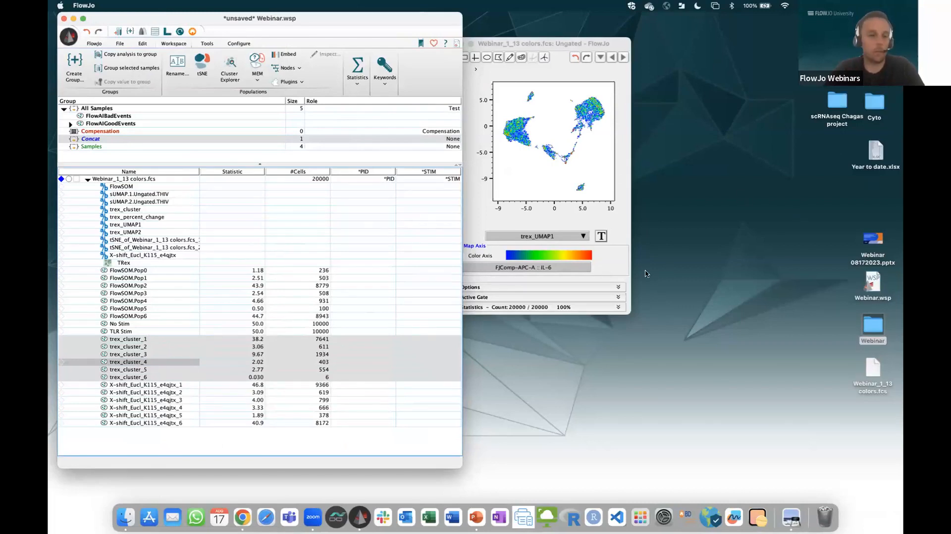
# Step: Start creating MEM scores with node renaming for populations trex_cluster_1 through trex_cluster_6
pyautogui.click(157, 292)
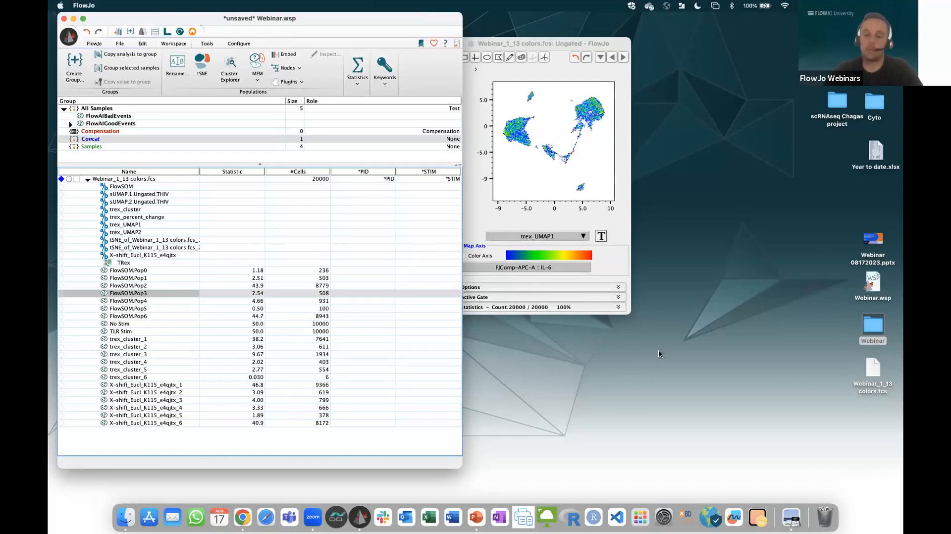
pyautogui.click(304, 203)
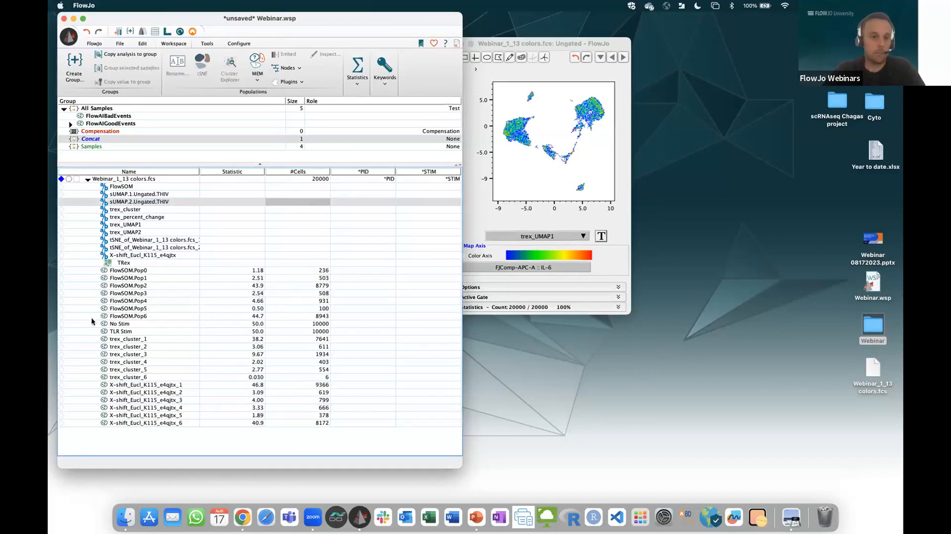
pyautogui.click(153, 341)
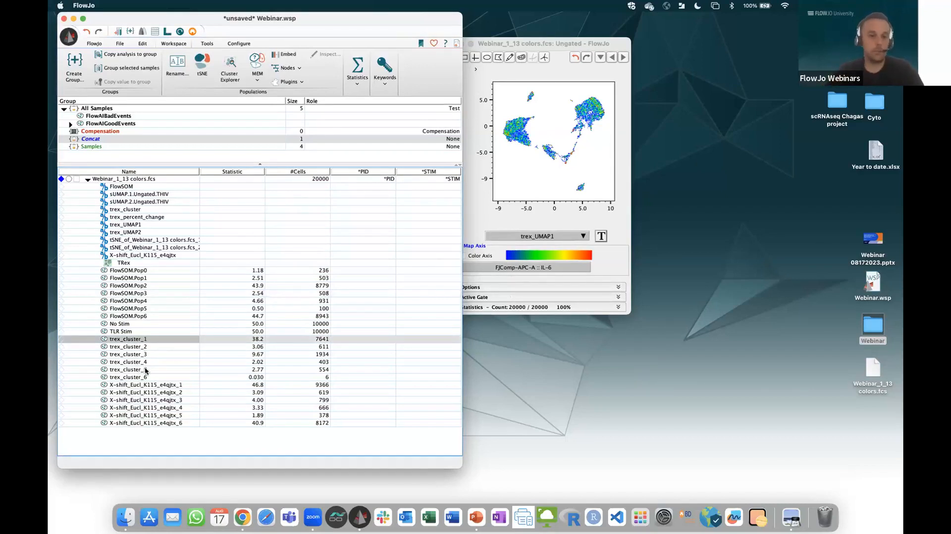
pyautogui.keyDown('shift'); pyautogui.click(147, 378); pyautogui.keyUp('shift')
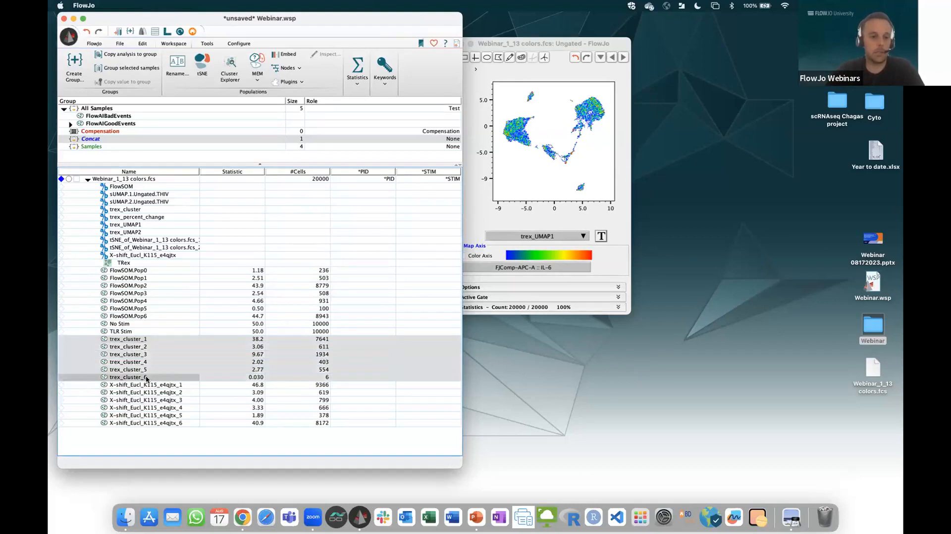
pyautogui.click(257, 66)
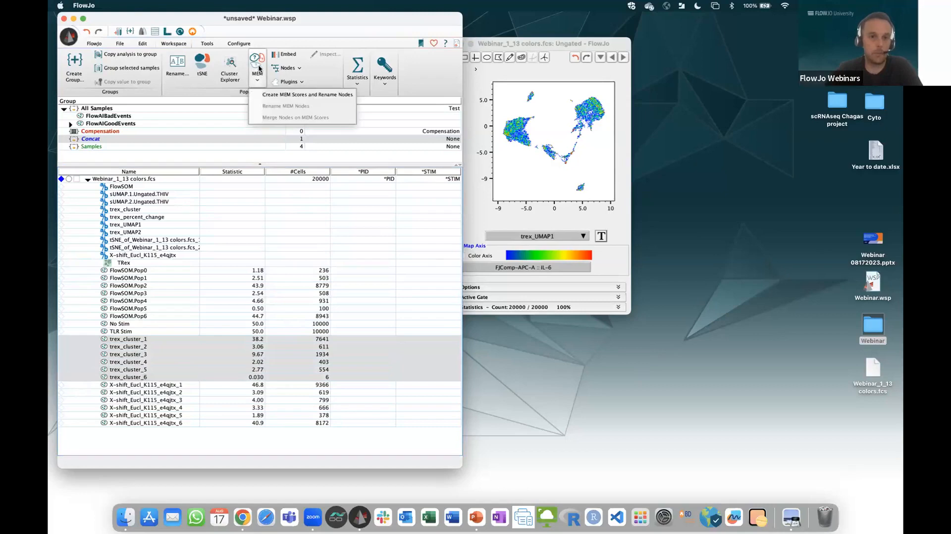
pyautogui.click(319, 95)
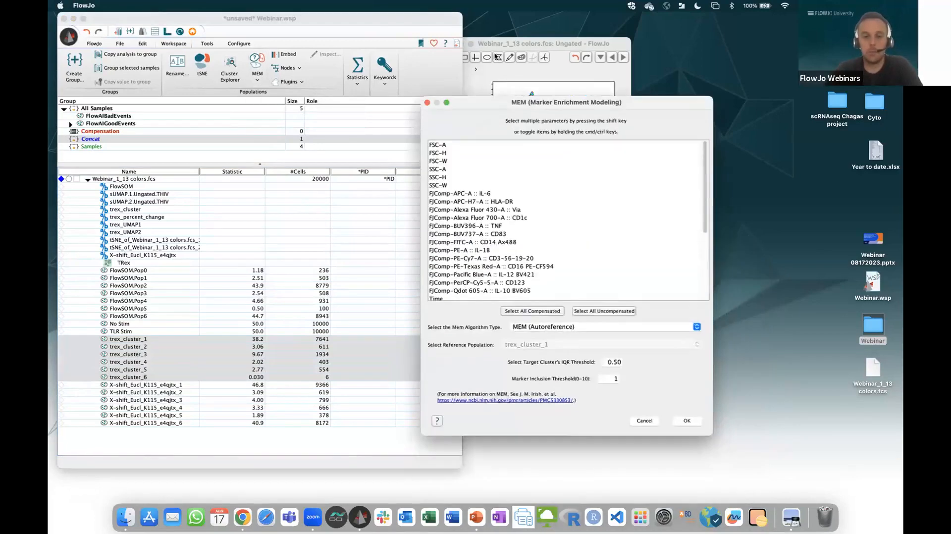
# Step: Choose the FJComp parameters IL-6 through IL-10 BV605 for MEM, excluding HLA-DR, Via and CD3-56-19-20, and enlarge the dialog
pyautogui.click(434, 124)
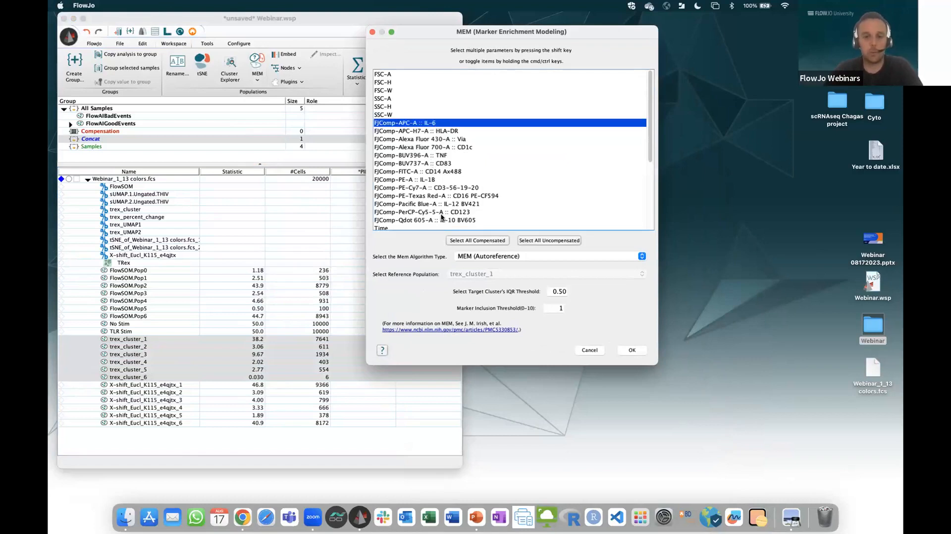
pyautogui.keyDown('shift'); pyautogui.click(462, 220); pyautogui.keyUp('shift')
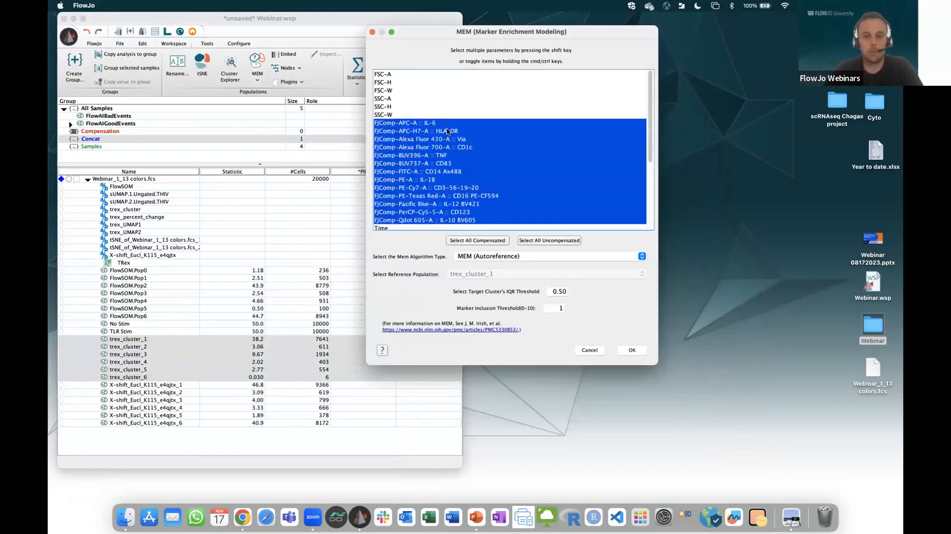
pyautogui.keyDown('super'); pyautogui.click(446, 131); pyautogui.keyUp('super')
pyautogui.keyDown('super'); pyautogui.click(443, 139); pyautogui.keyUp('super')
pyautogui.keyDown('super'); pyautogui.click(466, 189); pyautogui.keyUp('super')
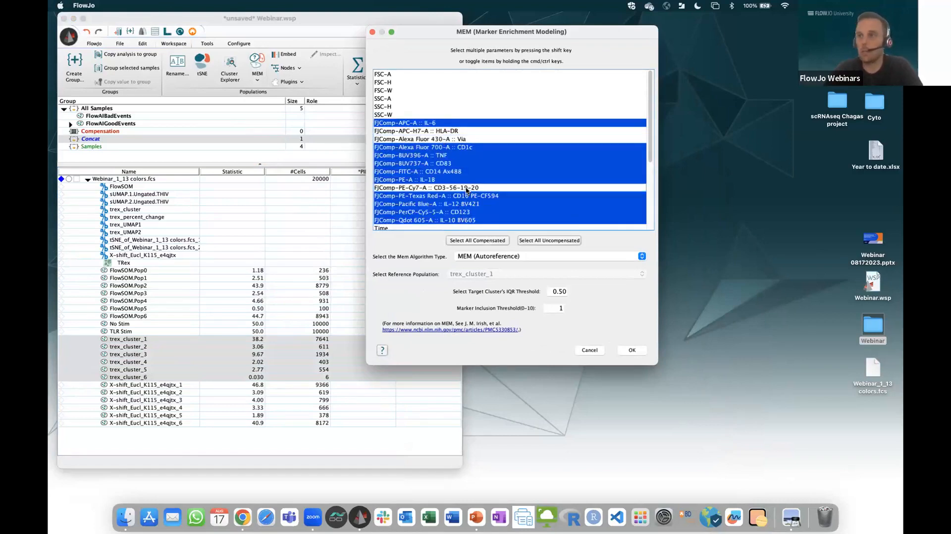
pyautogui.scroll(-2, 493, 188)
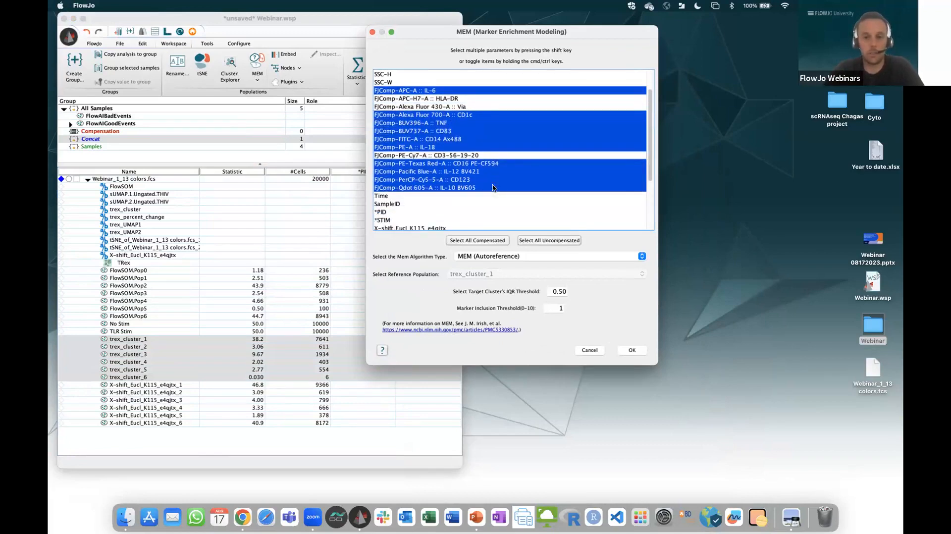
pyautogui.scroll(2, 493, 188)
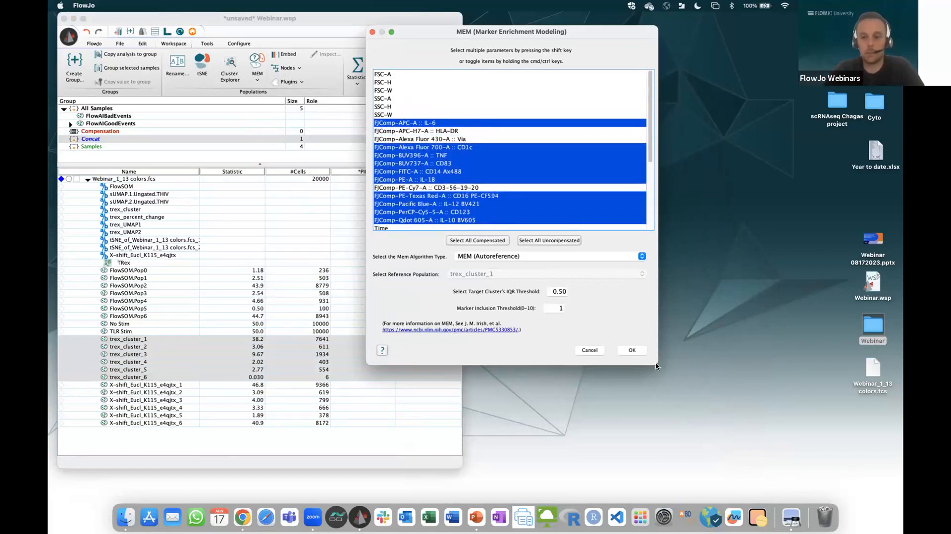
pyautogui.moveTo(655, 362); pyautogui.dragTo(701, 441)
# Step: Try the User Defined Reference MEM algorithm with trex_cluster_6 as the reference population
pyautogui.click(481, 259)
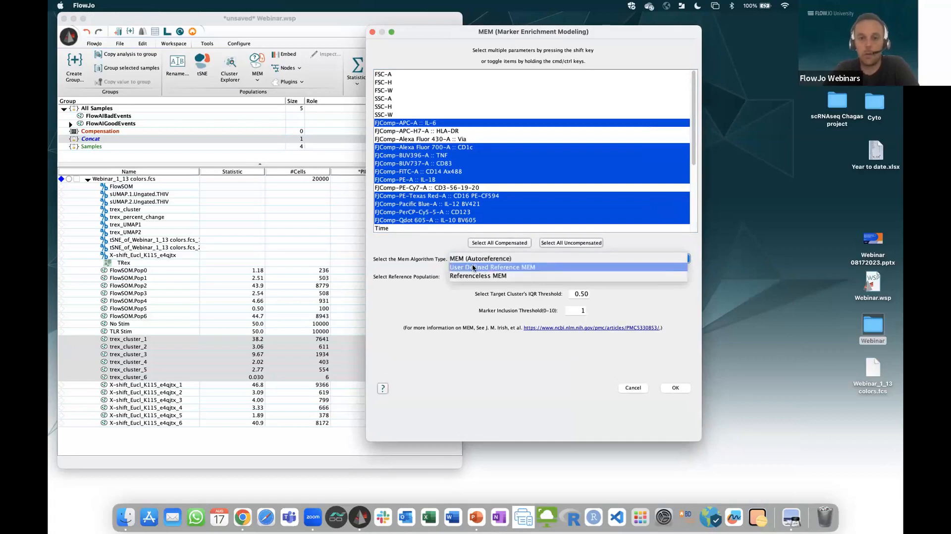
pyautogui.click(508, 272)
pyautogui.click(495, 274)
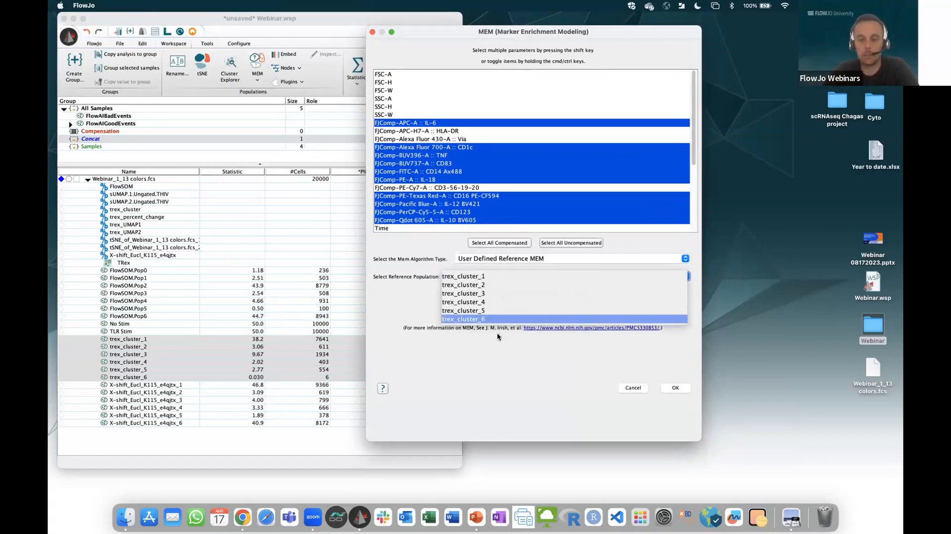
pyautogui.click(498, 319)
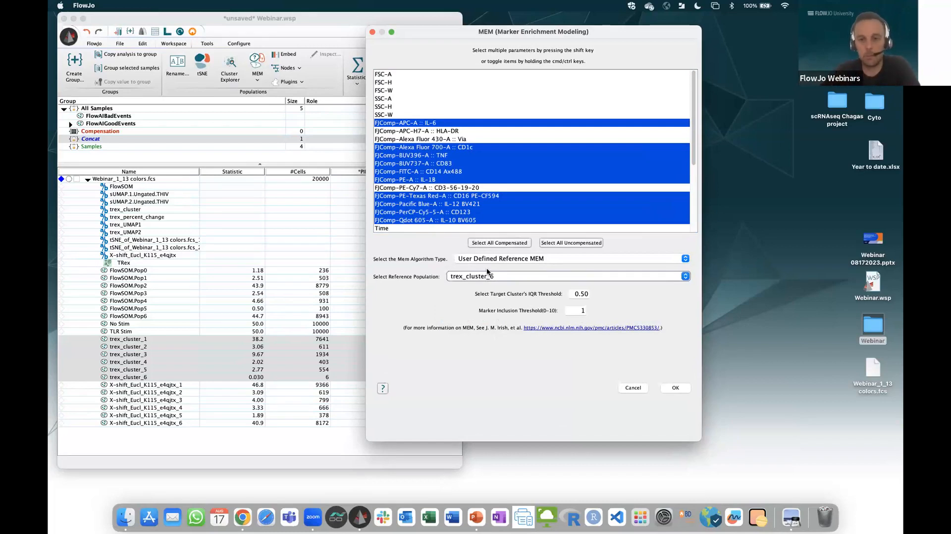
# Step: Set the algorithm type to MEM (Autoreference) and run MEM on the selected trex clusters
pyautogui.click(508, 261)
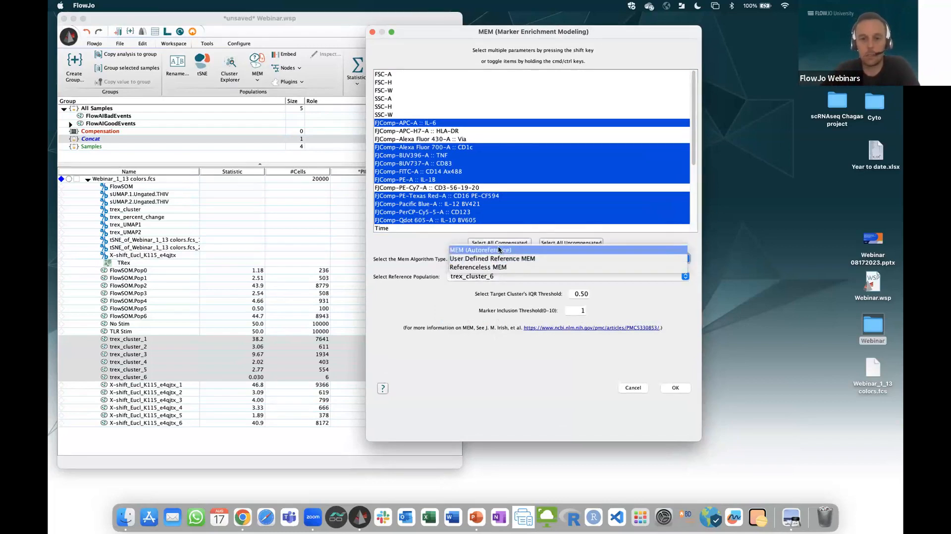
pyautogui.click(500, 251)
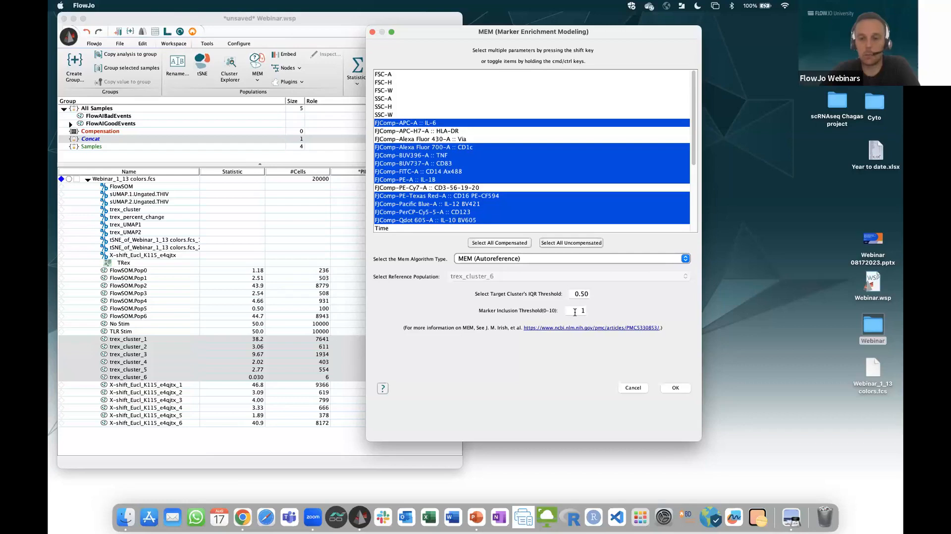
pyautogui.moveTo(573, 314)
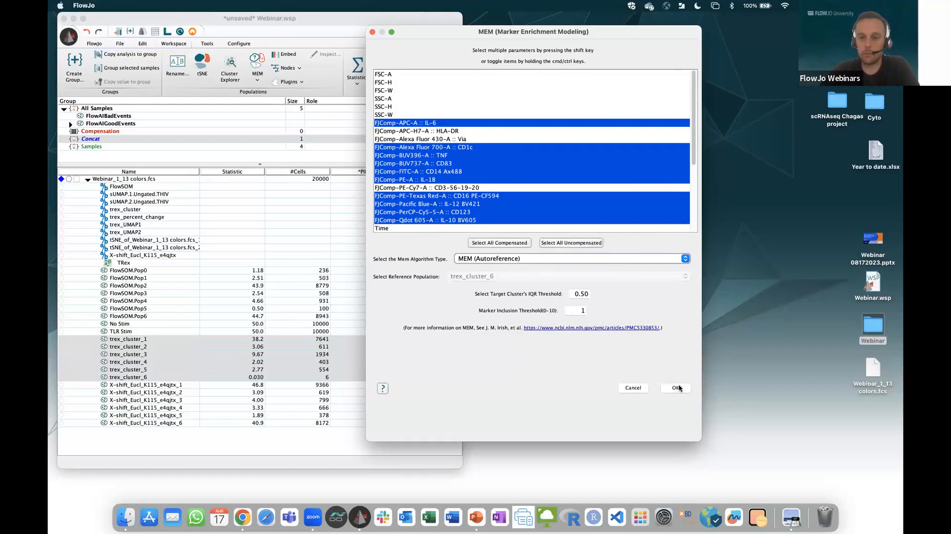
pyautogui.click(677, 387)
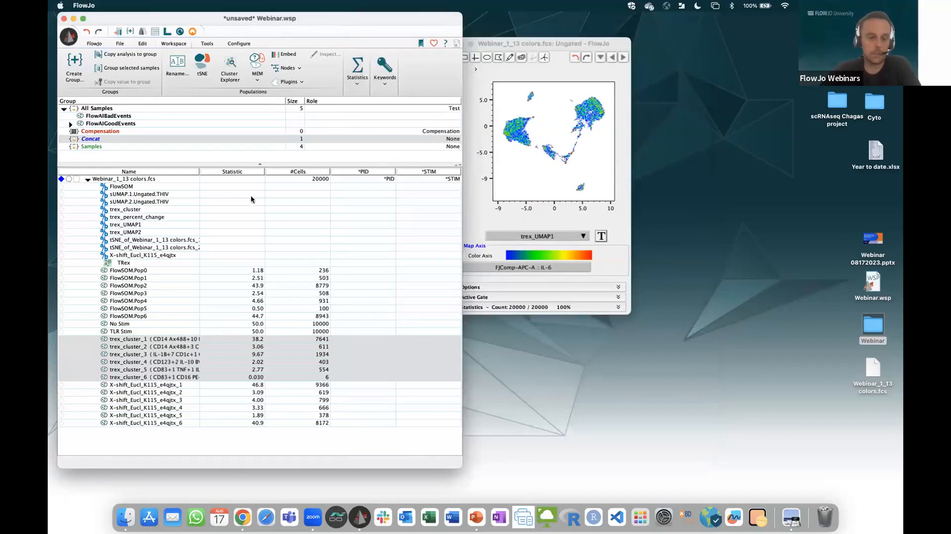
# Step: Widen the Name column and workspace window, and rename the selected trex clusters' MEM nodes using a marker inclusion threshold of 2
pyautogui.moveTo(199, 171); pyautogui.dragTo(399, 204)
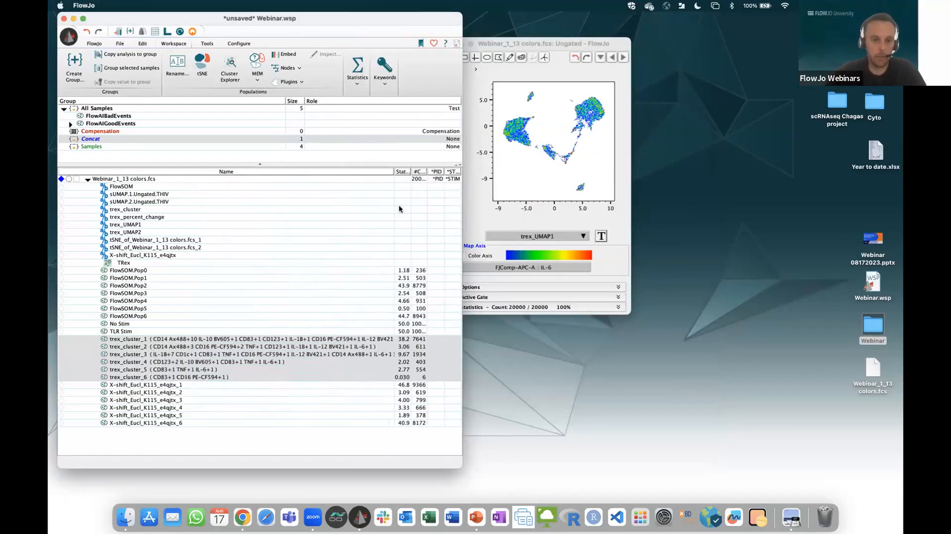
pyautogui.moveTo(459, 464); pyautogui.dragTo(708, 443)
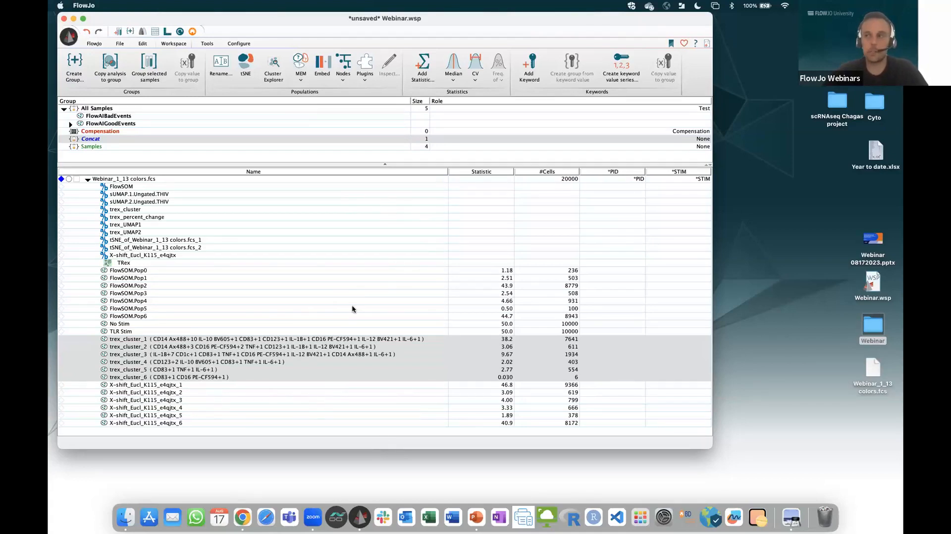
pyautogui.click(301, 75)
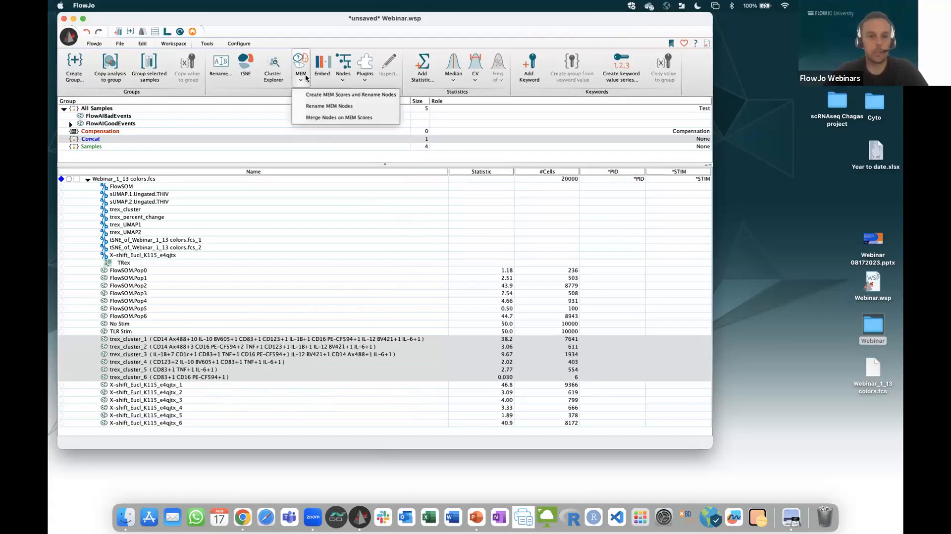
pyautogui.click(348, 108)
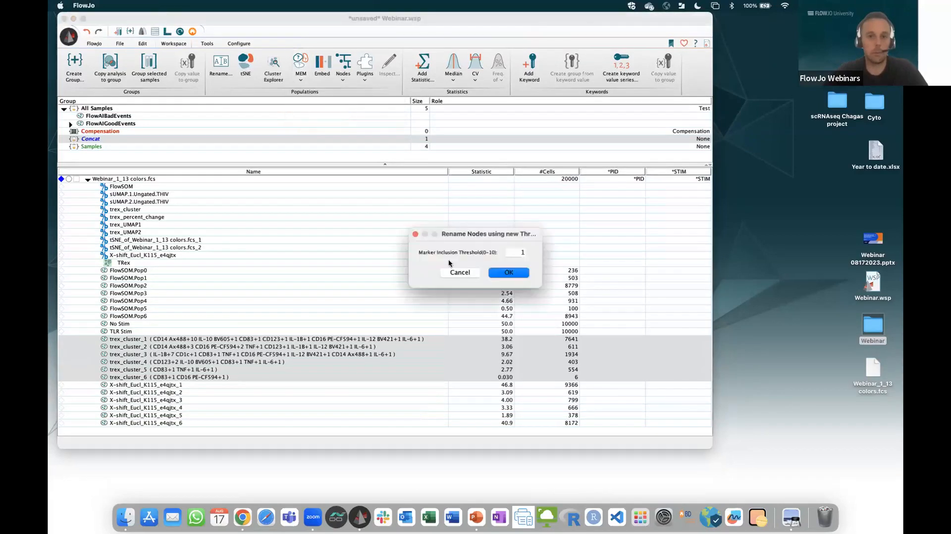
pyautogui.doubleClick(509, 253)
pyautogui.write('2')
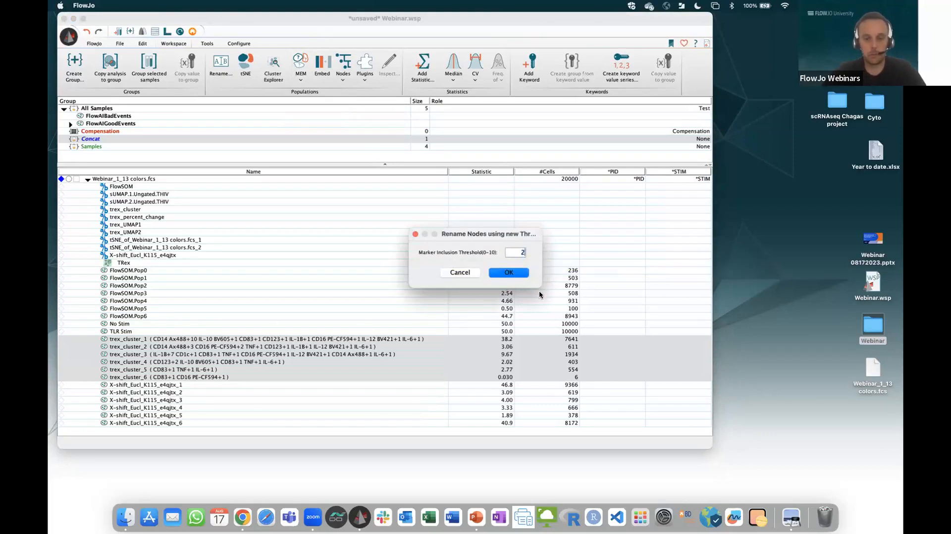
pyautogui.click(520, 273)
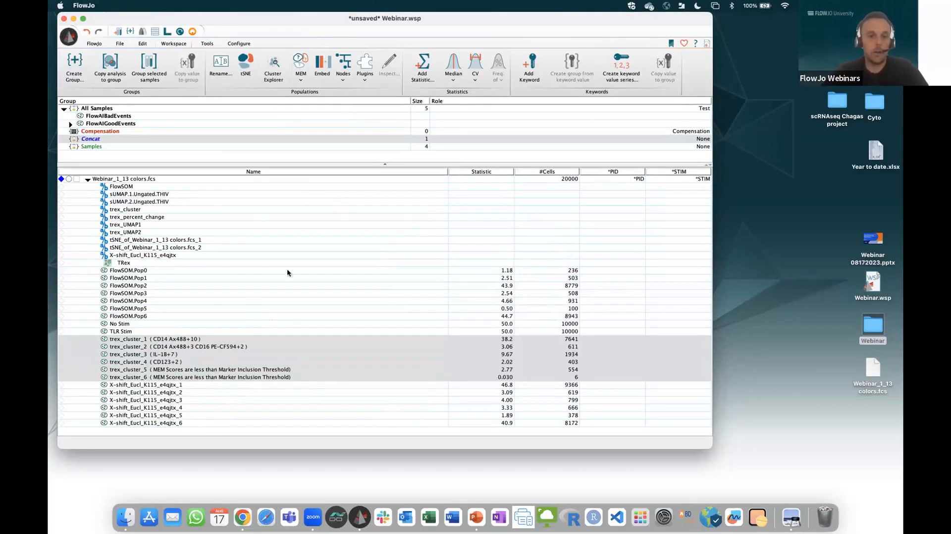
pyautogui.click(245, 286)
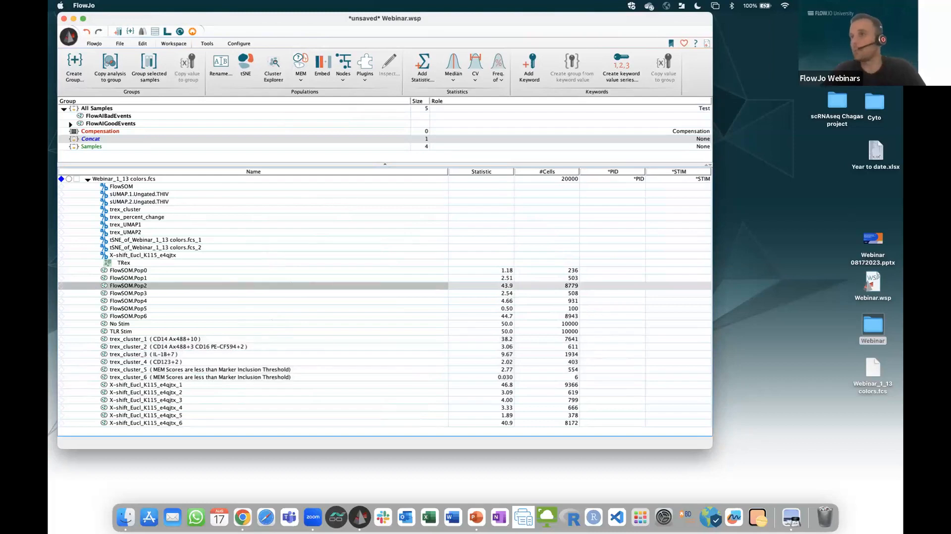
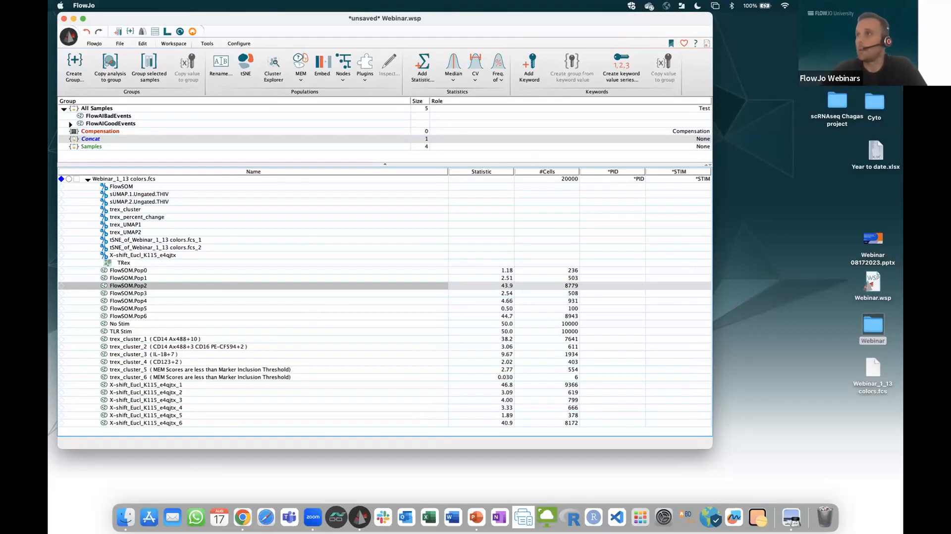
pyautogui.click(186, 377)
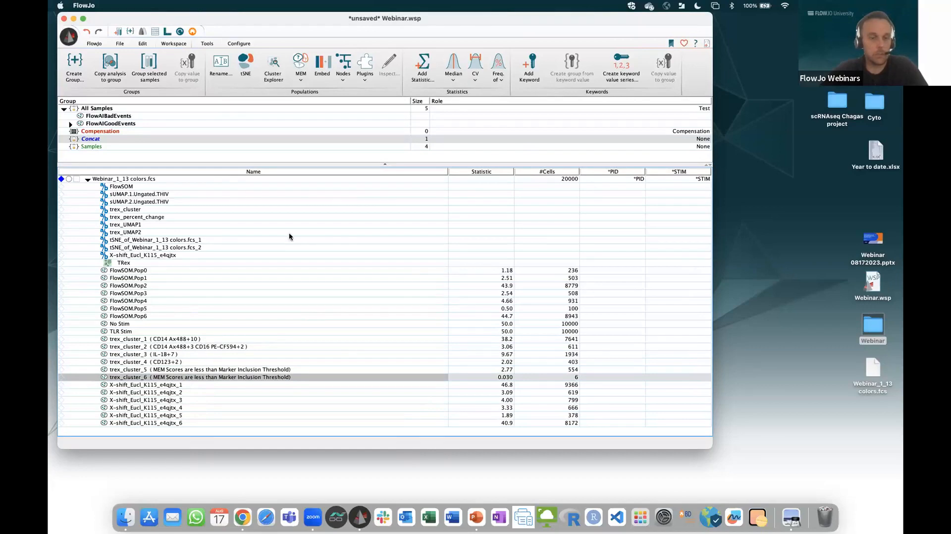
pyautogui.click(88, 180)
pyautogui.click(87, 180)
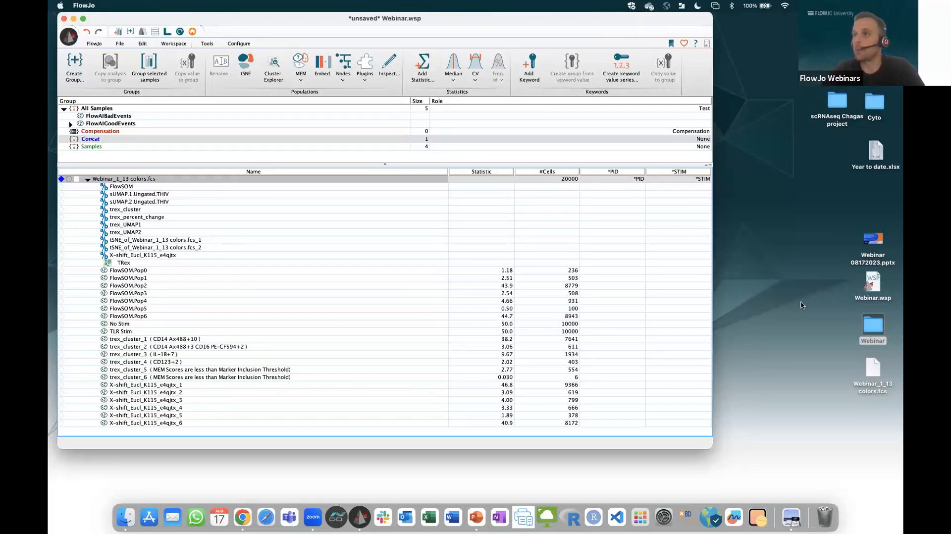
pyautogui.click(182, 332)
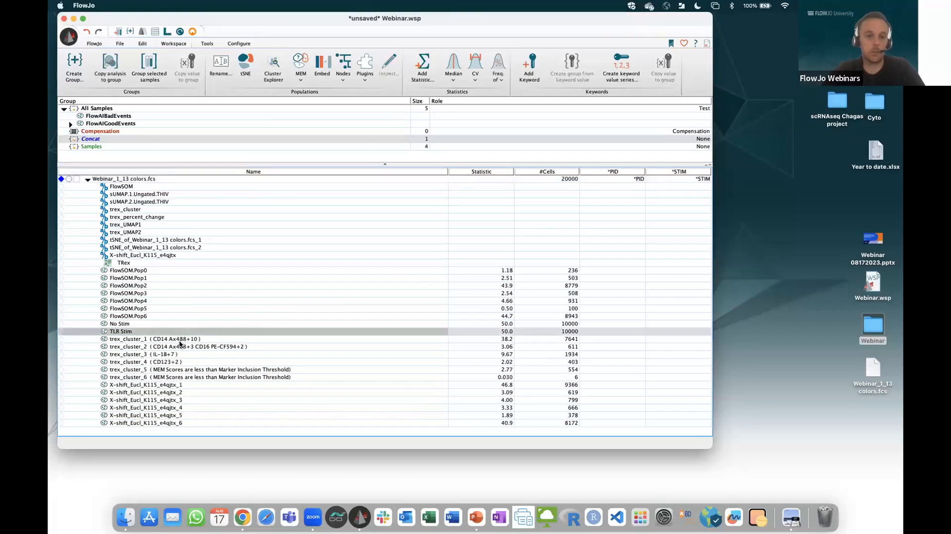
pyautogui.click(179, 339)
pyautogui.keyDown('shift'); pyautogui.click(177, 378); pyautogui.keyUp('shift')
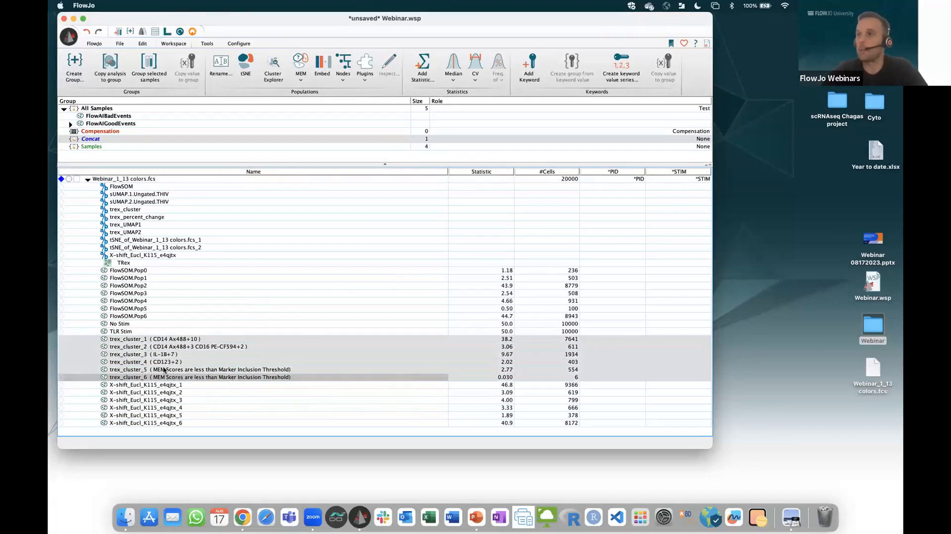
# Step: Start creating MEM scores with node renaming for populations X-shift_Eucl_K115_e4qjtx_1 through X-shift_Eucl_K115_e4qjtx_6
pyautogui.click(154, 390)
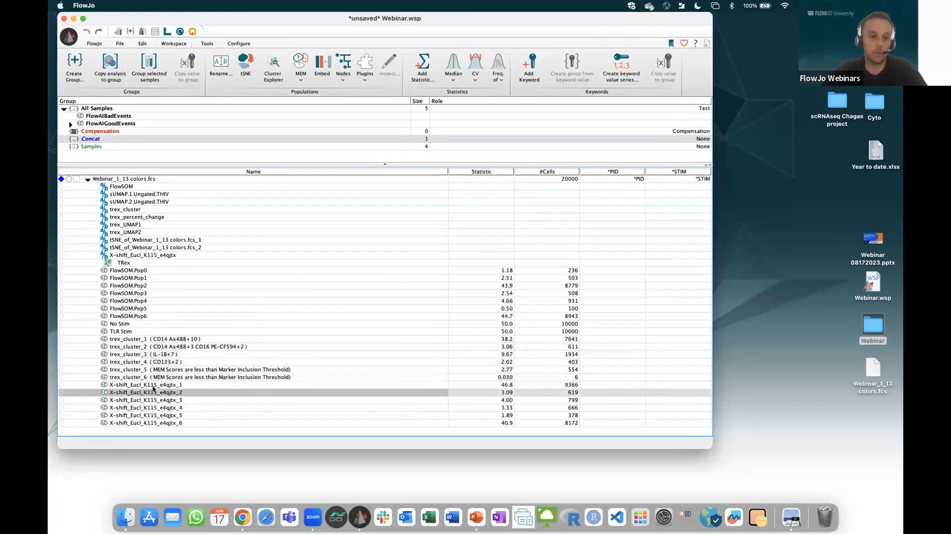
pyautogui.click(160, 385)
pyautogui.keyDown('shift'); pyautogui.click(175, 423); pyautogui.keyUp('shift')
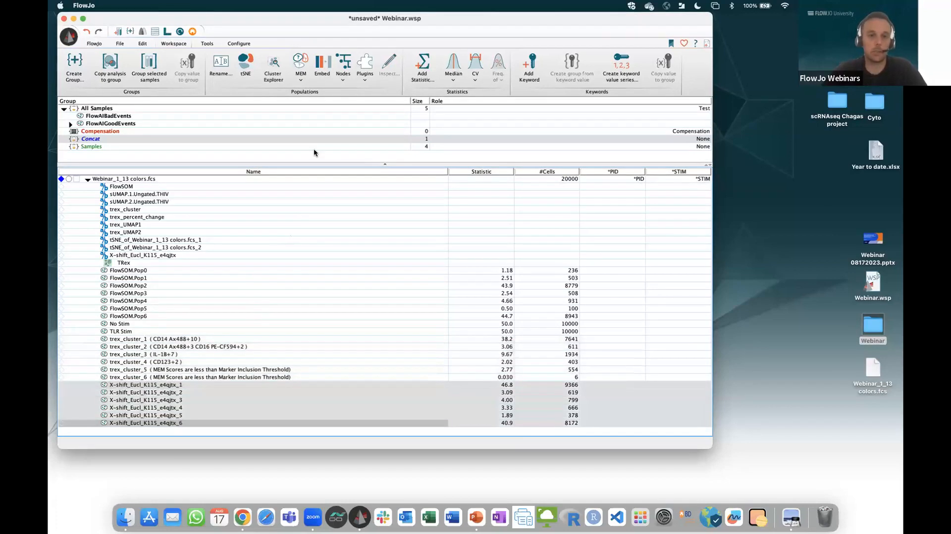
pyautogui.click(301, 66)
pyautogui.click(329, 92)
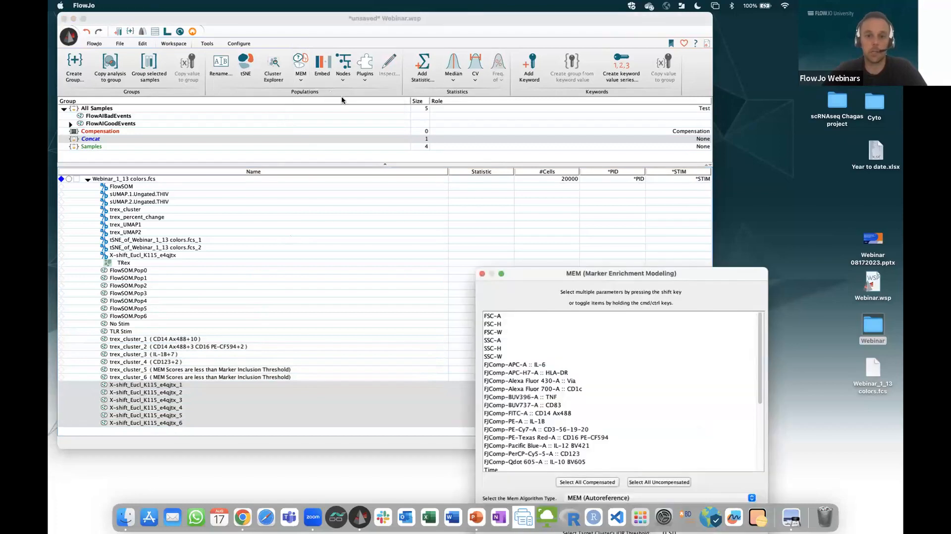
# Step: Choose the compensated parameters IL-6 through IL-10 BV605 for the X-shift MEM run, excluding HLA-DR, Via and CD3-56-19-20
pyautogui.click(548, 365)
pyautogui.scroll(-2, 549, 367)
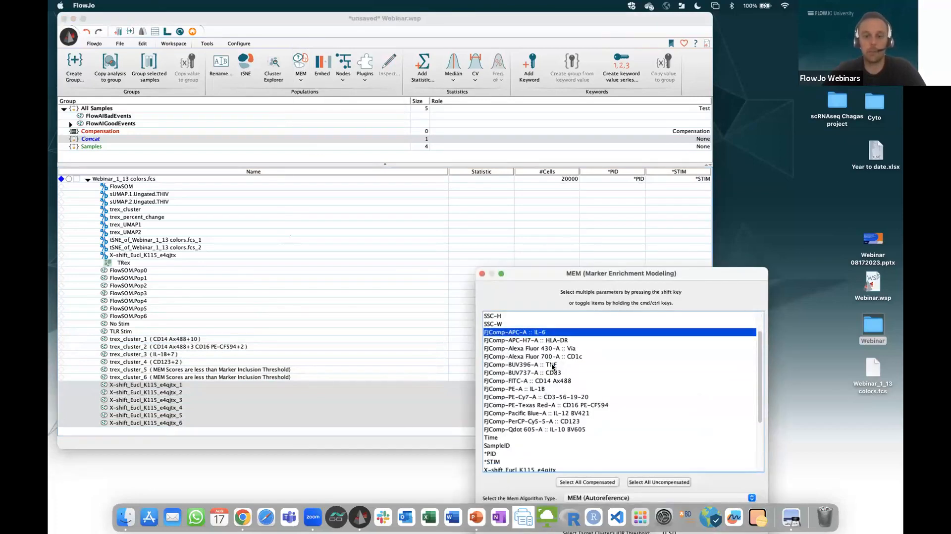
pyautogui.keyDown('shift'); pyautogui.click(540, 432); pyautogui.keyUp('shift')
pyautogui.scroll(2, 541, 435)
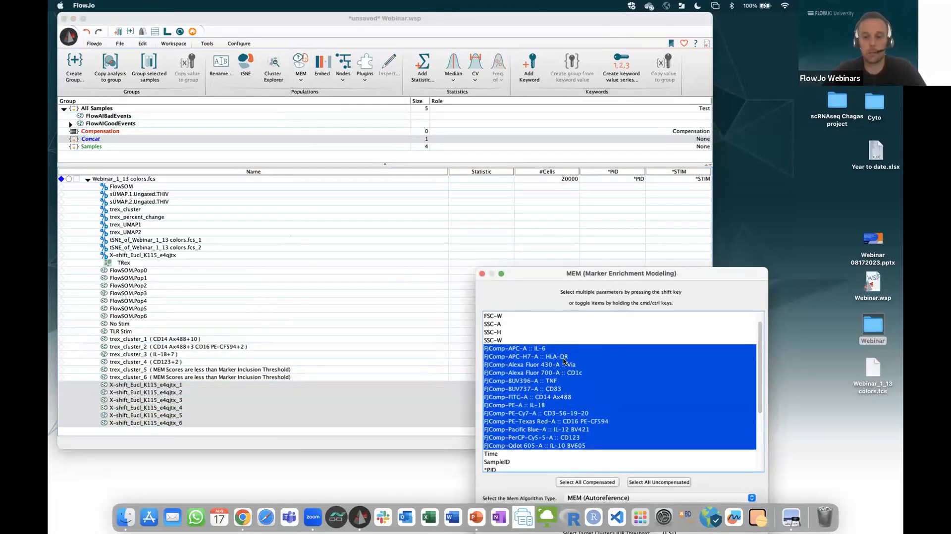
pyautogui.keyDown('super'); pyautogui.click(563, 358); pyautogui.keyUp('super')
pyautogui.keyDown('super'); pyautogui.click(561, 365); pyautogui.keyUp('super')
pyautogui.keyDown('super'); pyautogui.click(566, 414); pyautogui.keyUp('super')
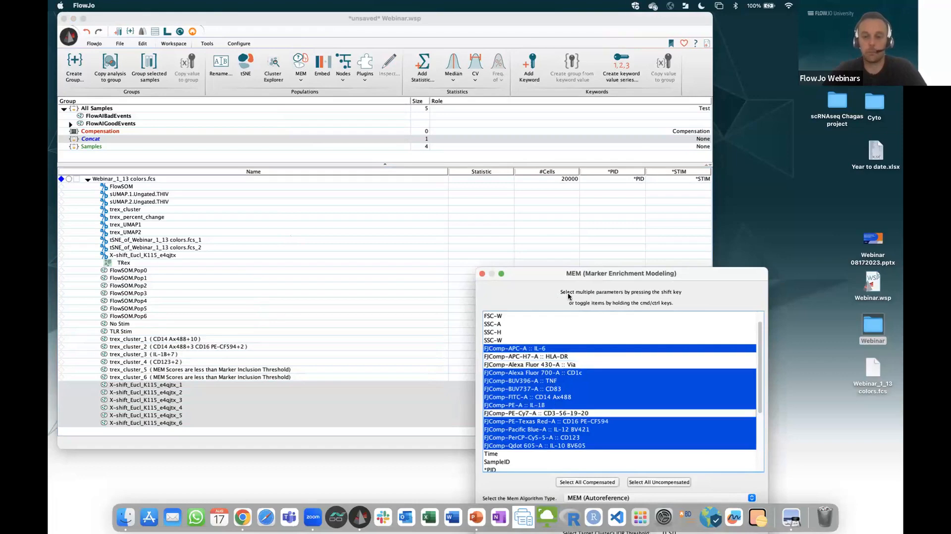
pyautogui.moveTo(582, 275); pyautogui.dragTo(563, 95)
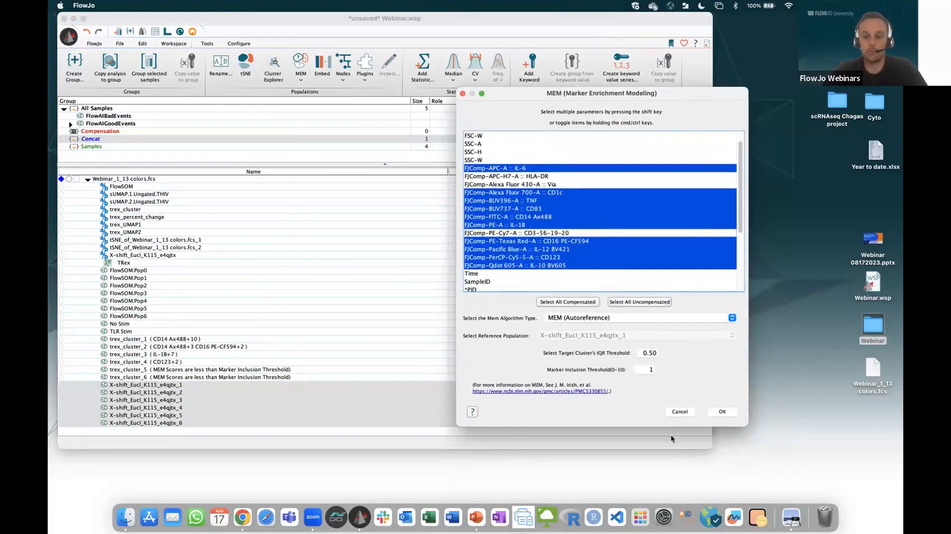
# Step: Run User Defined Reference MEM on the X-shift clusters with X-shift_Eucl_K115_e4qjtx_6 as the reference population
pyautogui.click(647, 319)
pyautogui.click(631, 321)
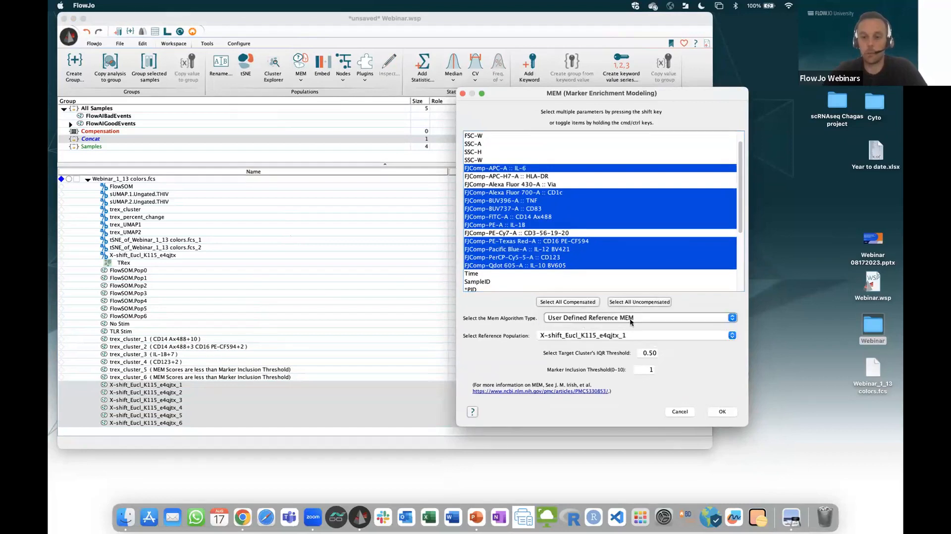
pyautogui.click(617, 338)
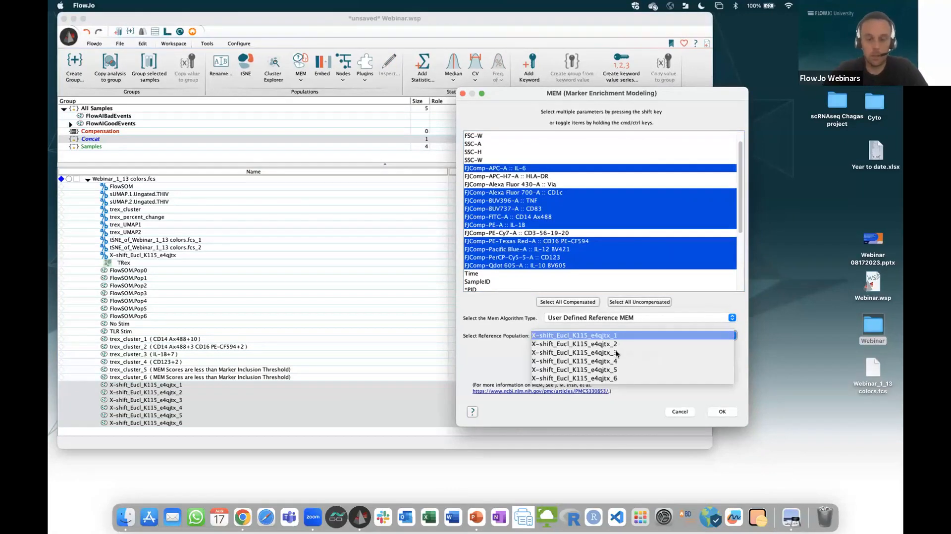
pyautogui.click(615, 378)
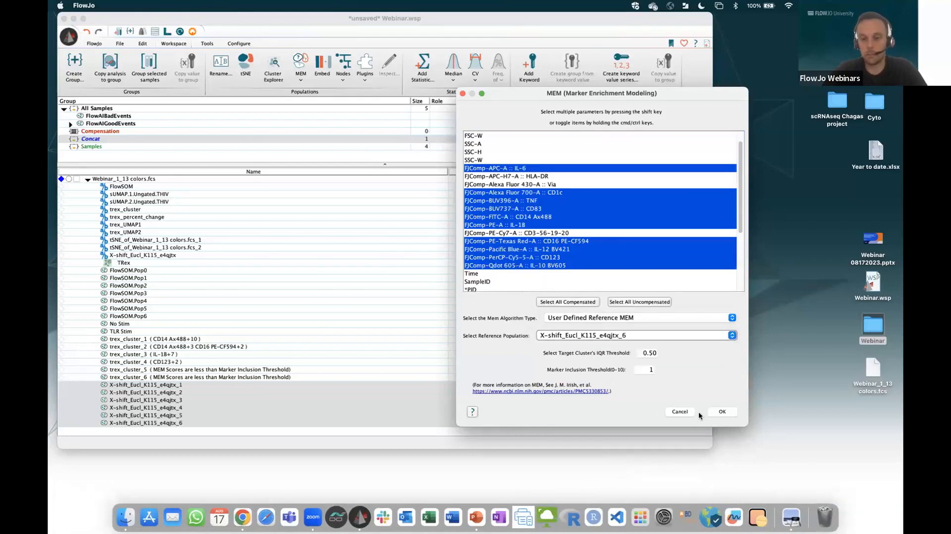
pyautogui.click(714, 412)
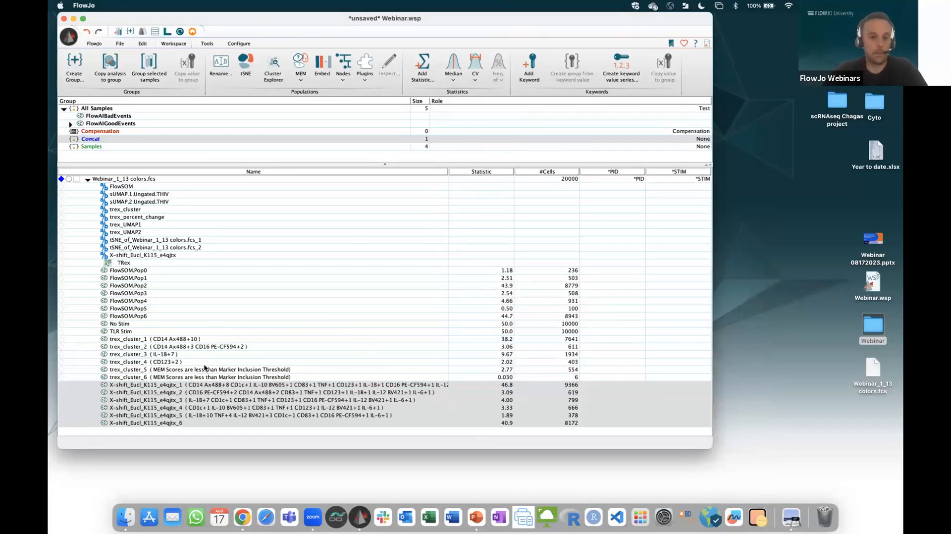
pyautogui.click(205, 362)
pyautogui.click(224, 386)
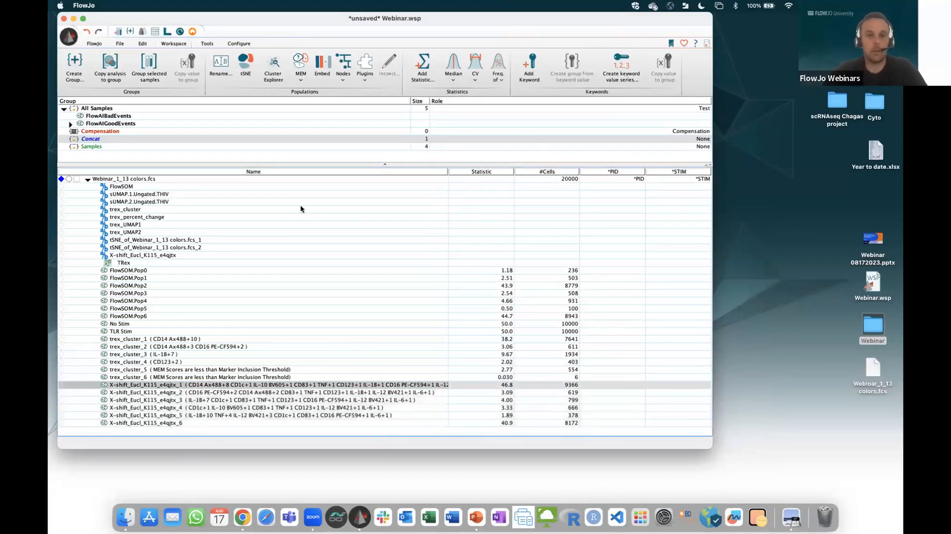
pyautogui.click(184, 378)
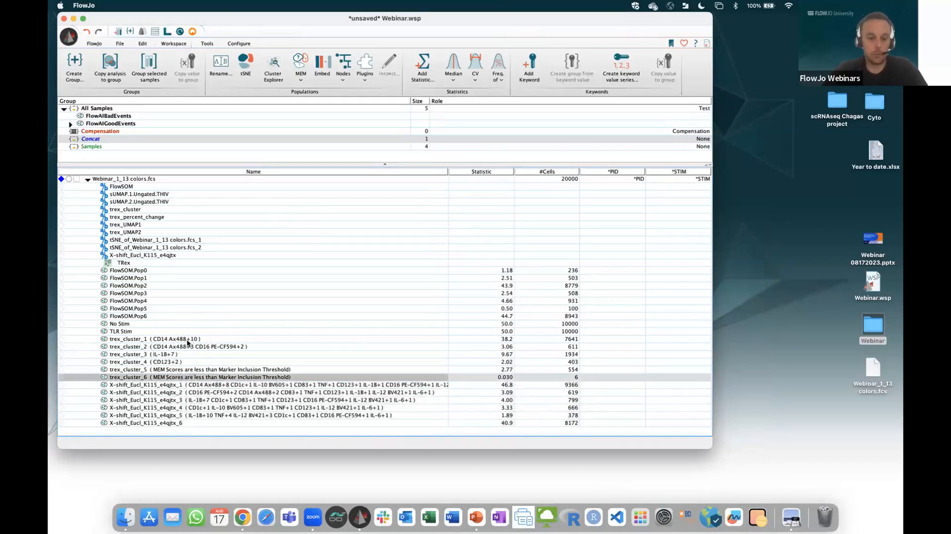
pyautogui.keyDown('shift'); pyautogui.click(177, 340); pyautogui.keyUp('shift')
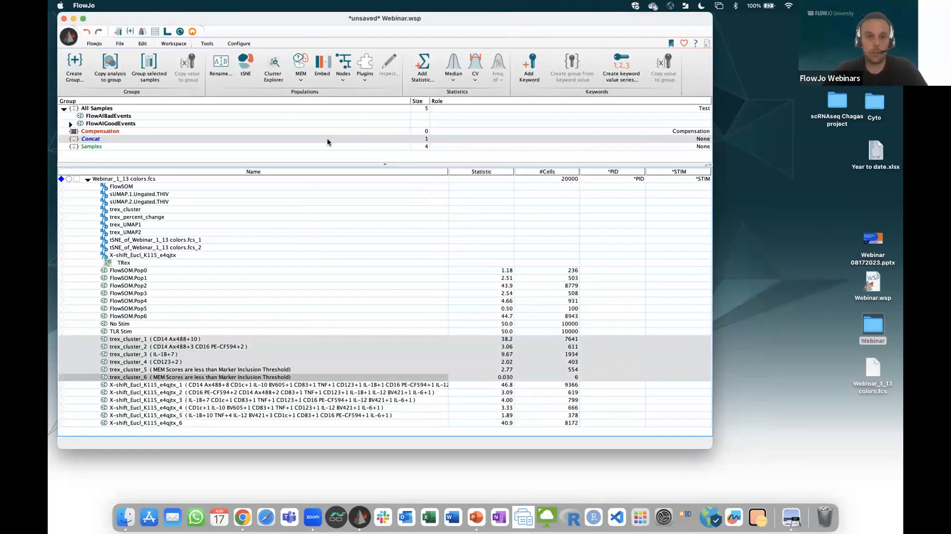
pyautogui.click(300, 72)
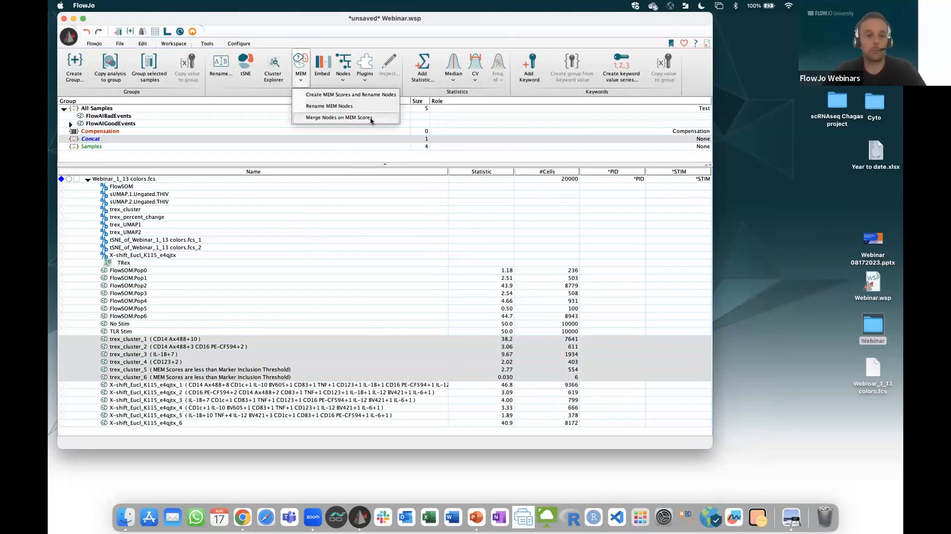
pyautogui.click(320, 380)
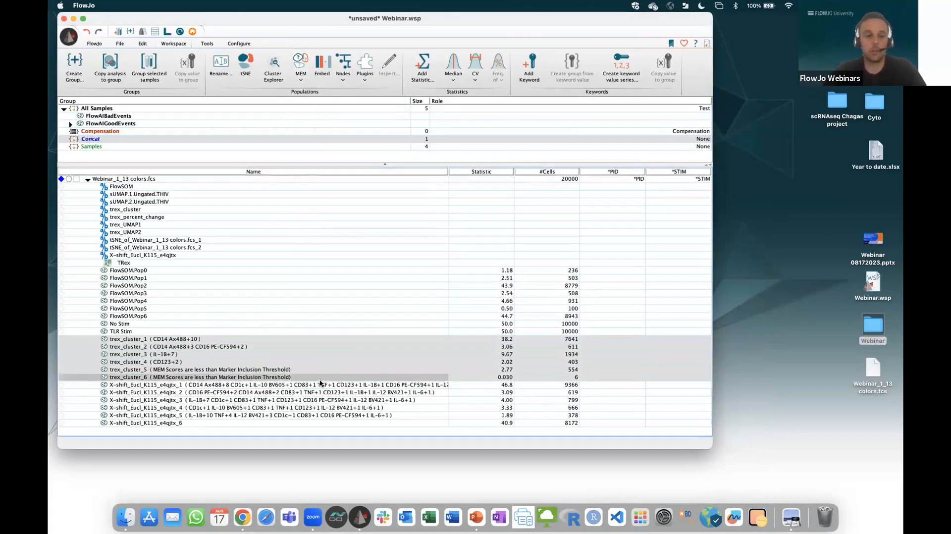
pyautogui.click(173, 408)
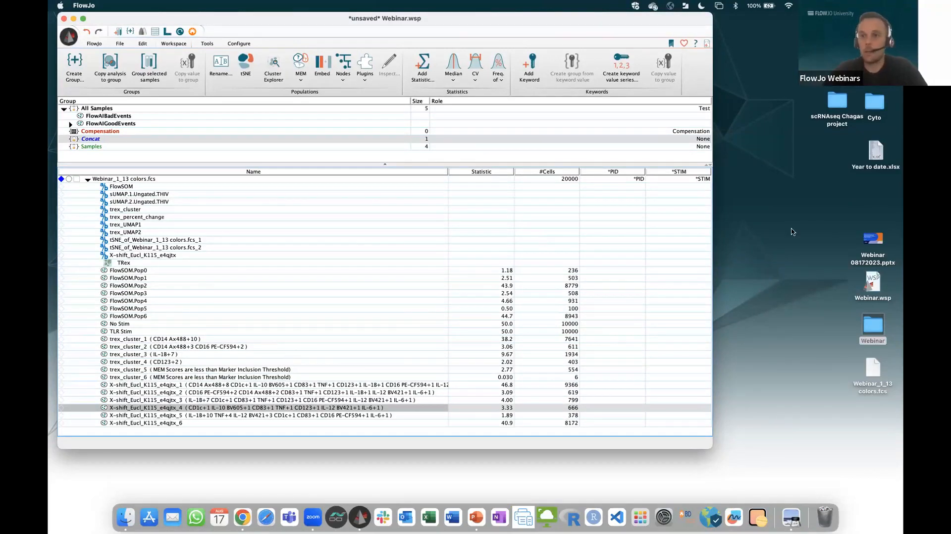
pyautogui.click(144, 179)
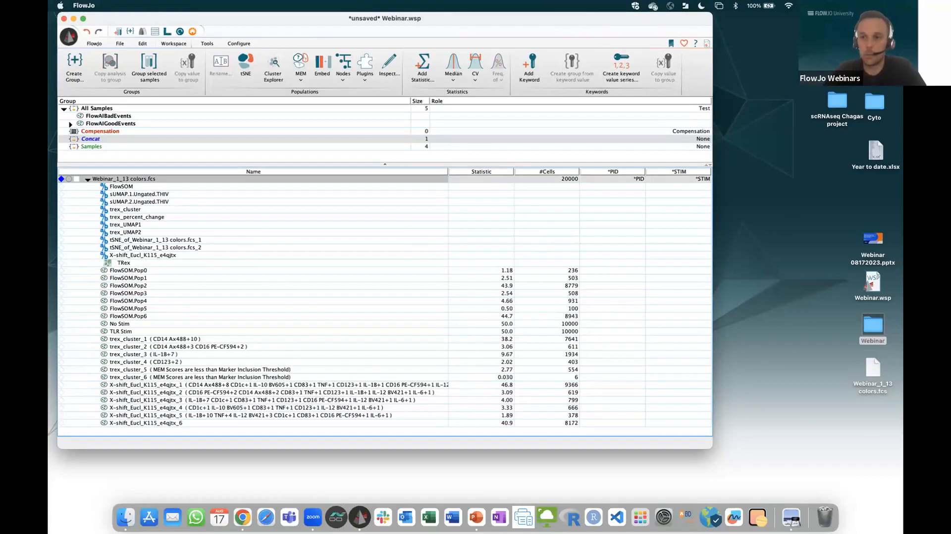
# Step: Switch to Finder, show the Training Data folder as a list and open its 13_Color_TLRStim folder
pyautogui.doubleClick(837, 60)
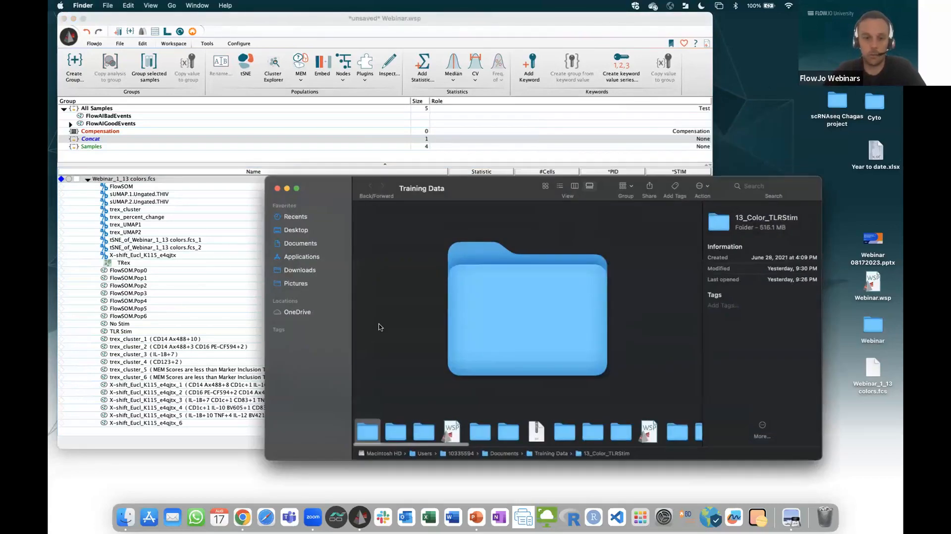
pyautogui.click(561, 187)
pyautogui.scroll(-10, 389, 377)
pyautogui.scroll(10, 396, 314)
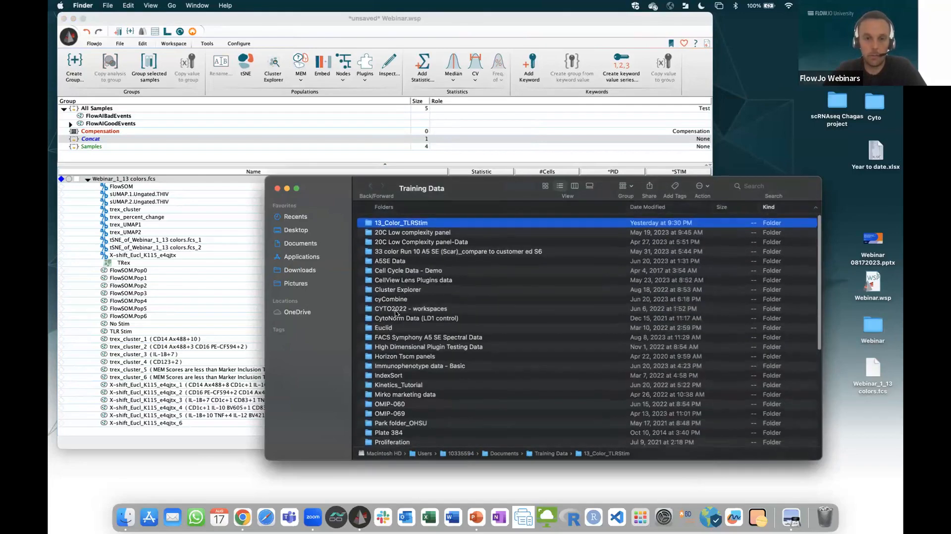
pyautogui.doubleClick(411, 222)
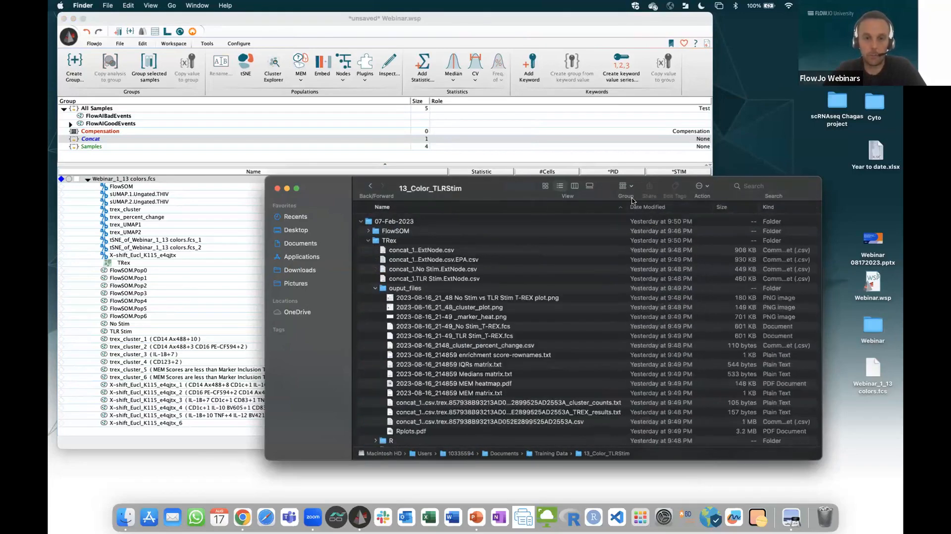
# Step: Show the 13_Color_TLRStim folder in columns and inspect the NoStim_PID3.fcs and TLRStim_PID3.fcs files
pyautogui.click(579, 187)
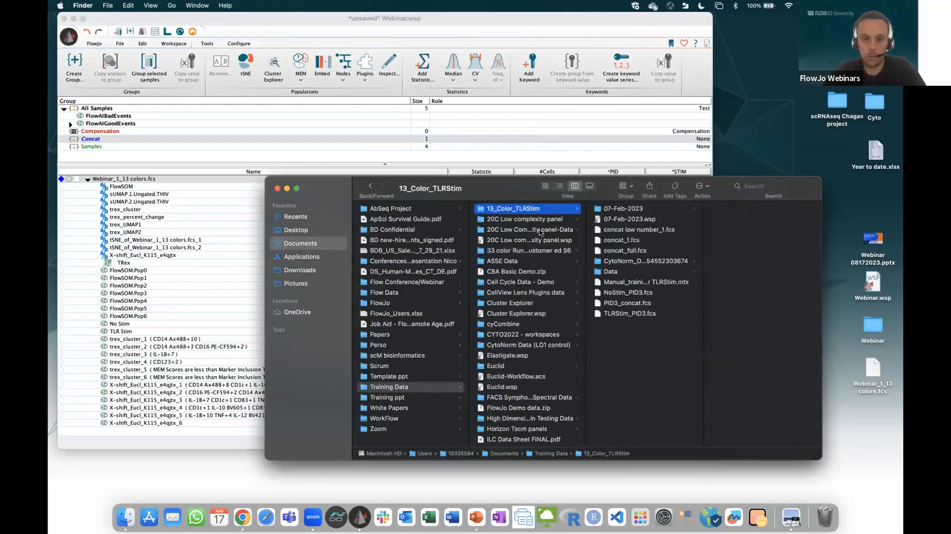
pyautogui.click(630, 313)
pyautogui.click(636, 293)
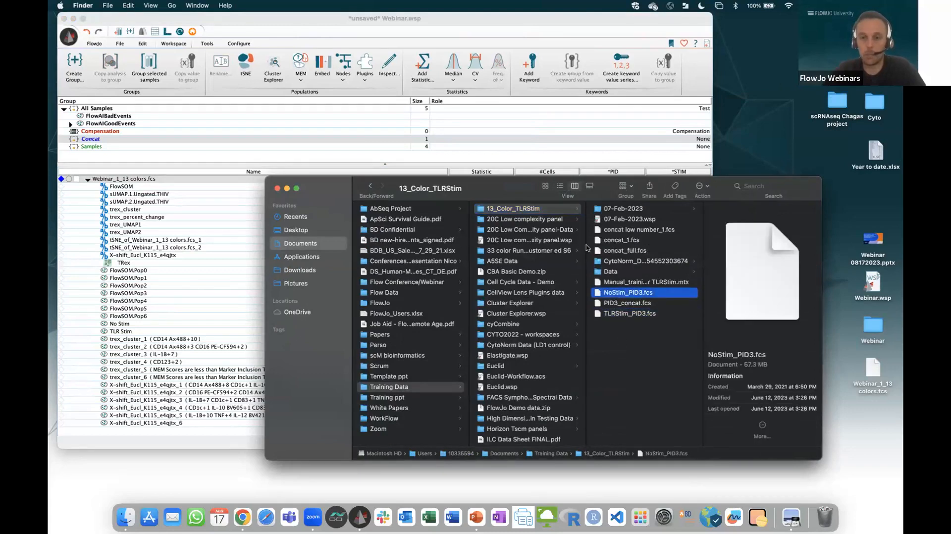
pyautogui.click(625, 316)
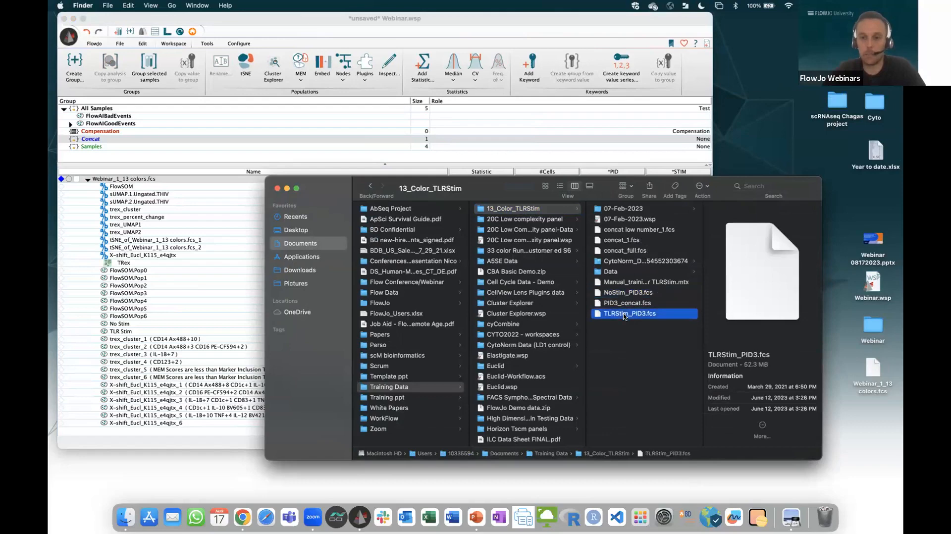
pyautogui.click(639, 293)
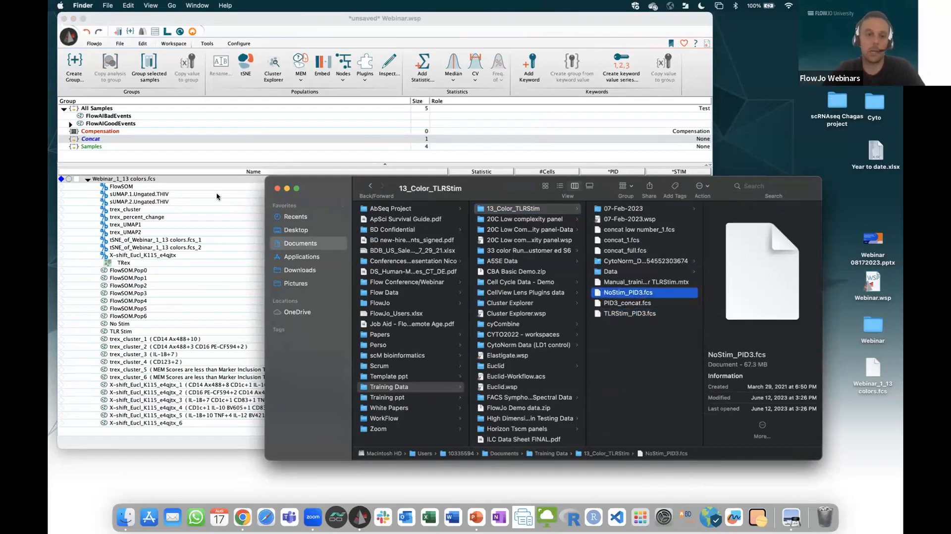
# Step: Review the Samples group in FlowJo and compare its samples with the PID3 files in Finder
pyautogui.click(94, 148)
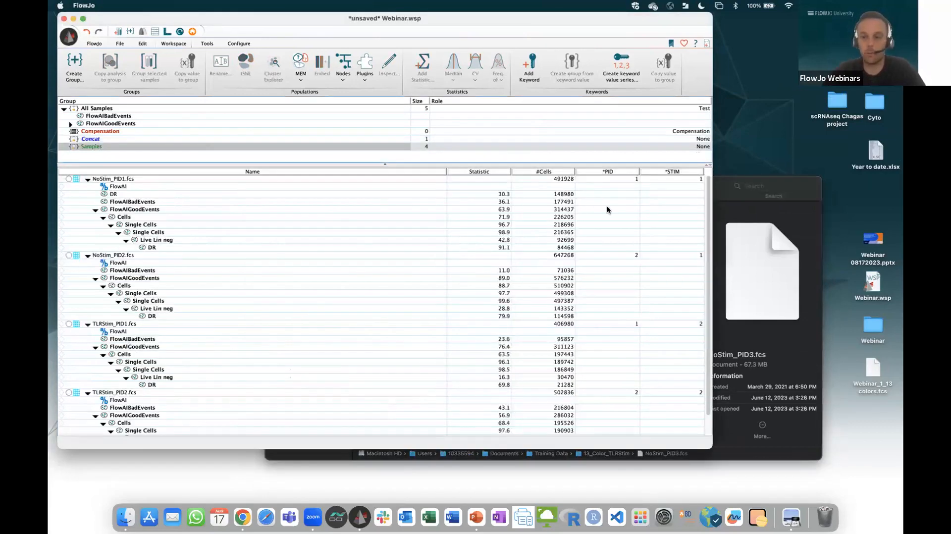
pyautogui.click(799, 198)
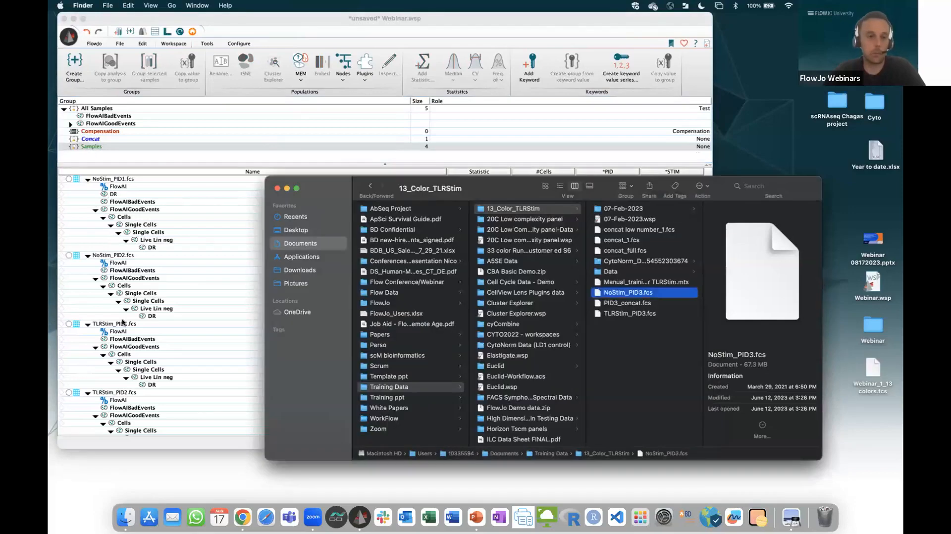
pyautogui.click(629, 313)
pyautogui.click(629, 294)
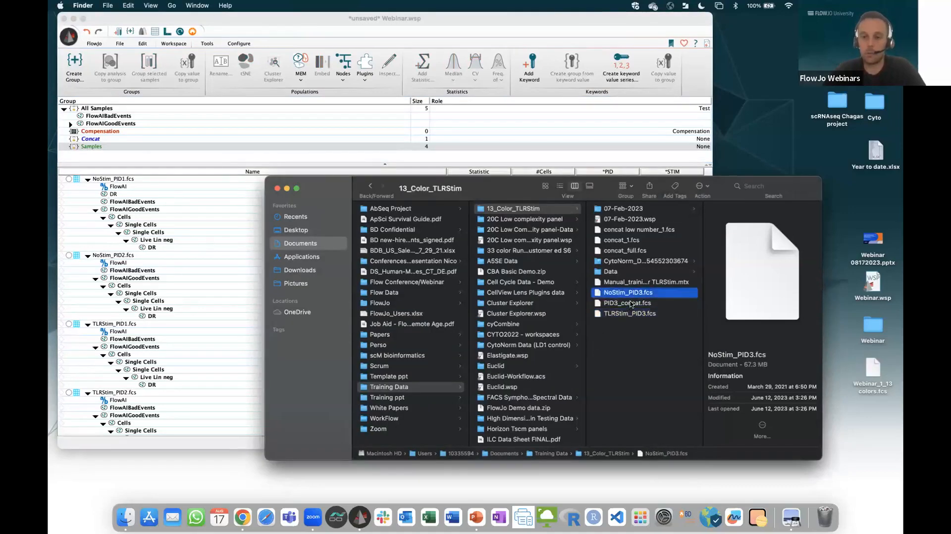
# Step: Add PID3_concat.fcs from Finder to the Concat group of the FlowJo workspace and close the Finder window
pyautogui.click(630, 303)
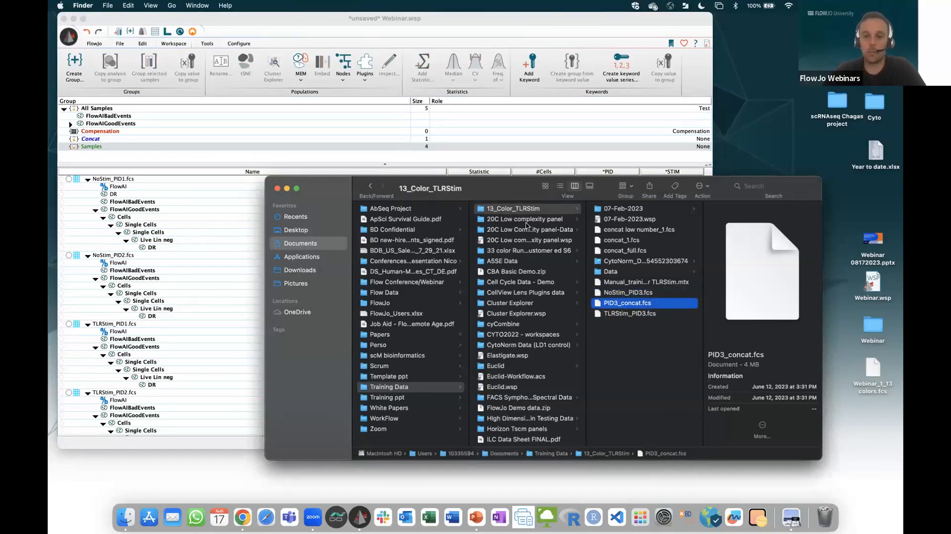
pyautogui.click(112, 140)
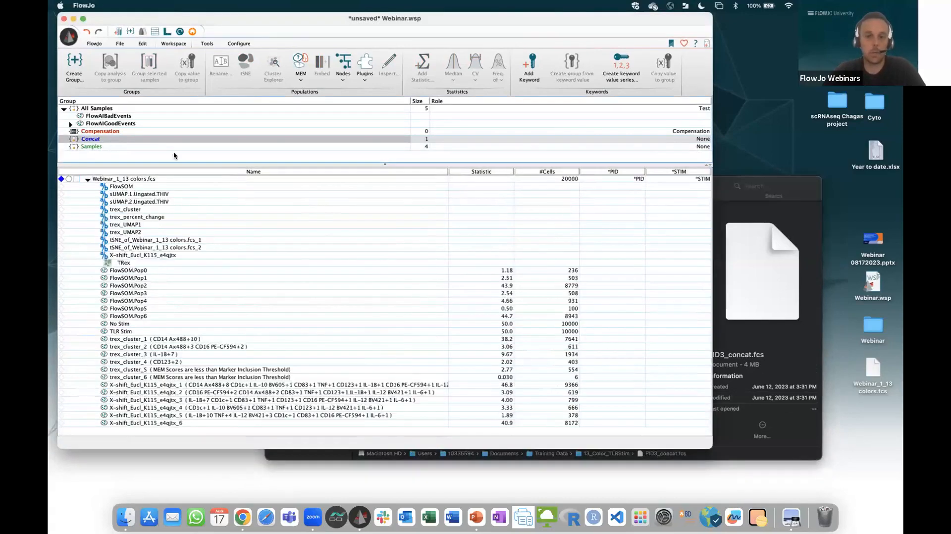
pyautogui.click(774, 342)
pyautogui.moveTo(497, 195); pyautogui.dragTo(540, 166)
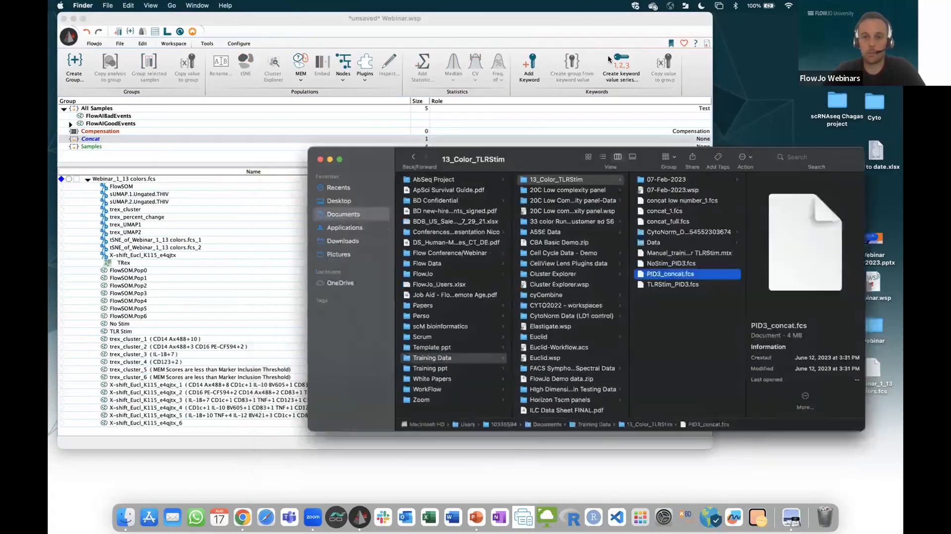
pyautogui.moveTo(733, 167); pyautogui.dragTo(179, 206)
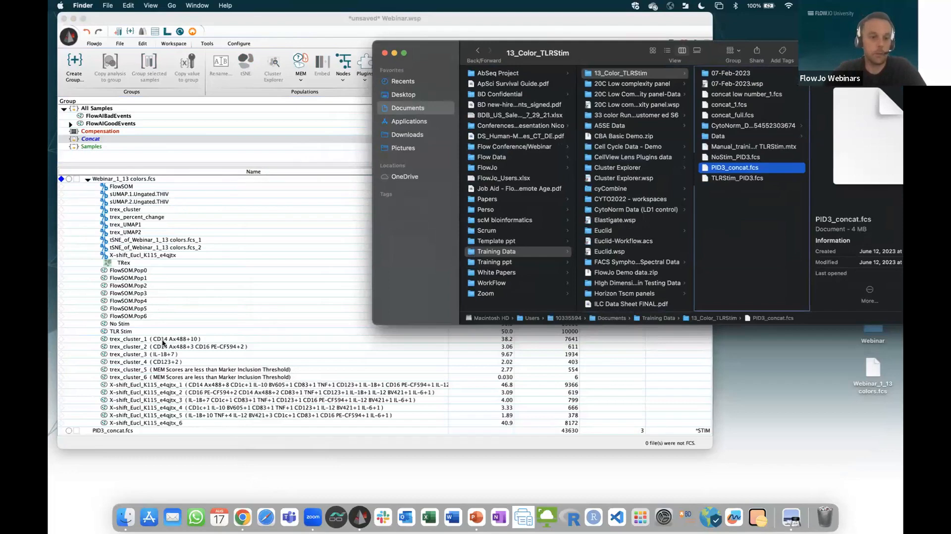
pyautogui.click(122, 429)
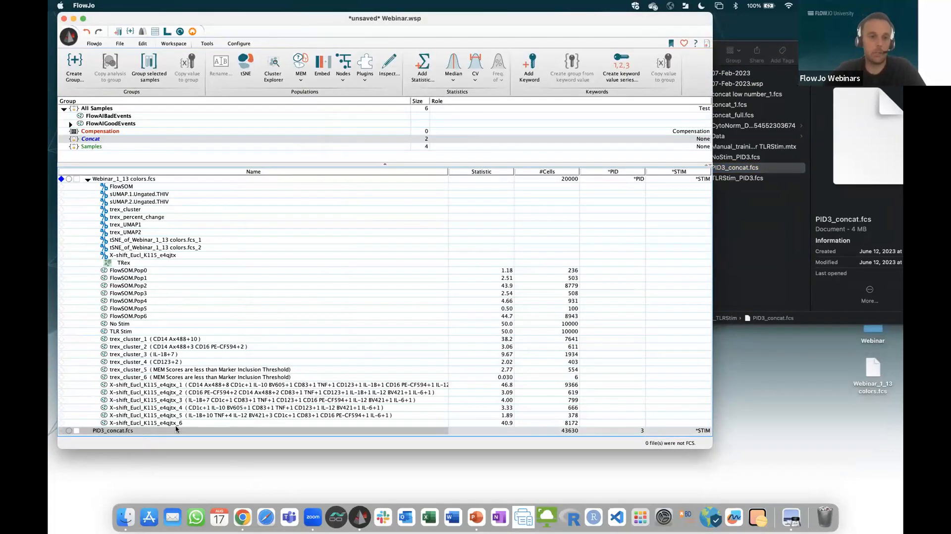
pyautogui.click(750, 214)
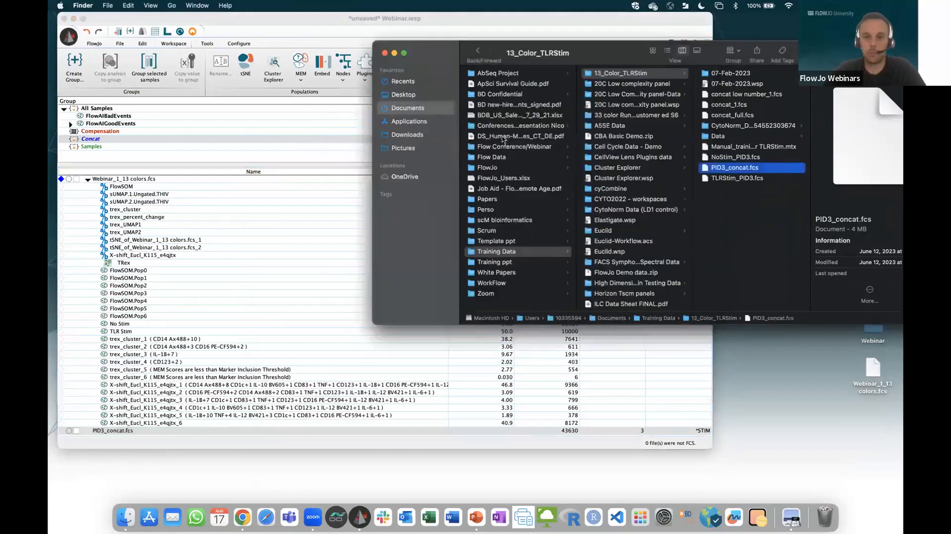
pyautogui.click(385, 53)
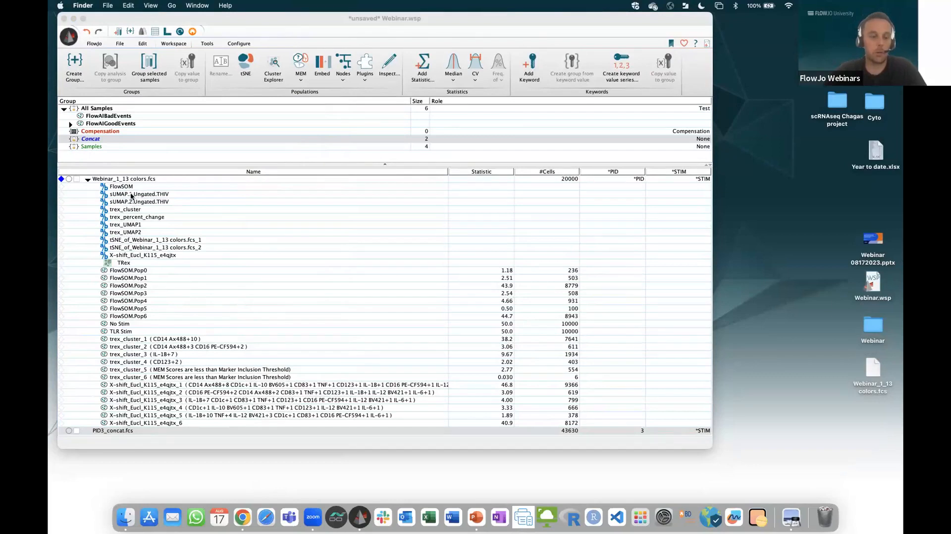
# Step: Start an Embed on Webinar_1_13 colors.fcs with sUMAP.1.Ungated.THIV and sUMAP.2.Ungated.THIV as target embedding parameters
pyautogui.click(138, 401)
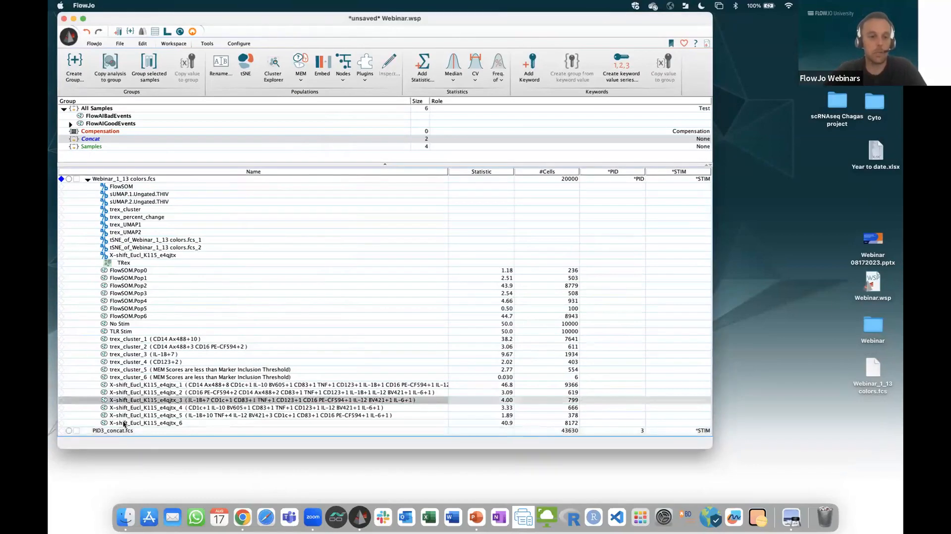
pyautogui.click(121, 430)
pyautogui.click(118, 180)
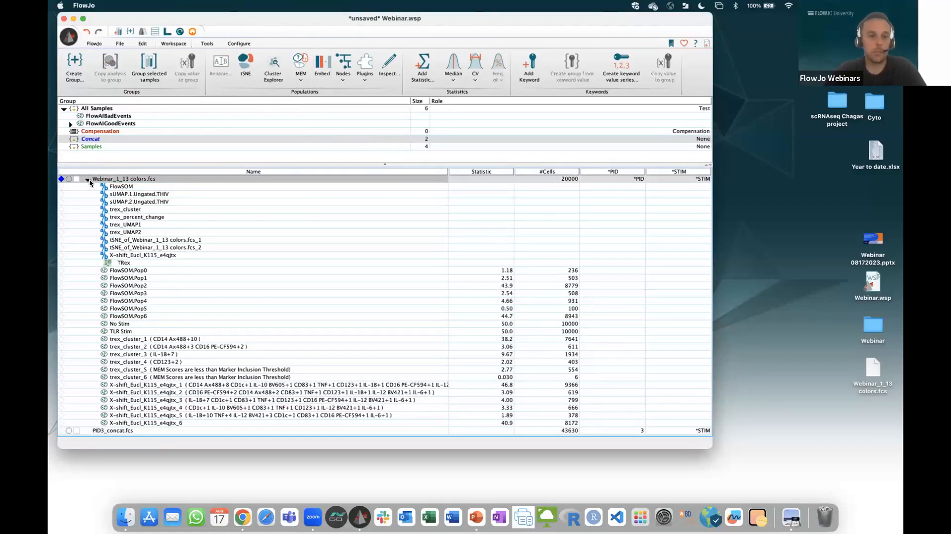
pyautogui.click(323, 64)
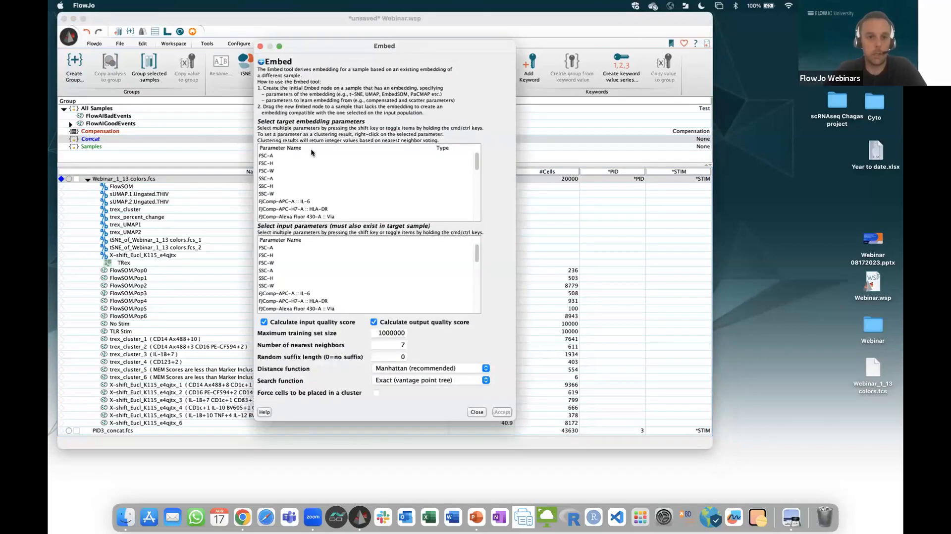
pyautogui.scroll(-5, 304, 196)
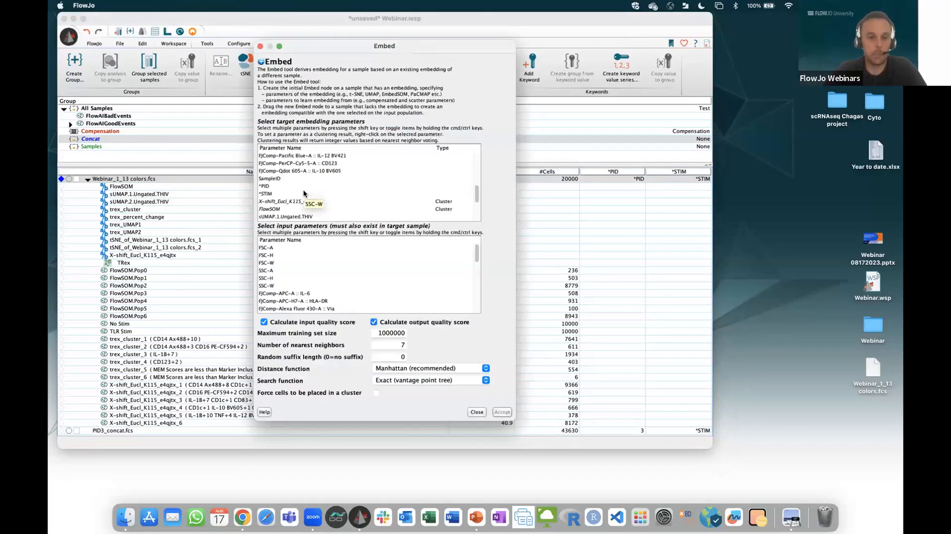
pyautogui.scroll(-3, 305, 194)
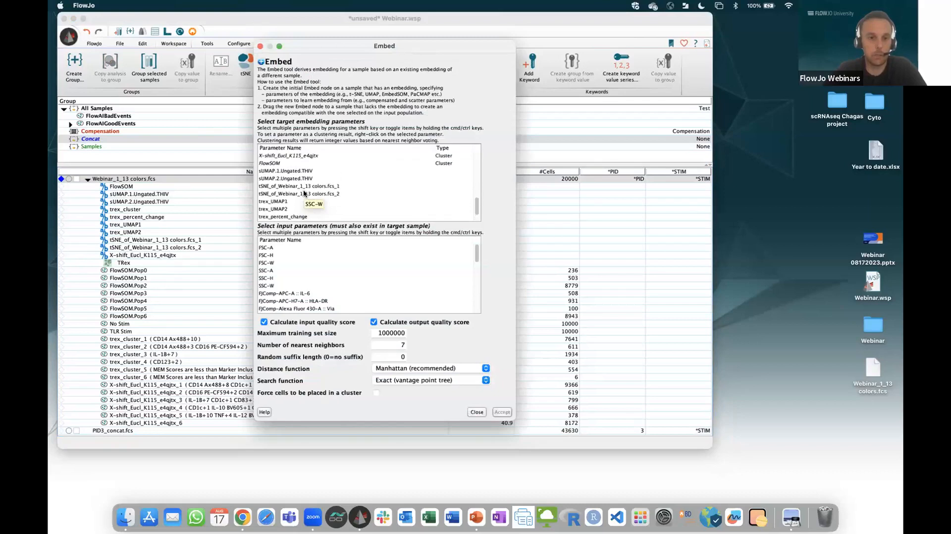
pyautogui.click(300, 171)
pyautogui.keyDown('shift'); pyautogui.click(292, 179); pyautogui.keyUp('shift')
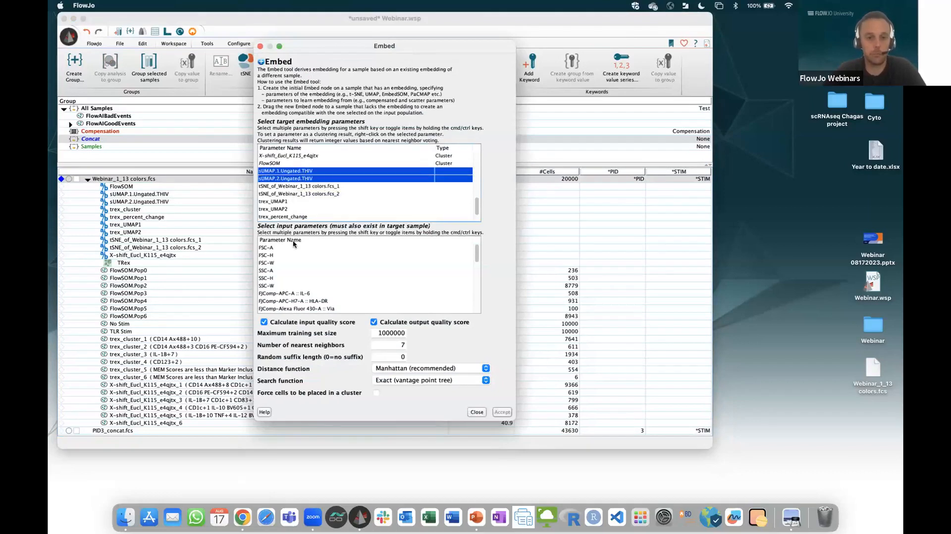
# Step: Choose the compensated parameters IL-6 through IL-10 BV605 as Embed input parameters, excluding HLA-DR and CD3-56-19-20
pyautogui.scroll(-2, 302, 273)
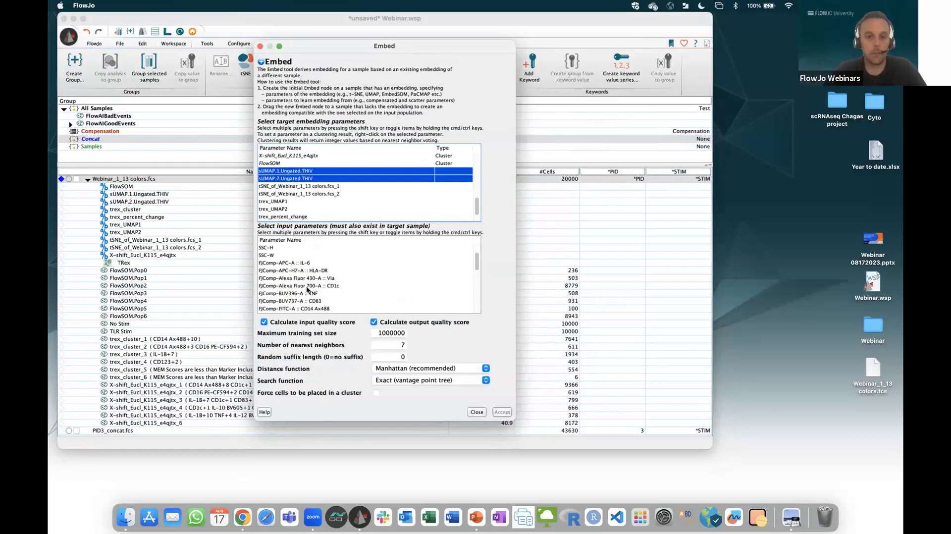
pyautogui.click(303, 264)
pyautogui.scroll(-4, 300, 281)
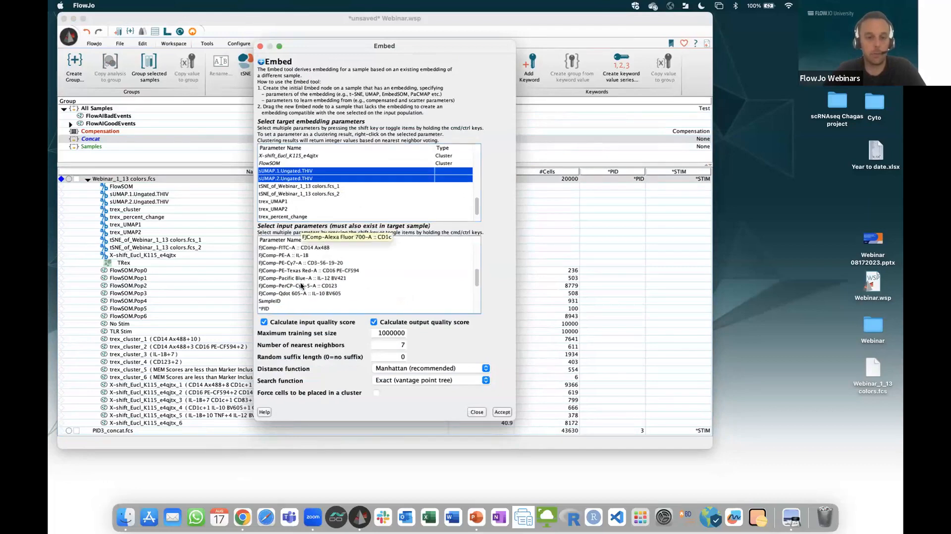
pyautogui.keyDown('shift'); pyautogui.click(298, 291); pyautogui.keyUp('shift')
pyautogui.scroll(2, 310, 296)
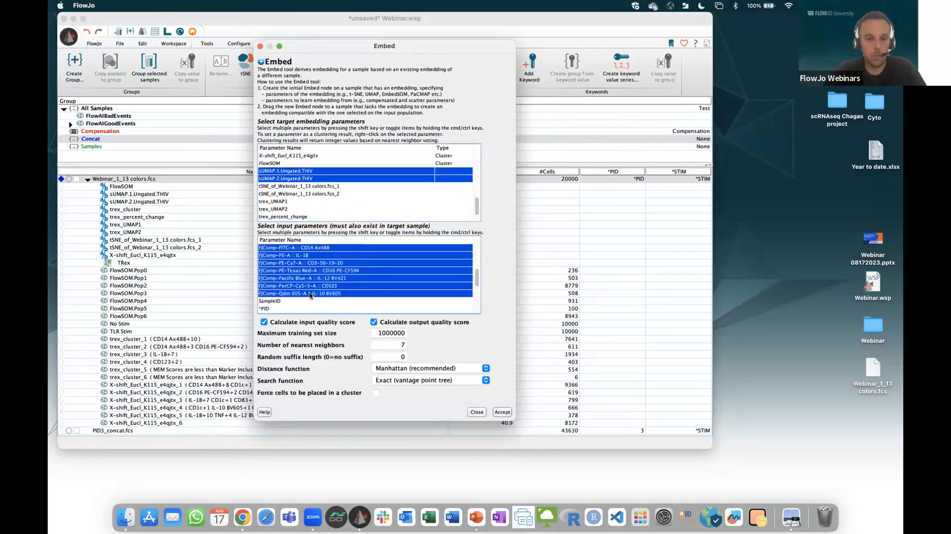
pyautogui.scroll(2, 315, 290)
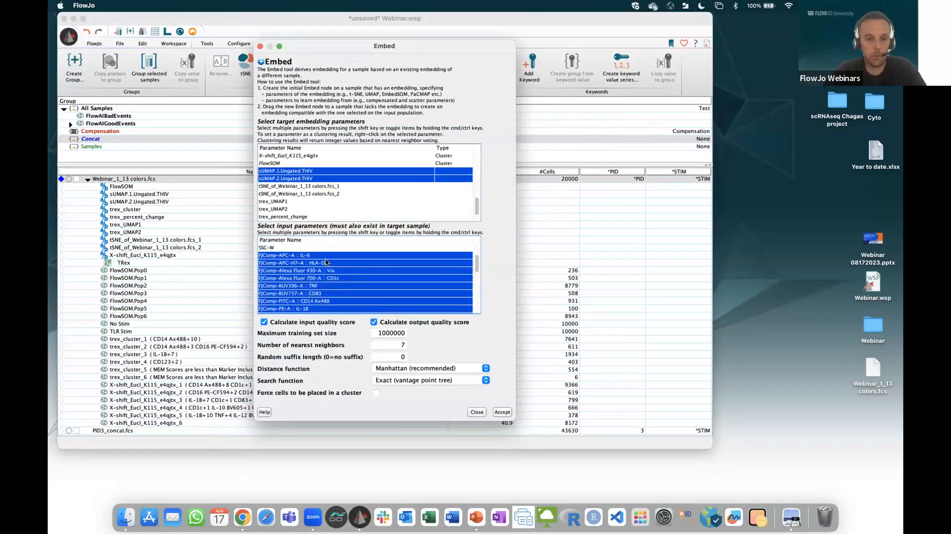
pyautogui.keyDown('super'); pyautogui.click(325, 263); pyautogui.keyUp('super')
pyautogui.scroll(-4, 326, 272)
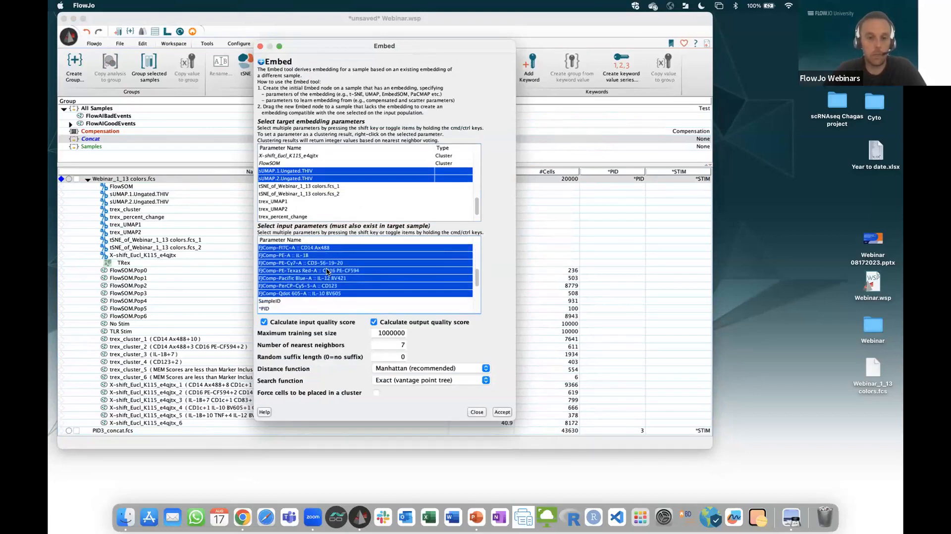
pyautogui.keyDown('super'); pyautogui.click(334, 264); pyautogui.keyUp('super')
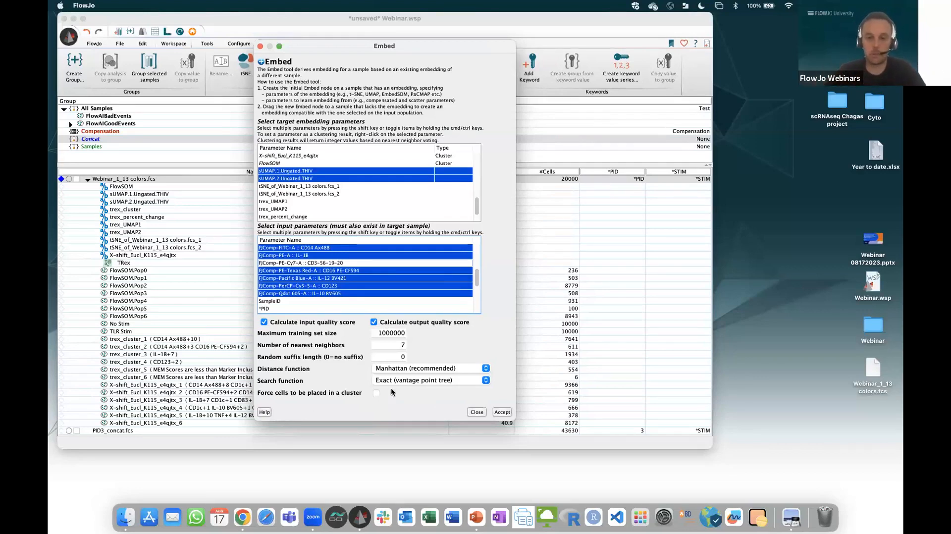
# Step: Create the Embed node with the remaining default settings and apply it to PID3_concat.fcs
pyautogui.click(502, 412)
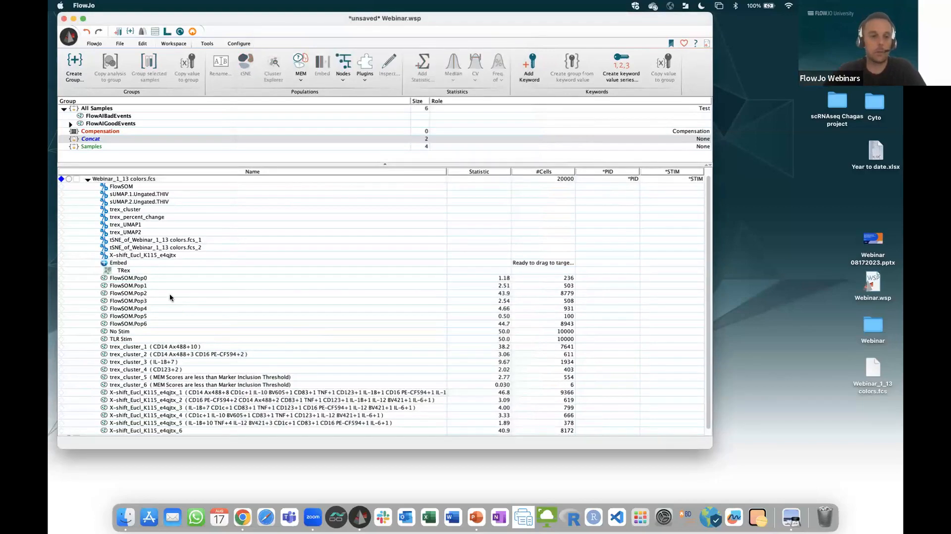
pyautogui.click(127, 264)
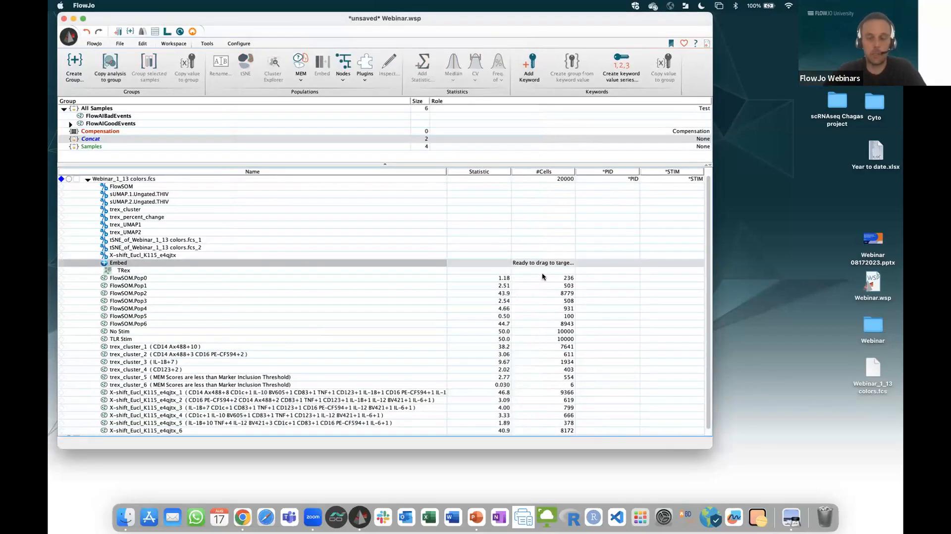
pyautogui.scroll(-1, 348, 331)
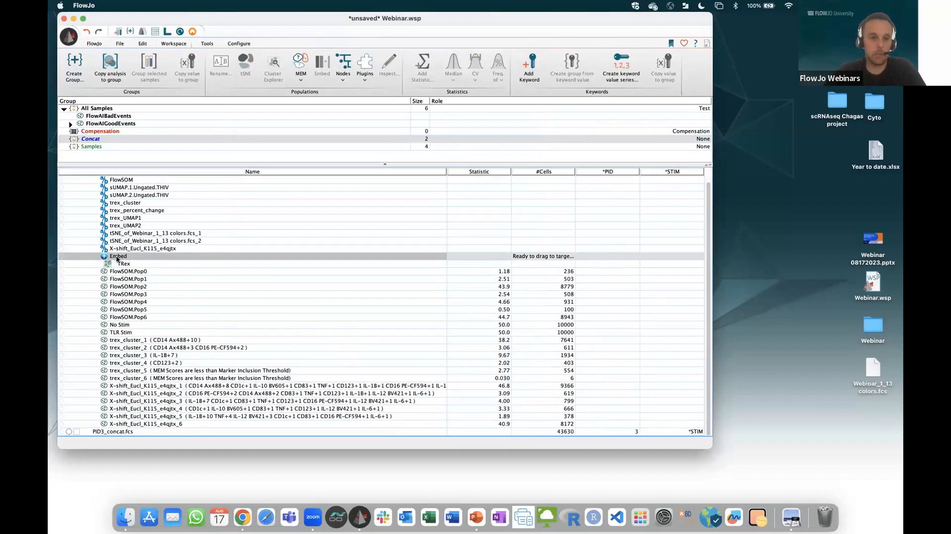
pyautogui.moveTo(117, 258); pyautogui.dragTo(111, 433)
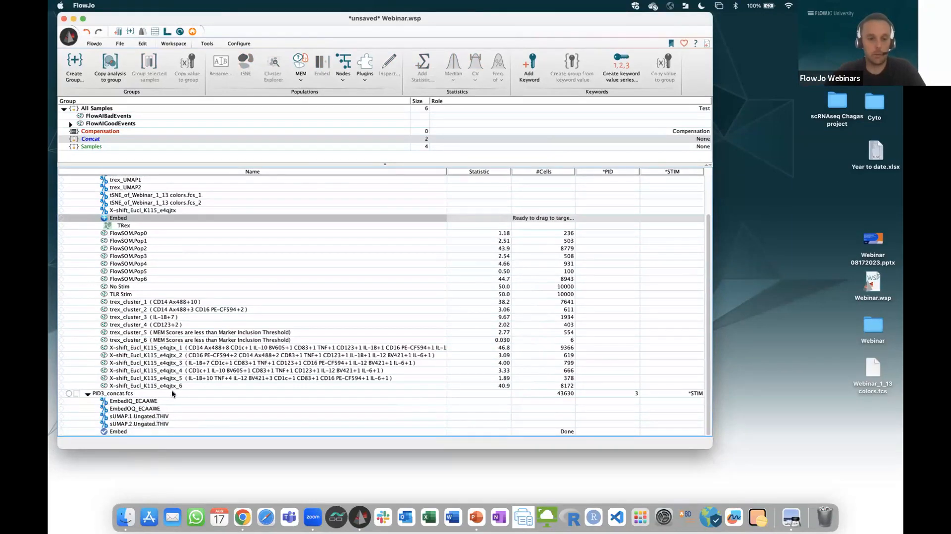
# Step: Open the ungated plot of PID3_concat.fcs and move its window clear of the sample names in the workspace
pyautogui.scroll(2, 165, 373)
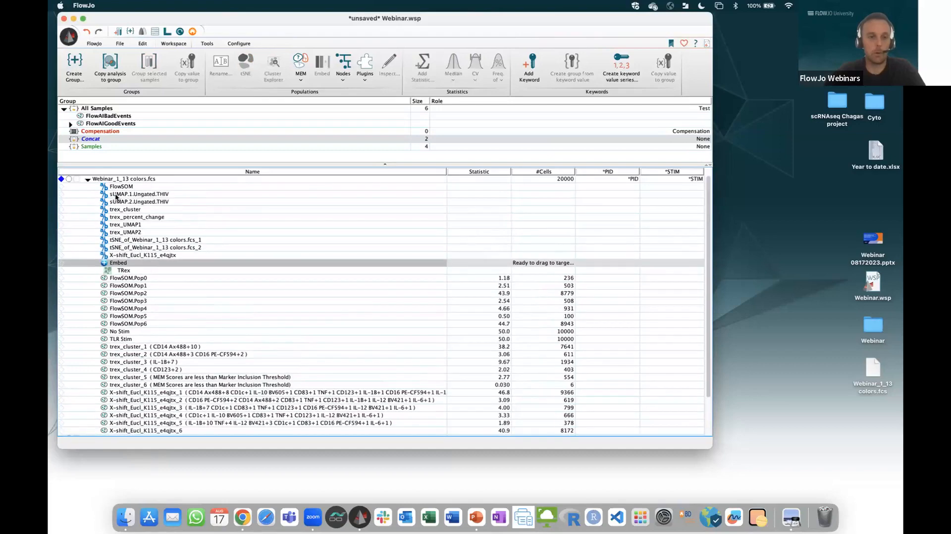
pyautogui.scroll(-2, 170, 308)
pyautogui.doubleClick(120, 395)
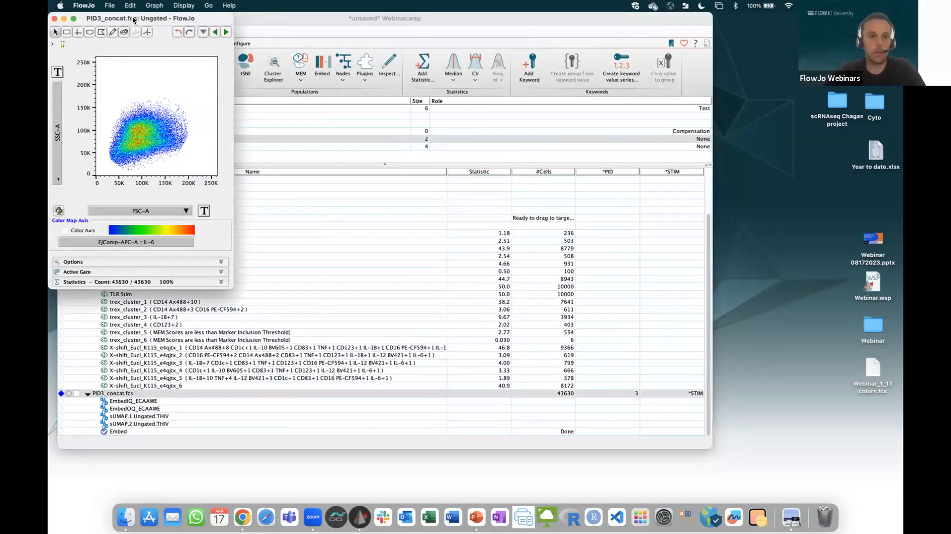
pyautogui.moveTo(133, 19); pyautogui.dragTo(664, 53)
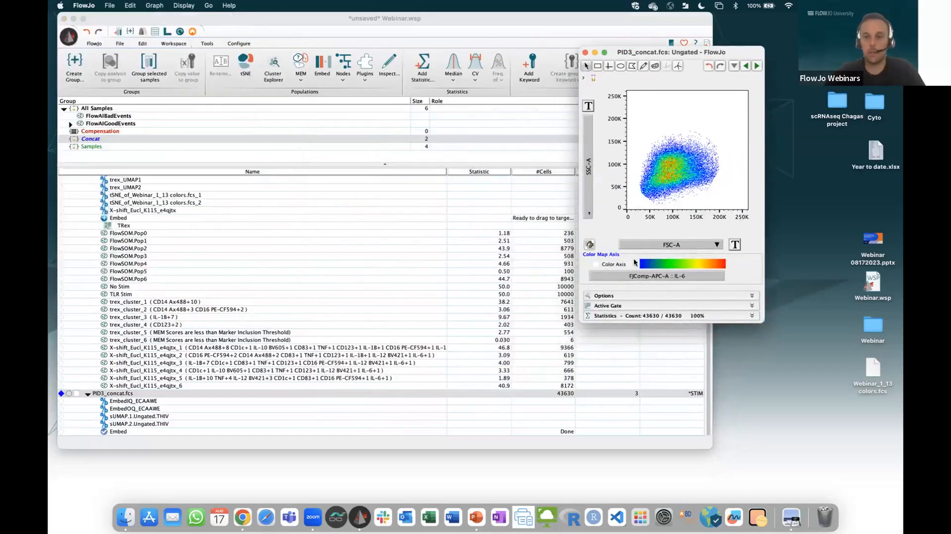
# Step: Plot the ungated PID3_concat.fcs events with sUMAP.1.Ungated.THIV on the X axis and sUMAP.2.Ungated.THIV on the Y axis
pyautogui.click(673, 245)
pyautogui.scroll(-4, 739, 411)
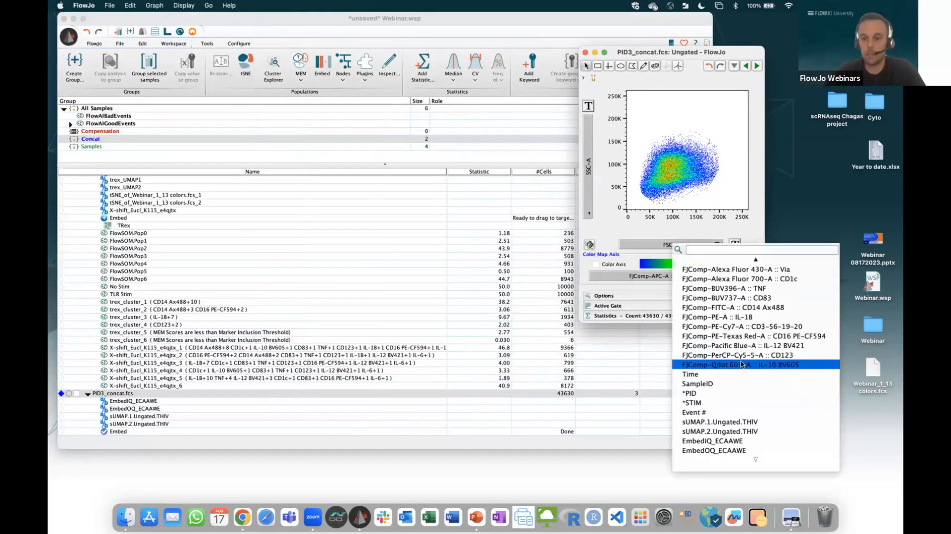
pyautogui.click(741, 422)
pyautogui.click(589, 170)
pyautogui.scroll(-4, 644, 233)
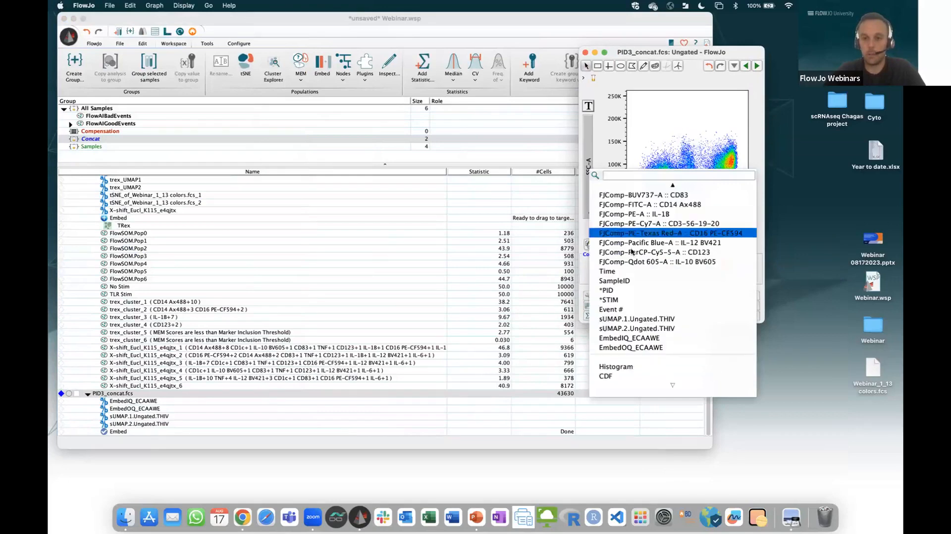
pyautogui.click(634, 328)
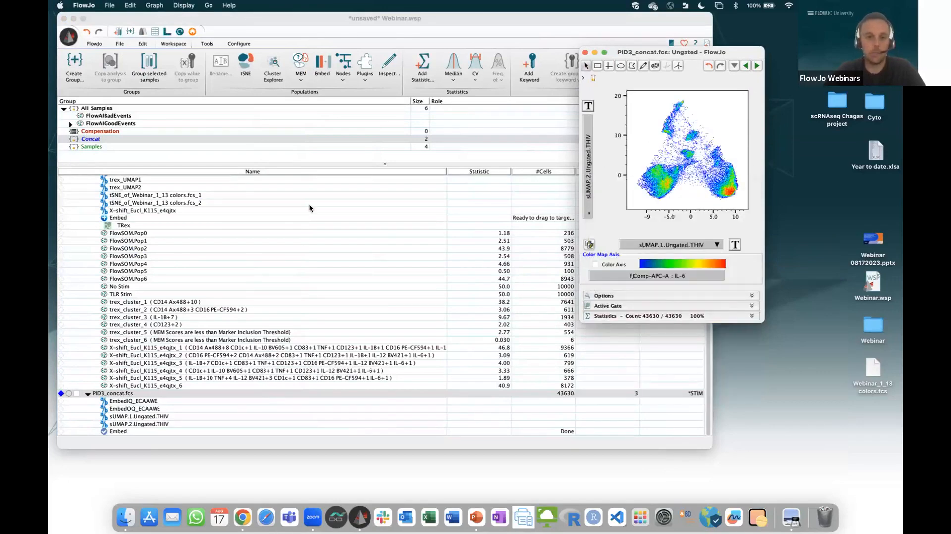
# Step: Open the ungated plot of Webinar_1_13 colors.fcs and set its axes to sUMAP.1.Ungated.THIV and sUMAP.2.Ungated.THIV
pyautogui.scroll(3, 309, 207)
pyautogui.doubleClick(140, 179)
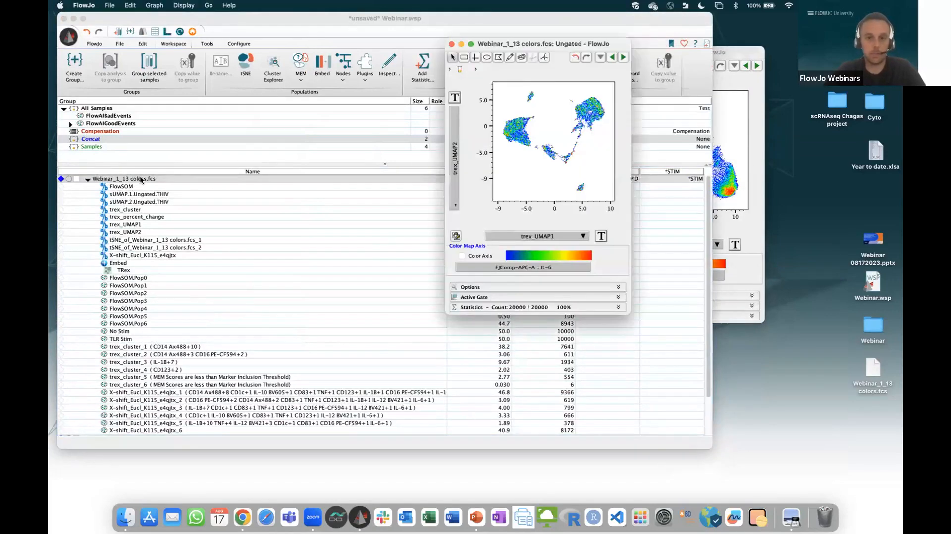
pyautogui.moveTo(566, 47); pyautogui.dragTo(320, 30)
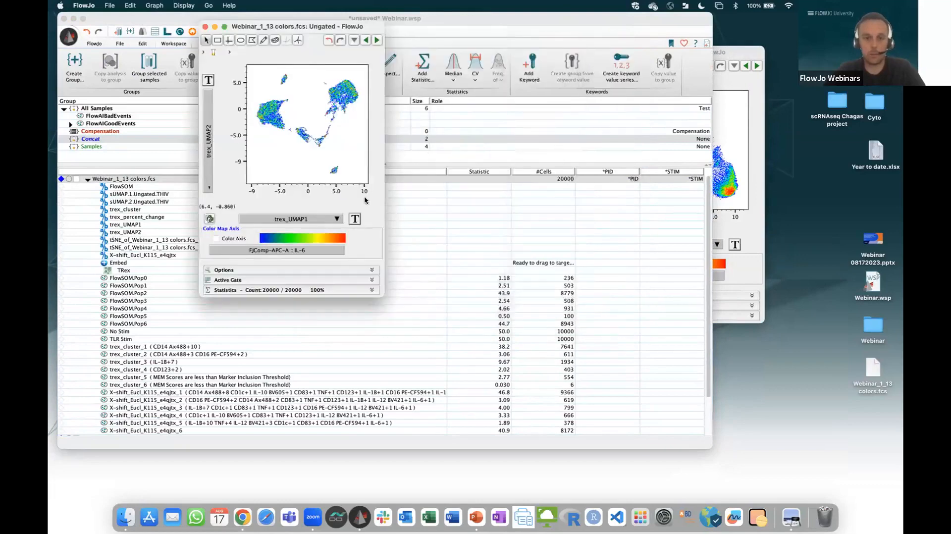
pyautogui.click(297, 219)
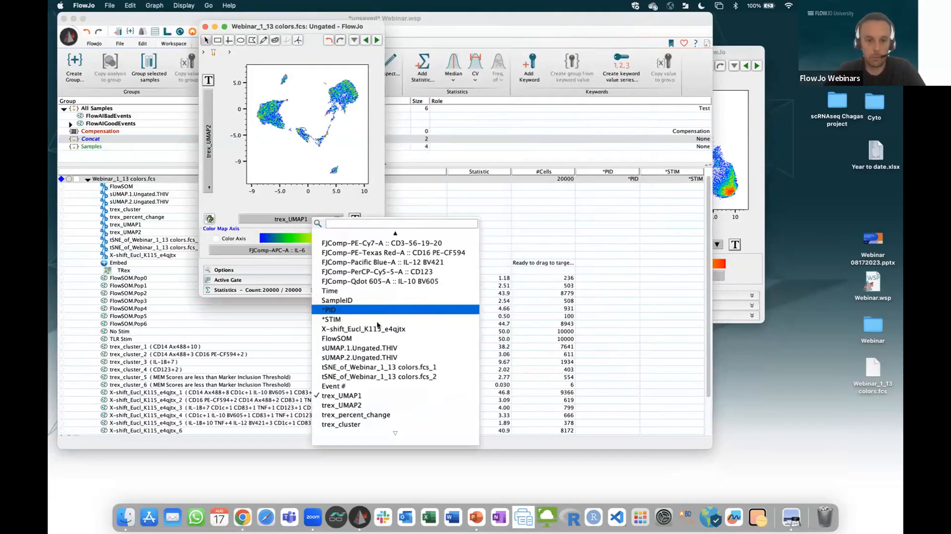
pyautogui.click(359, 348)
pyautogui.click(210, 151)
pyautogui.scroll(-5, 285, 264)
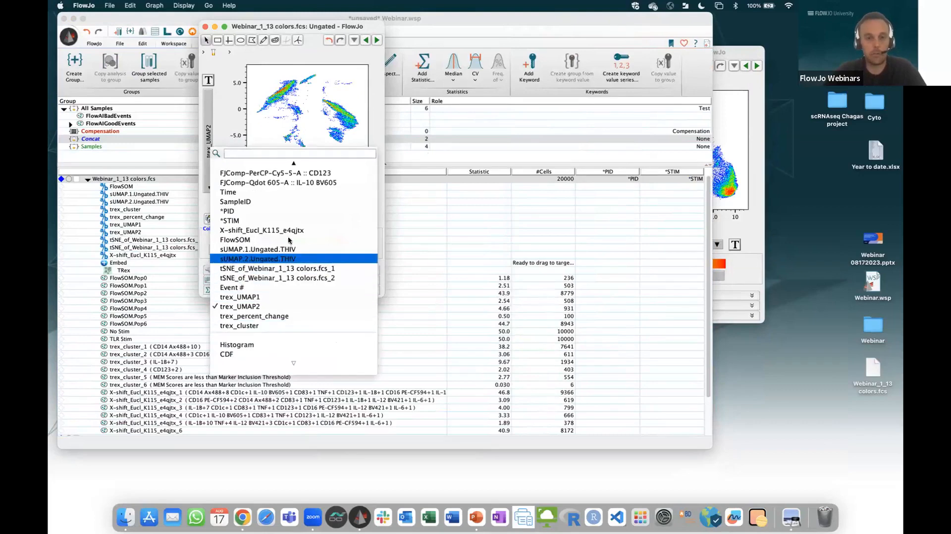
pyautogui.click(286, 258)
# Step: Place the PID3_concat.fcs plot beside the Webinar_1_13 colors.fcs plot to compare their UMAPs, and close both plots
pyautogui.click(743, 107)
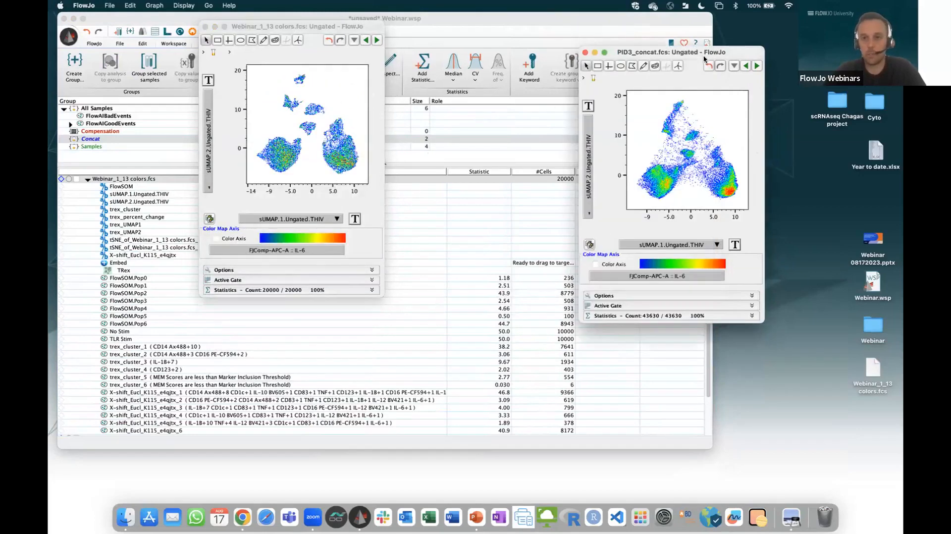
pyautogui.click(548, 28)
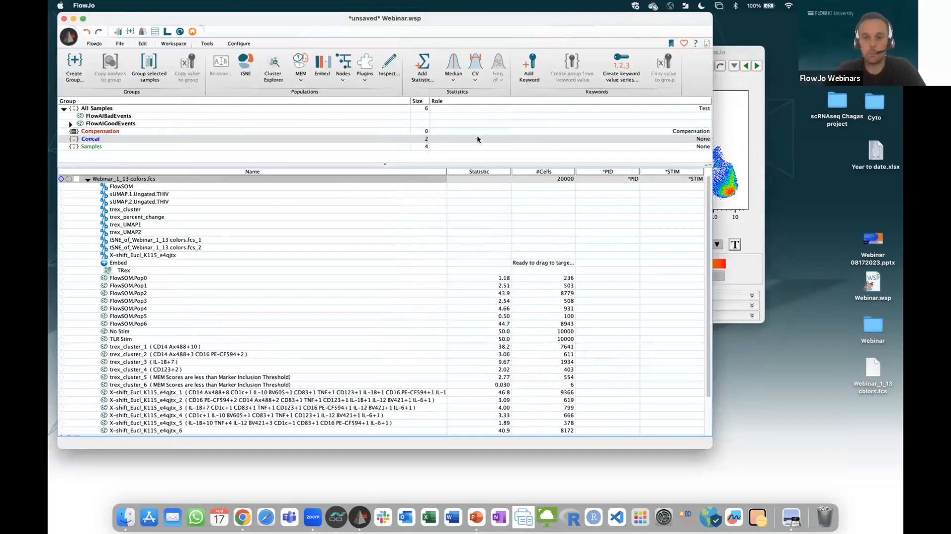
pyautogui.hotkey('ctrl', 'Up')
pyautogui.click(81, 175)
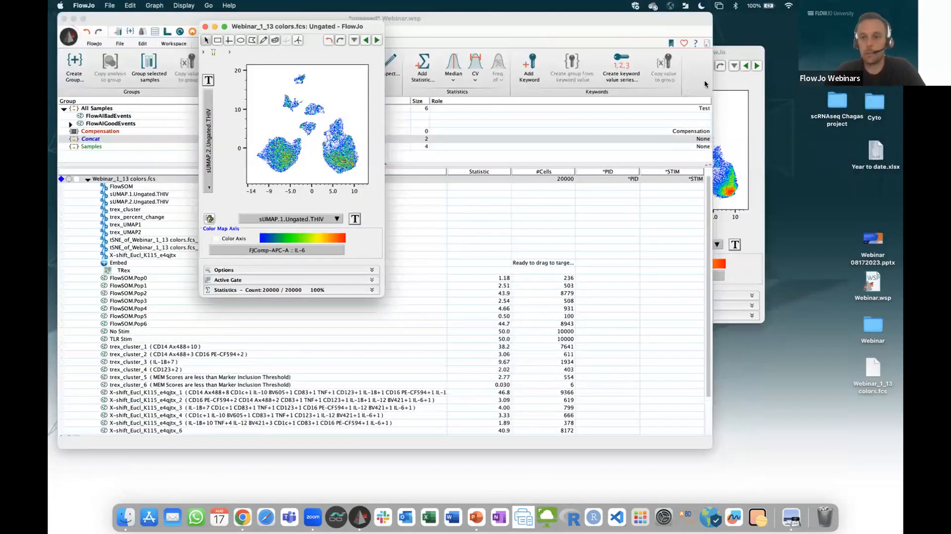
pyautogui.click(720, 56)
pyautogui.moveTo(719, 56); pyautogui.dragTo(531, 38)
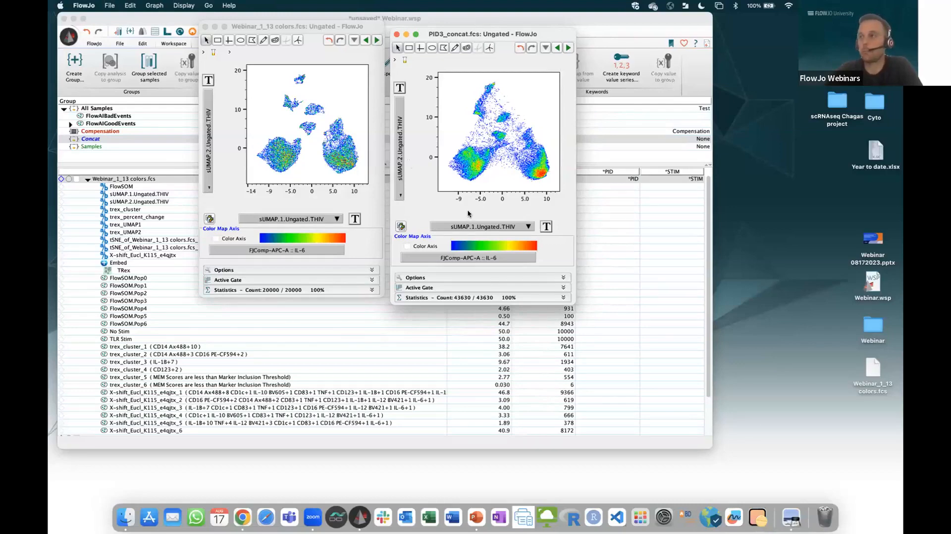
pyautogui.click(397, 35)
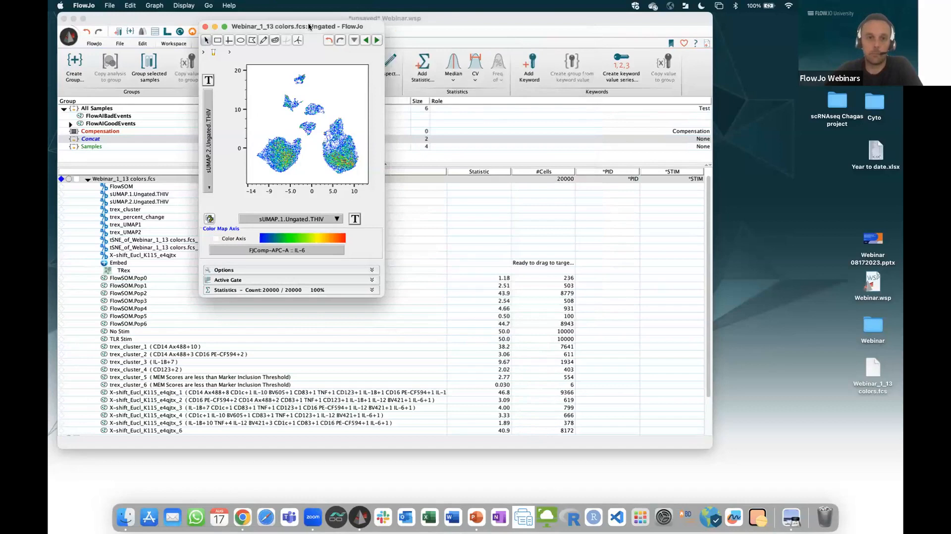
pyautogui.click(205, 27)
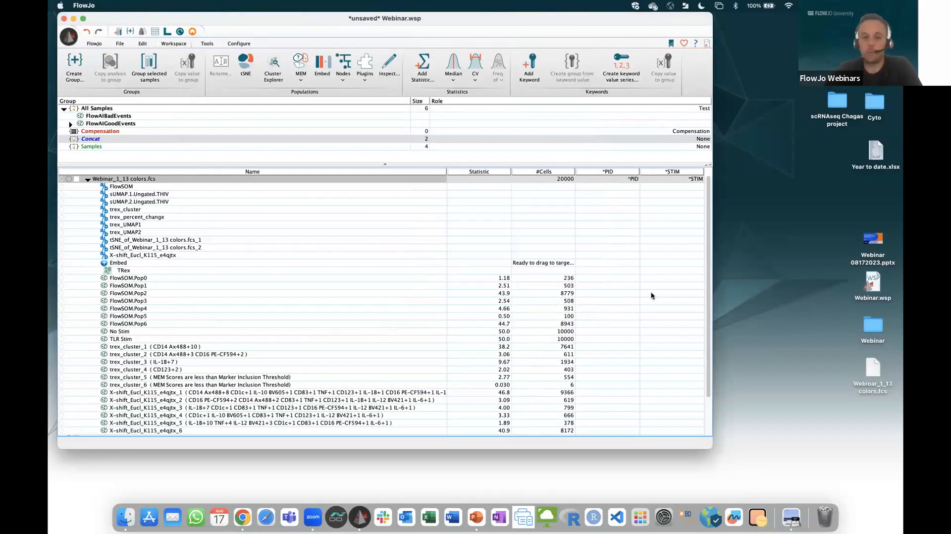
pyautogui.click(375, 317)
pyautogui.scroll(-3, 375, 319)
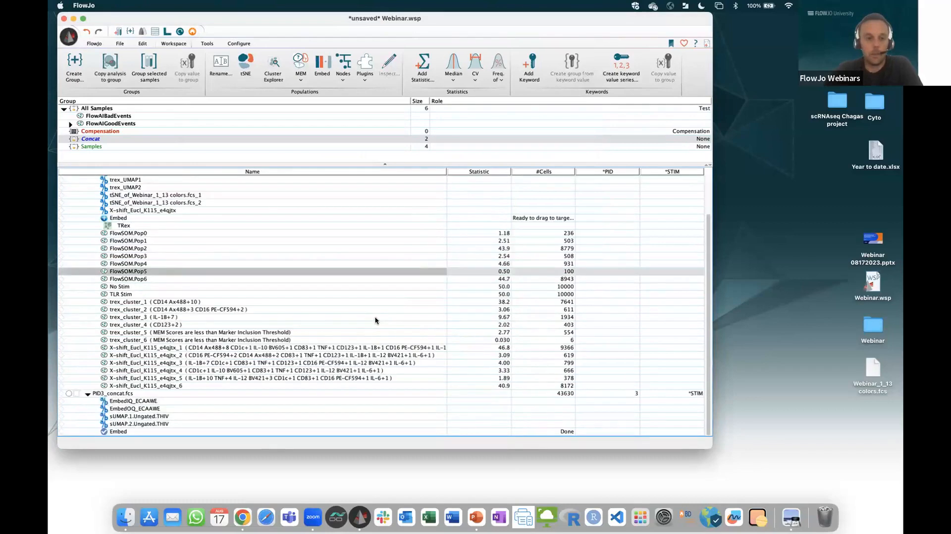
pyautogui.click(127, 395)
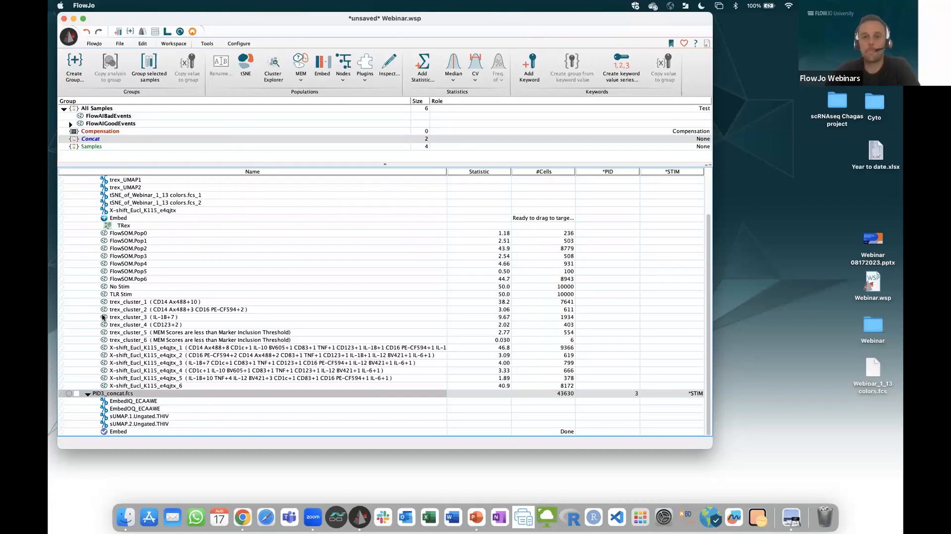
pyautogui.click(401, 233)
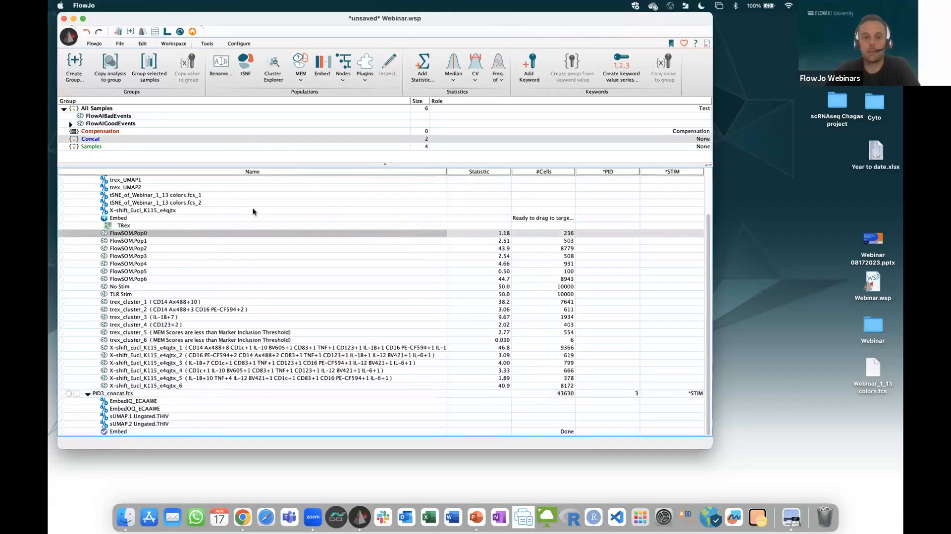
pyautogui.scroll(2, 187, 204)
pyautogui.scroll(-2, 186, 205)
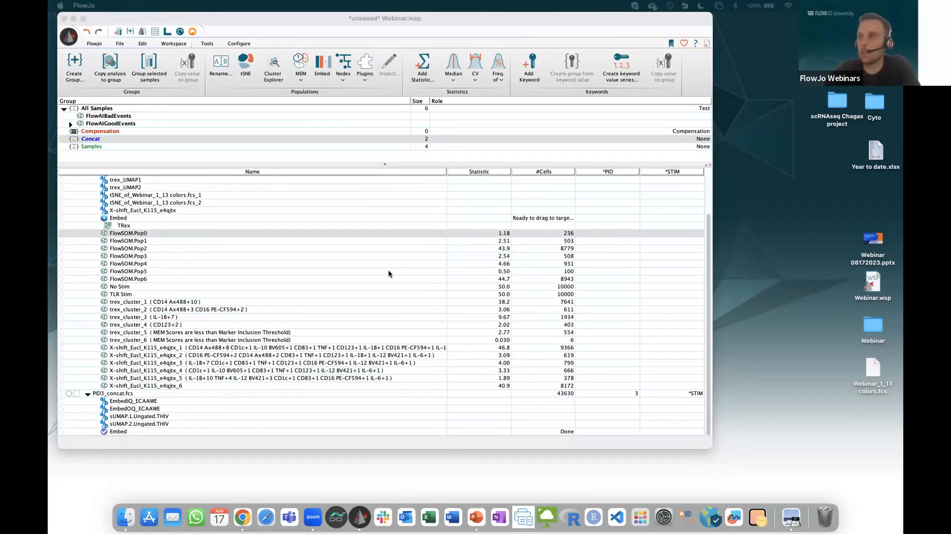
pyautogui.scroll(5, 236, 250)
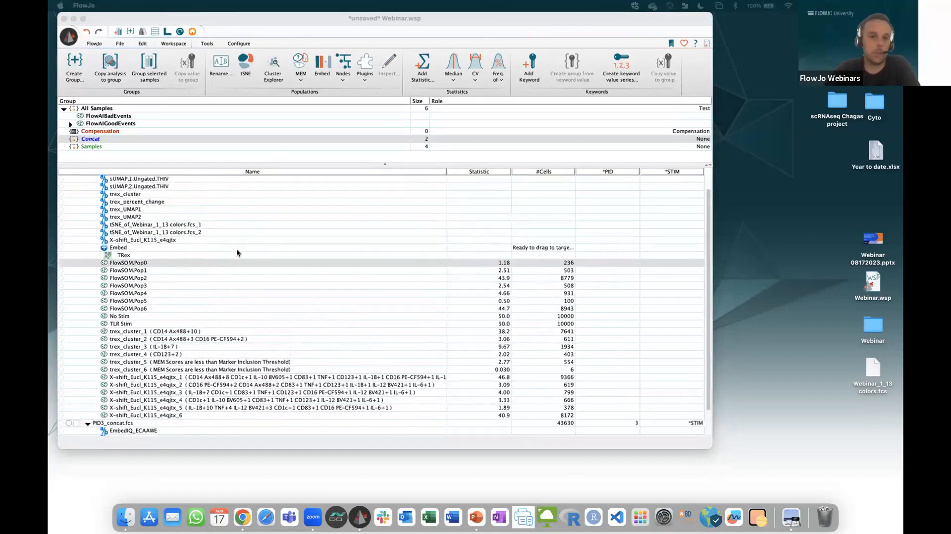
pyautogui.scroll(-5, 236, 250)
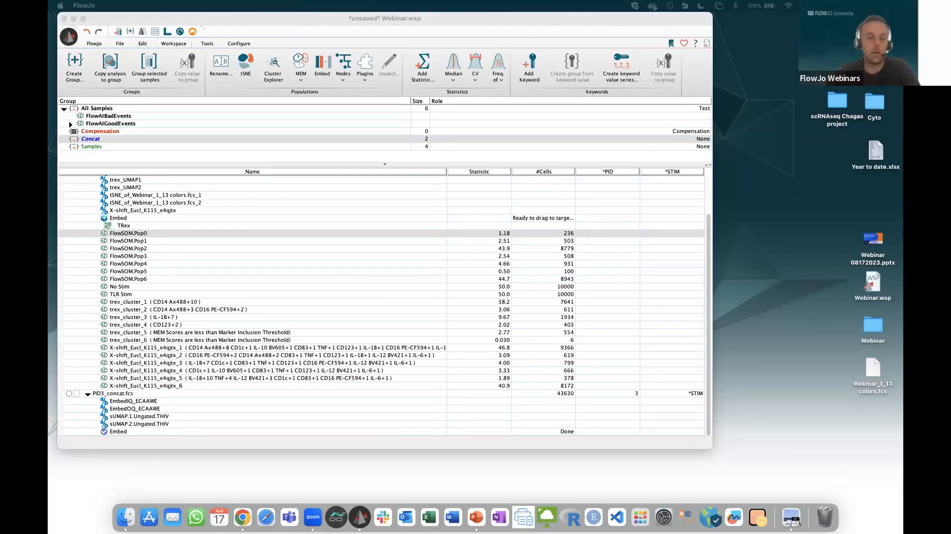
# Step: Check the cell counts of the samples in the Concat and Samples groups, and return to the Concat group
pyautogui.scroll(3, 347, 229)
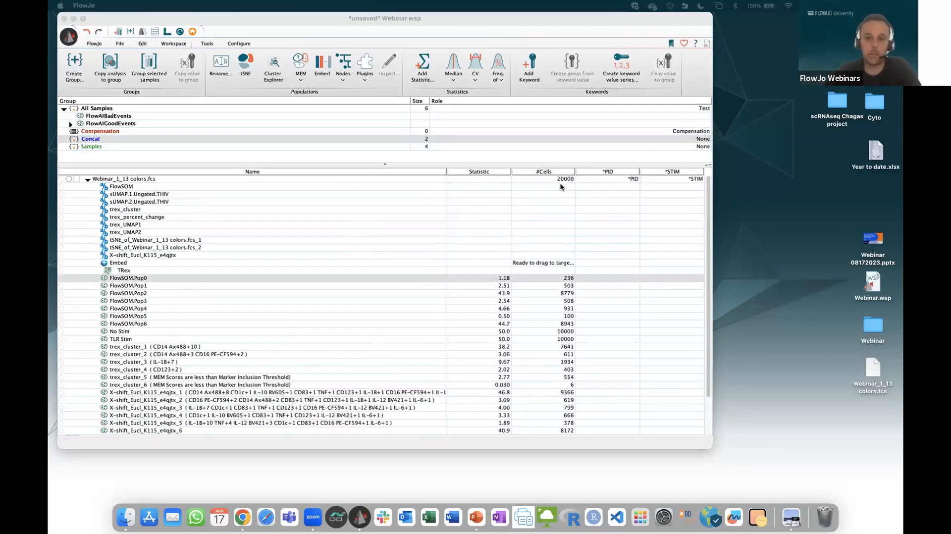
pyautogui.scroll(-3, 543, 201)
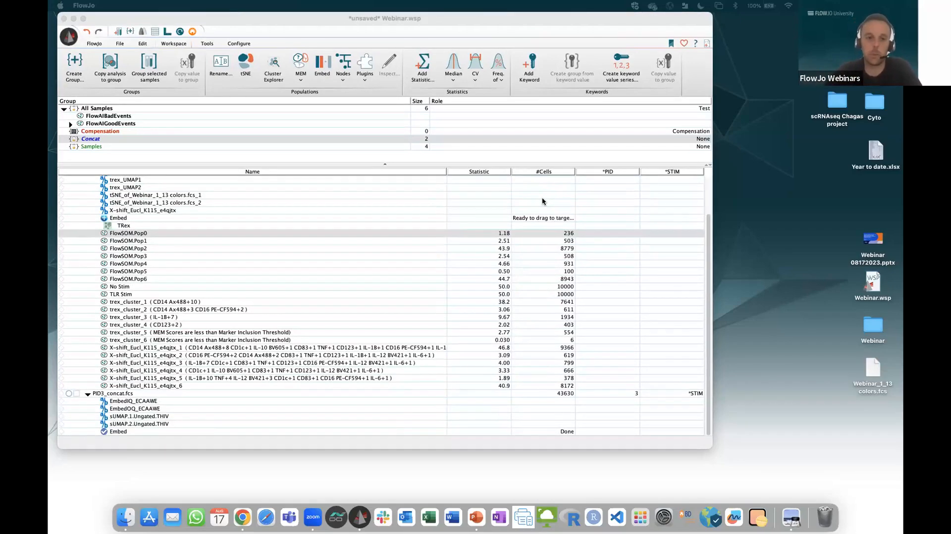
pyautogui.click(100, 144)
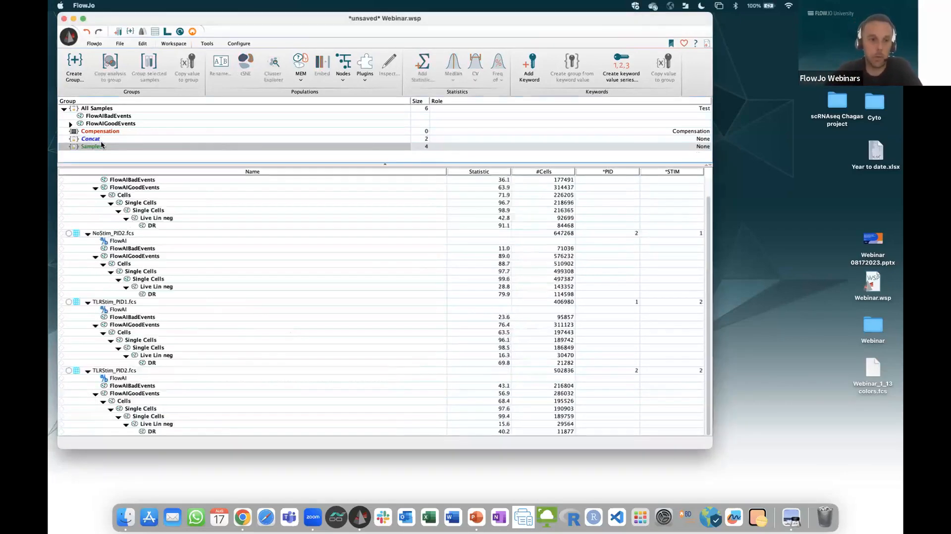
pyautogui.scroll(1, 350, 264)
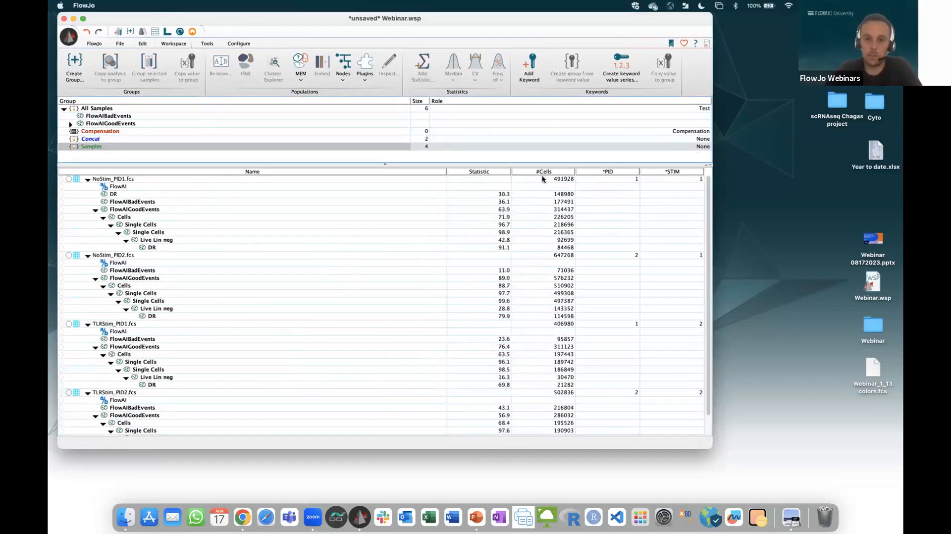
pyautogui.click(112, 133)
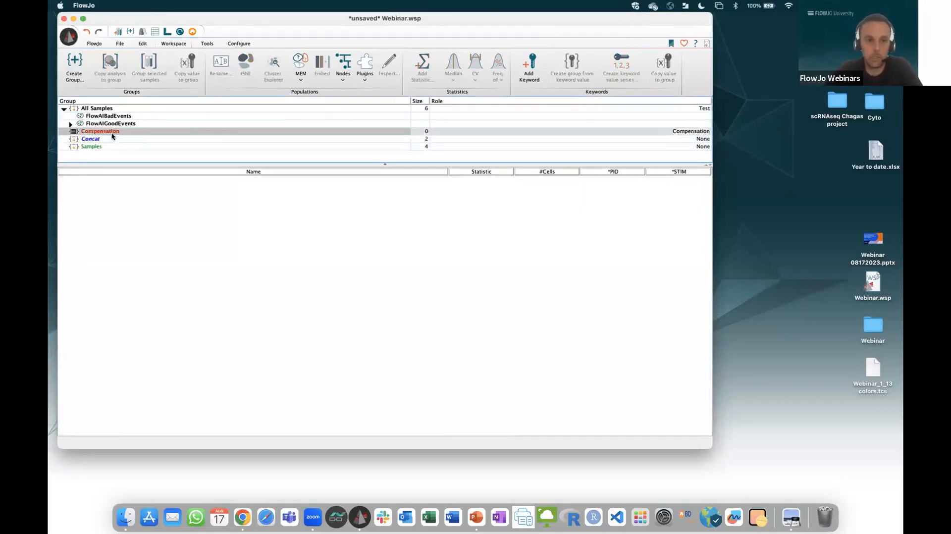
pyautogui.click(110, 139)
pyautogui.scroll(-2, 260, 262)
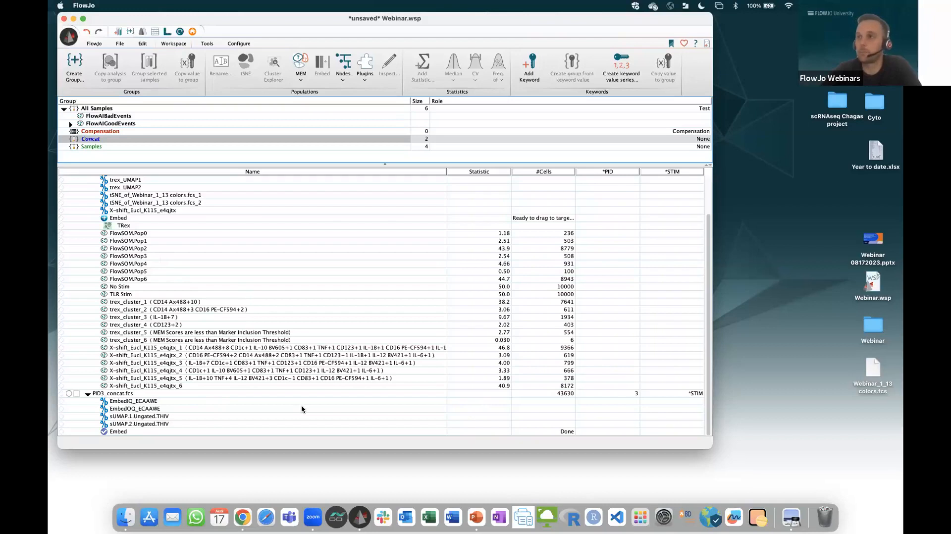
# Step: Show the empty Table Editor beside the population list, and close it to return to the workspace
pyautogui.click(155, 32)
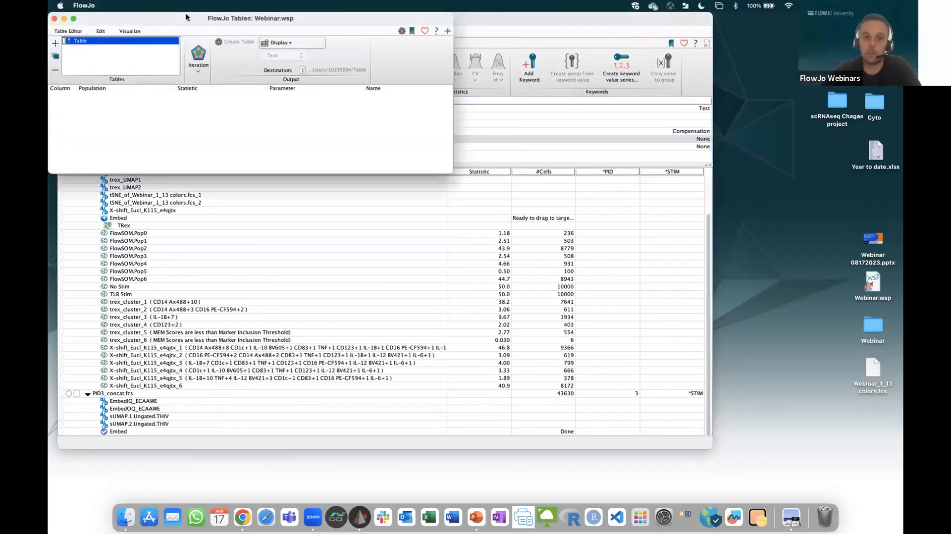
pyautogui.moveTo(186, 13); pyautogui.dragTo(581, 143)
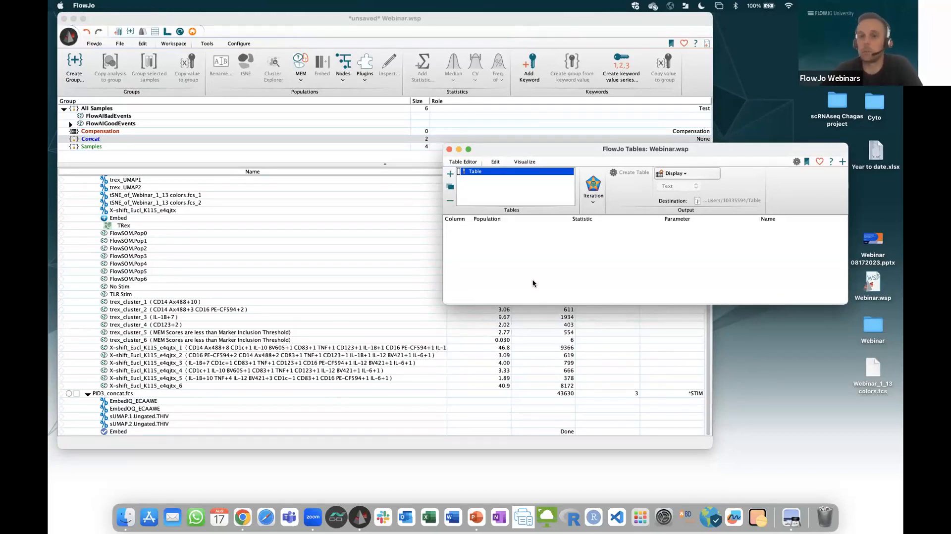
pyautogui.click(449, 149)
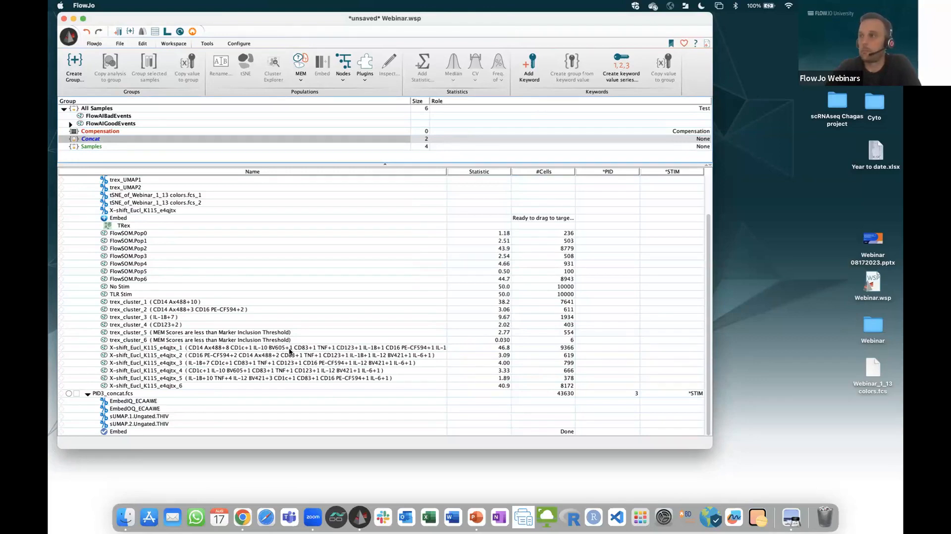
pyautogui.scroll(3, 290, 351)
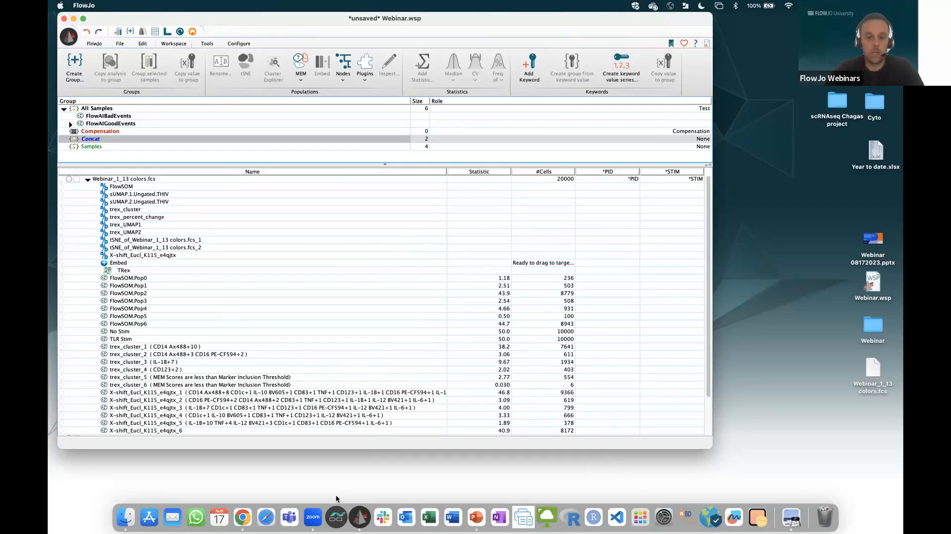
# Step: Switch to PowerPoint by opening the Webinar 08172023.pptx presentation from the desktop
pyautogui.click(476, 517)
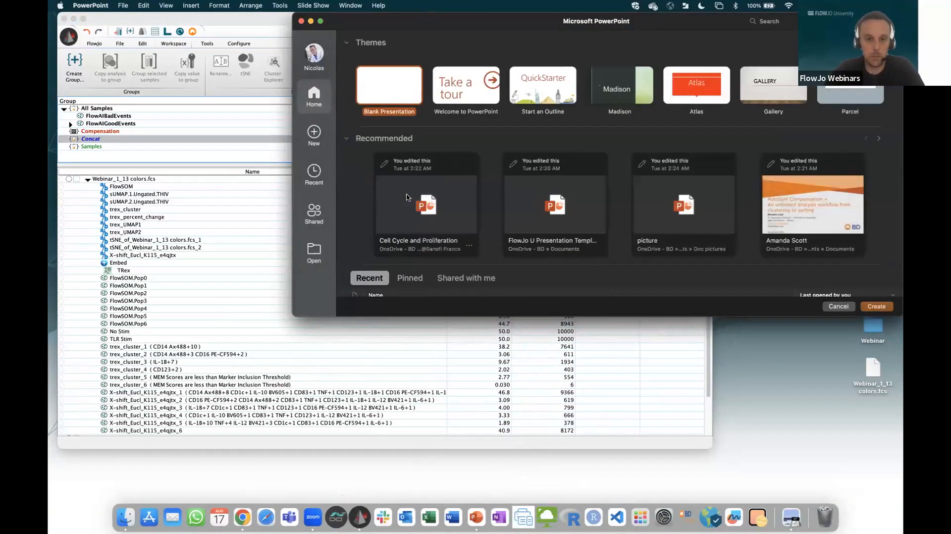
pyautogui.click(302, 21)
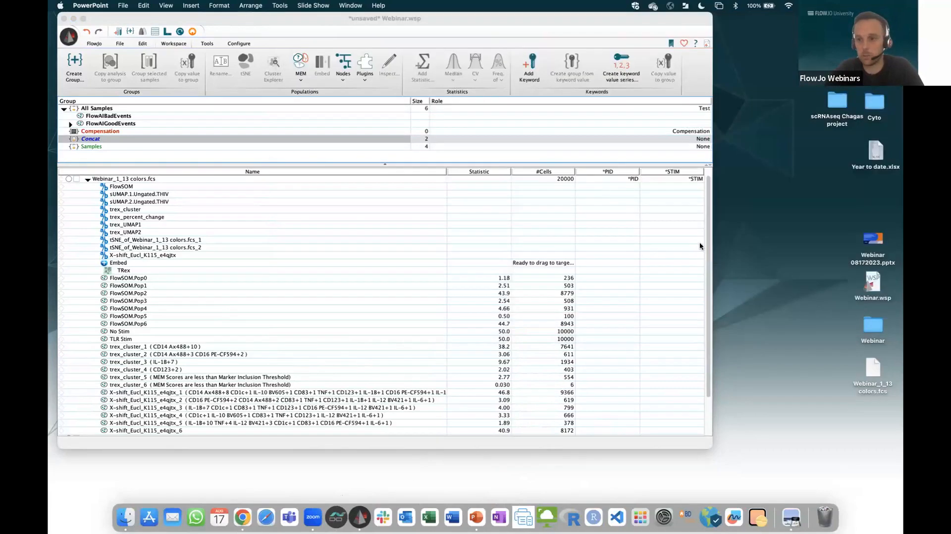
pyautogui.click(873, 241)
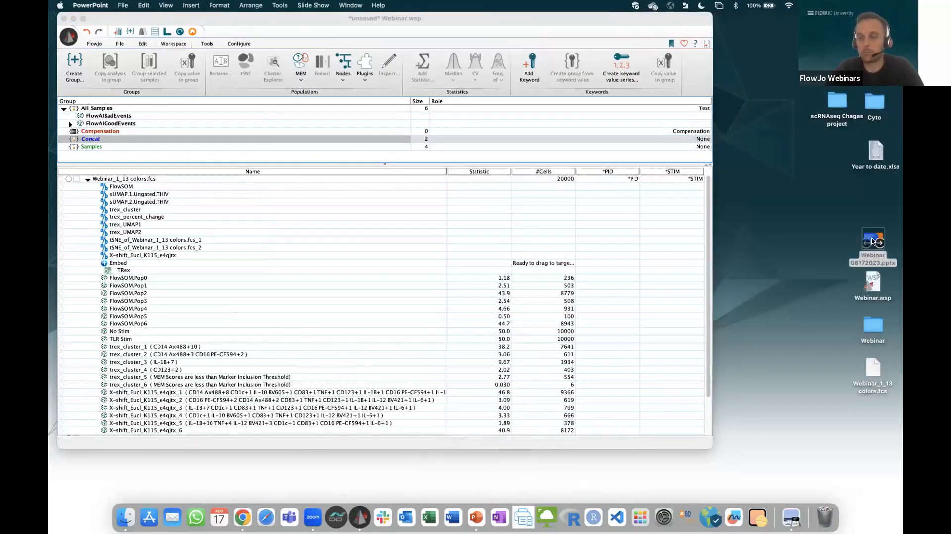
pyautogui.doubleClick(874, 241)
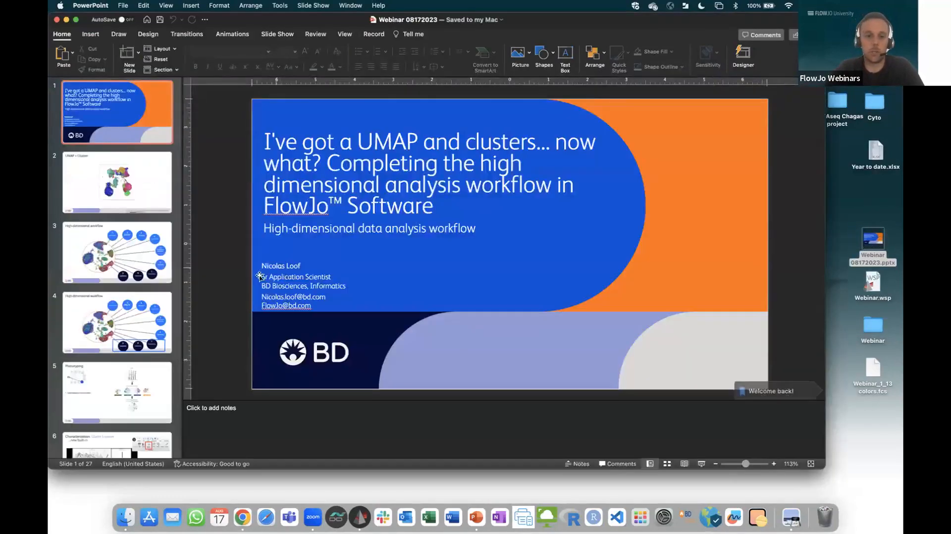
# Step: Point out the presenter's contact e-mail on the title slide by selecting it, and clear the selection
pyautogui.click(316, 288)
pyautogui.moveTo(331, 297); pyautogui.dragTo(262, 298)
pyautogui.press('Escape')
pyautogui.press('Escape')
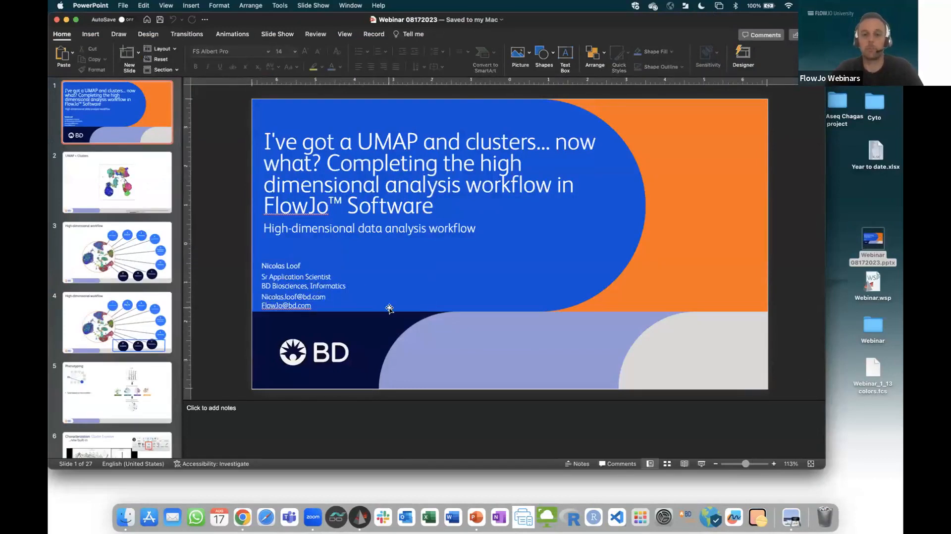